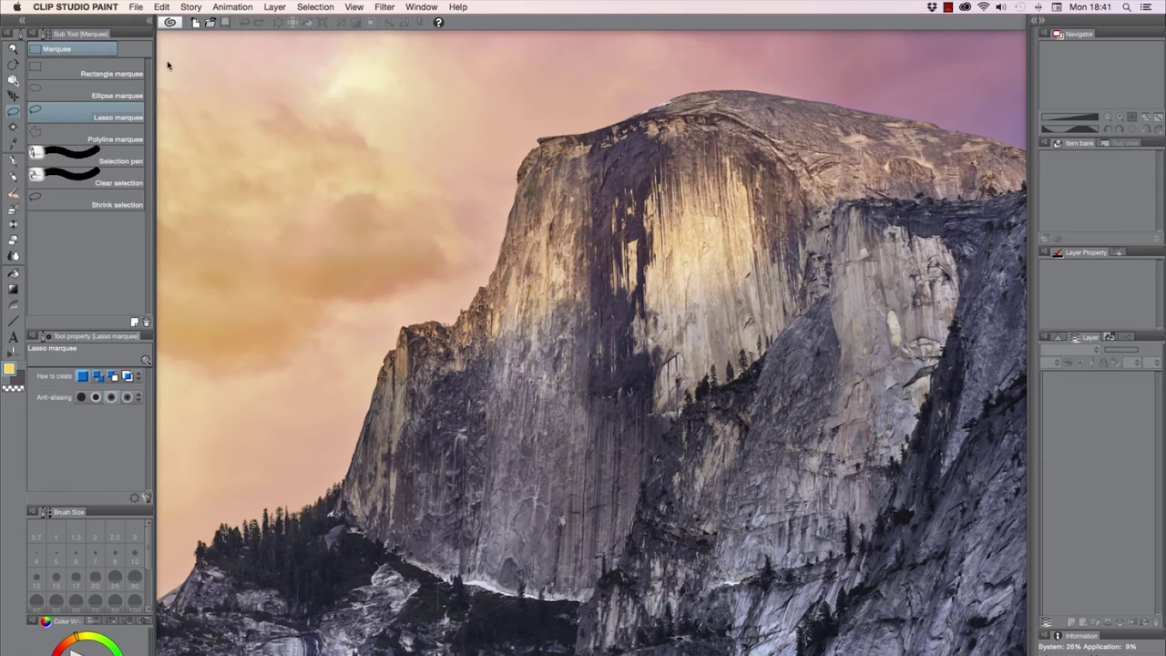
Open the New canvas dialog from the File menu, showing the default A4 canvas at 300 dpi
left_click(139, 8)
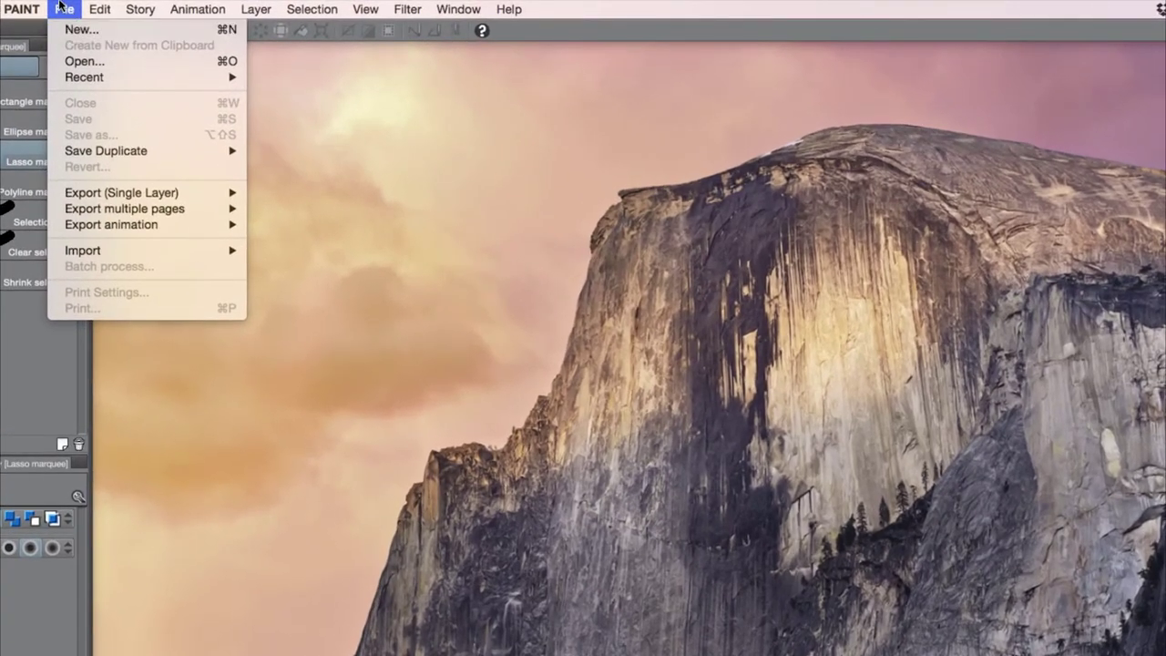
left_click(69, 13)
left_click(71, 17)
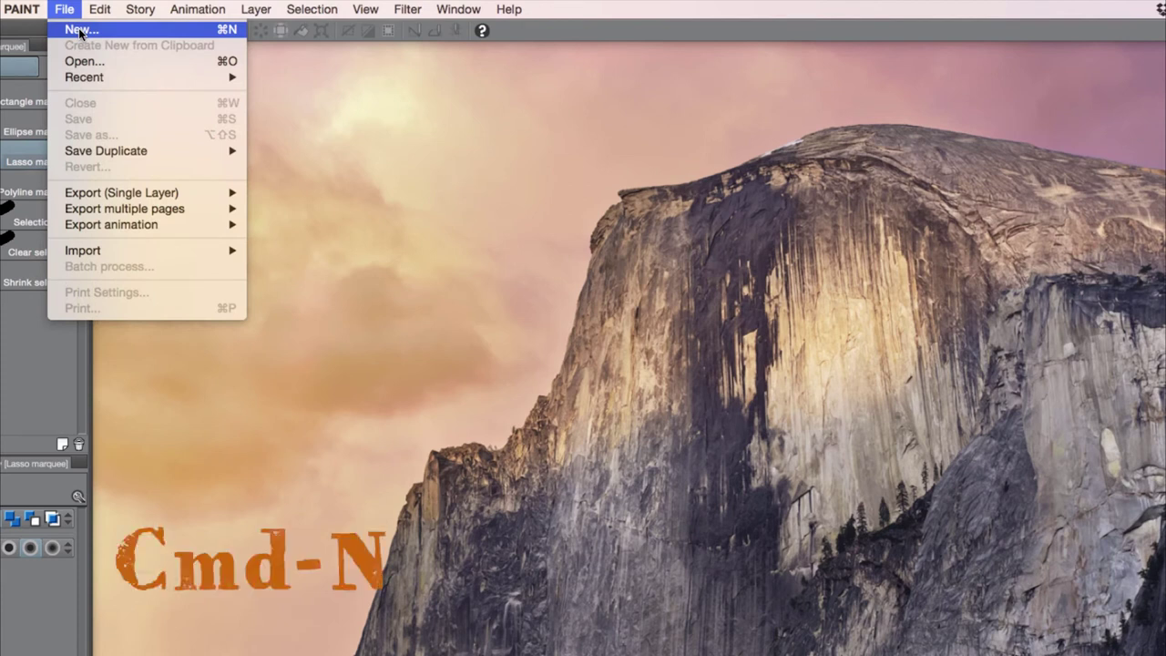
left_click(80, 30)
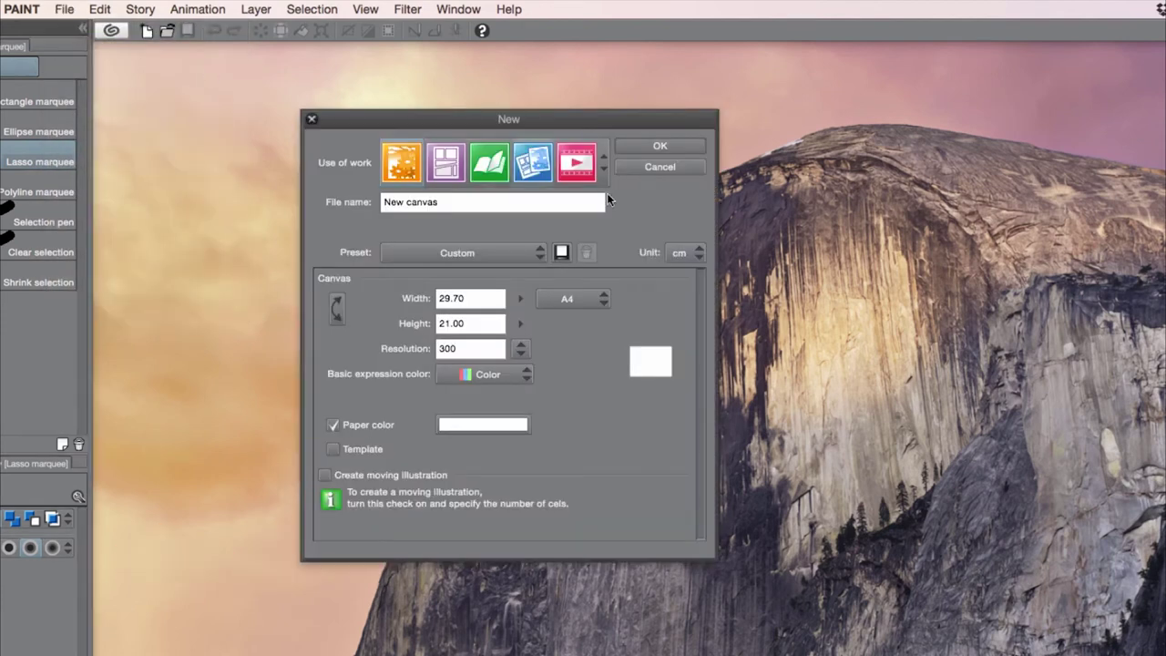
Preview the Comic, Fanzine, cover and Animation presets, then return to Illustration
left_click_drag(440, 114, 503, 148)
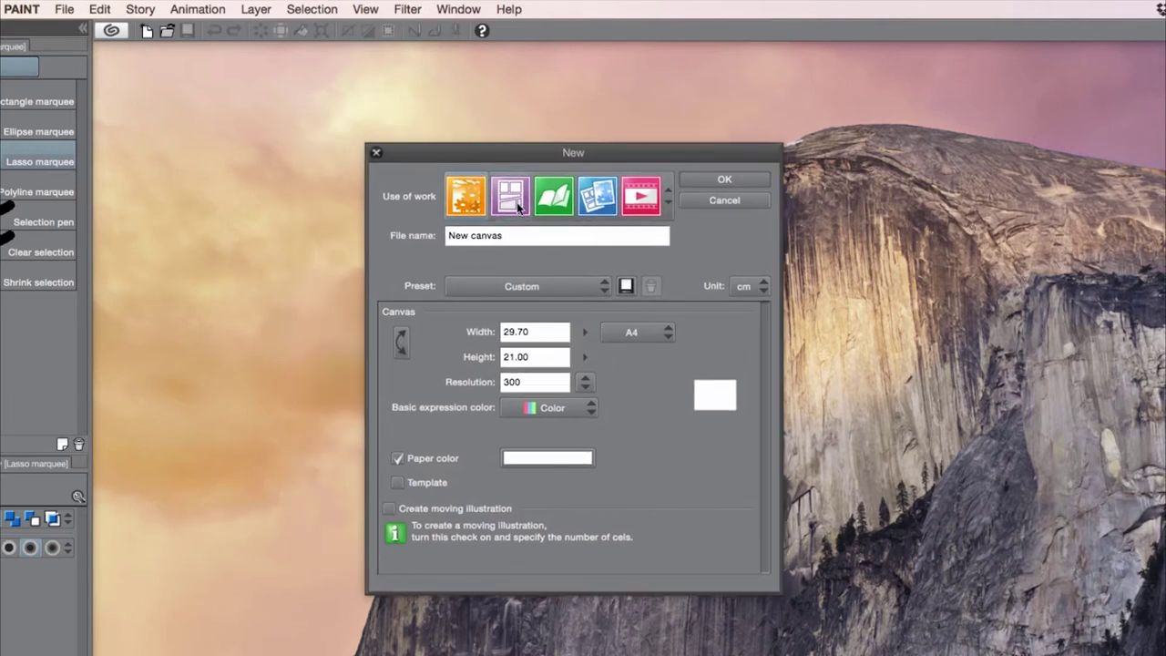
left_click(508, 195)
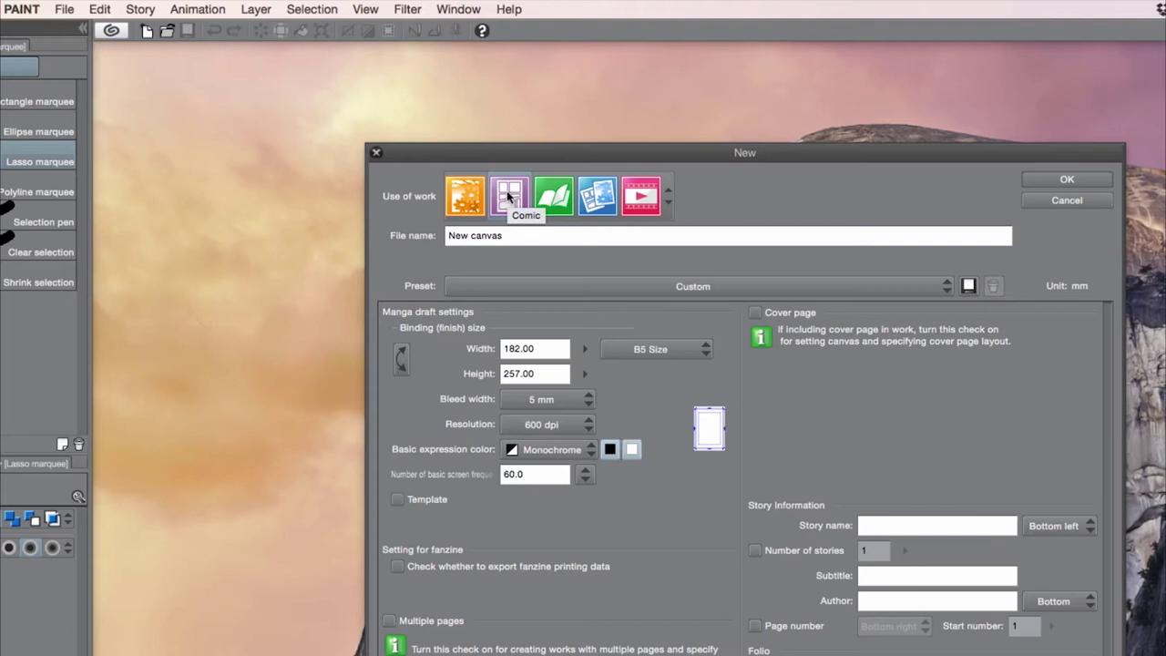
left_click(555, 193)
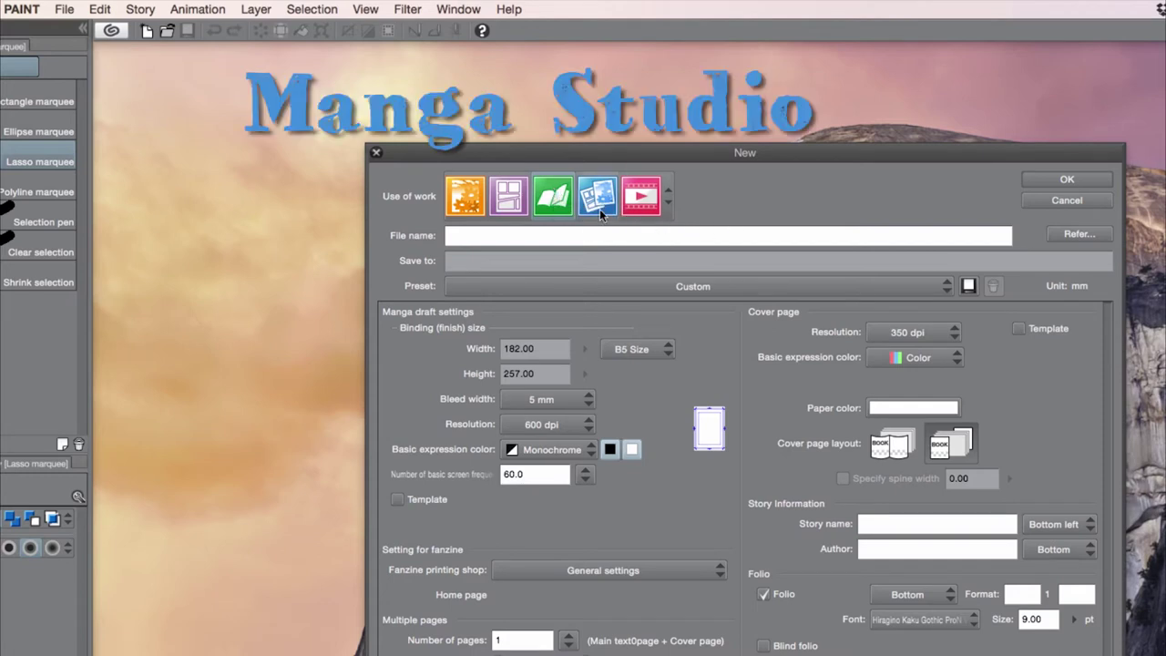
left_click(597, 198)
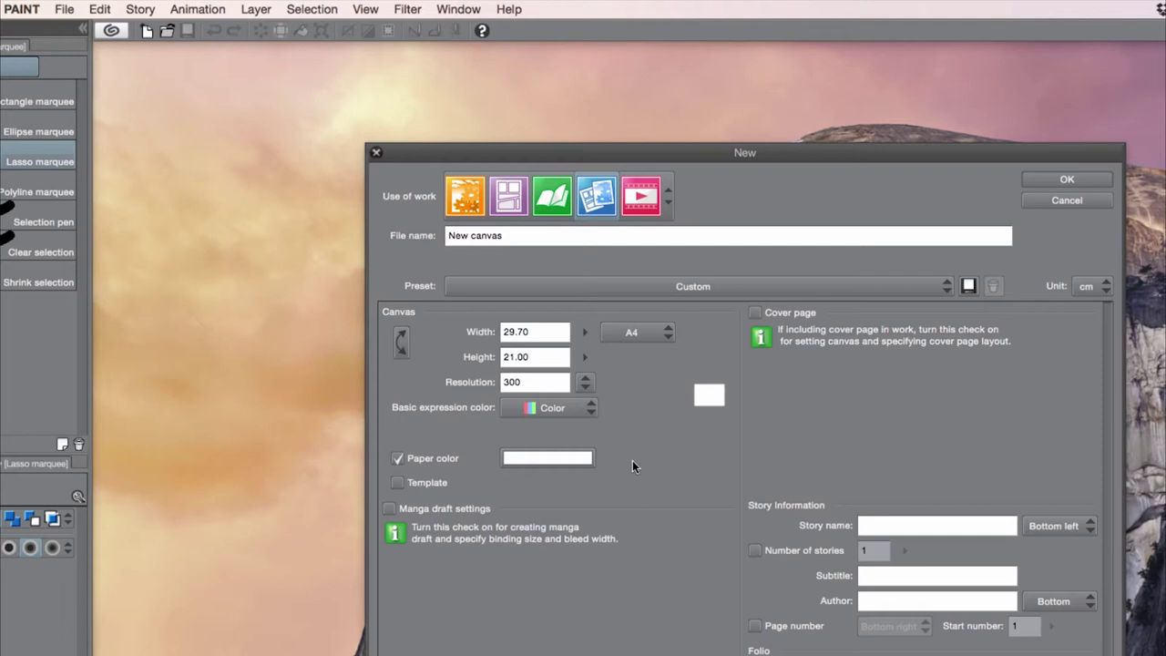
left_click(642, 201)
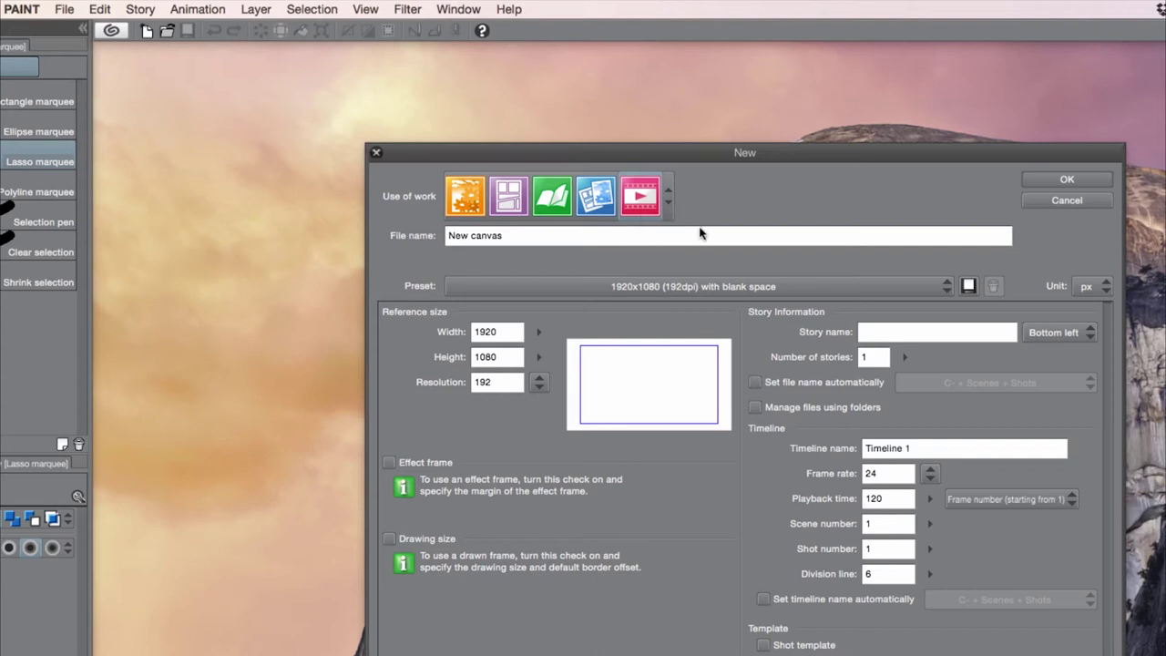
left_click(460, 198)
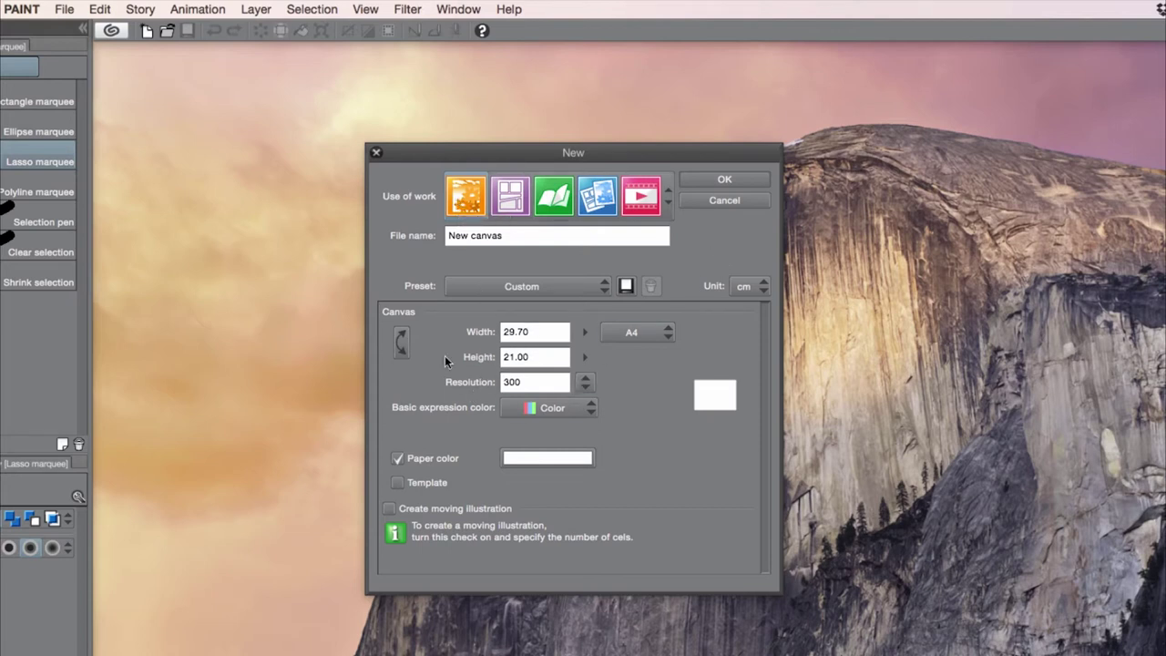
left_click(402, 340)
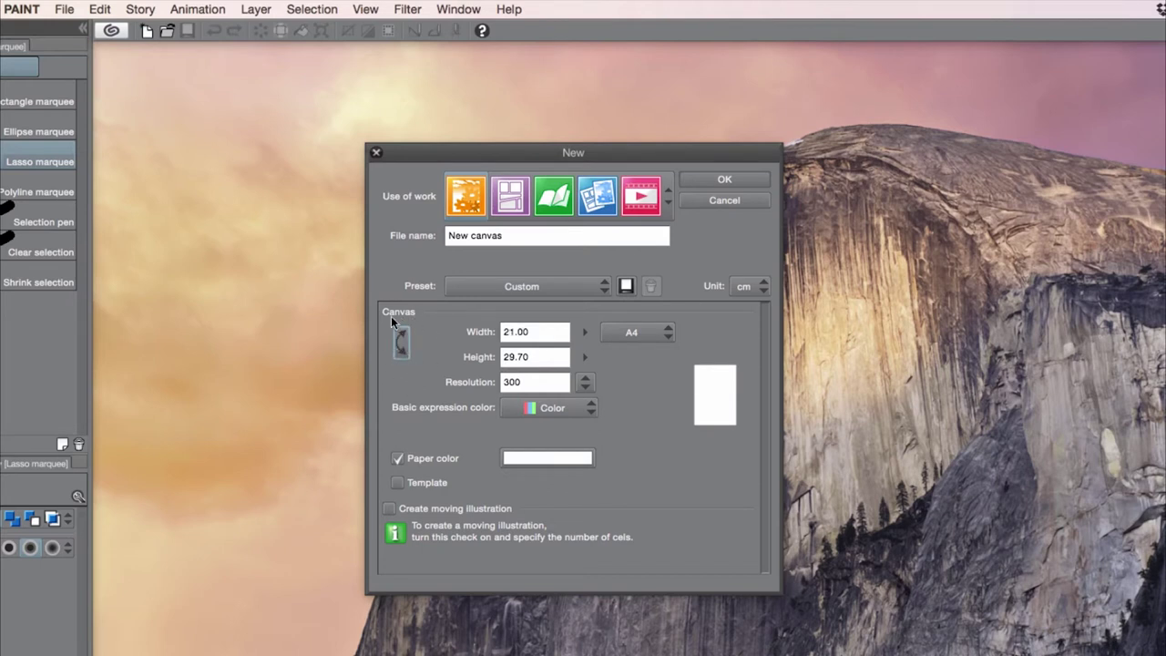
left_click(402, 345)
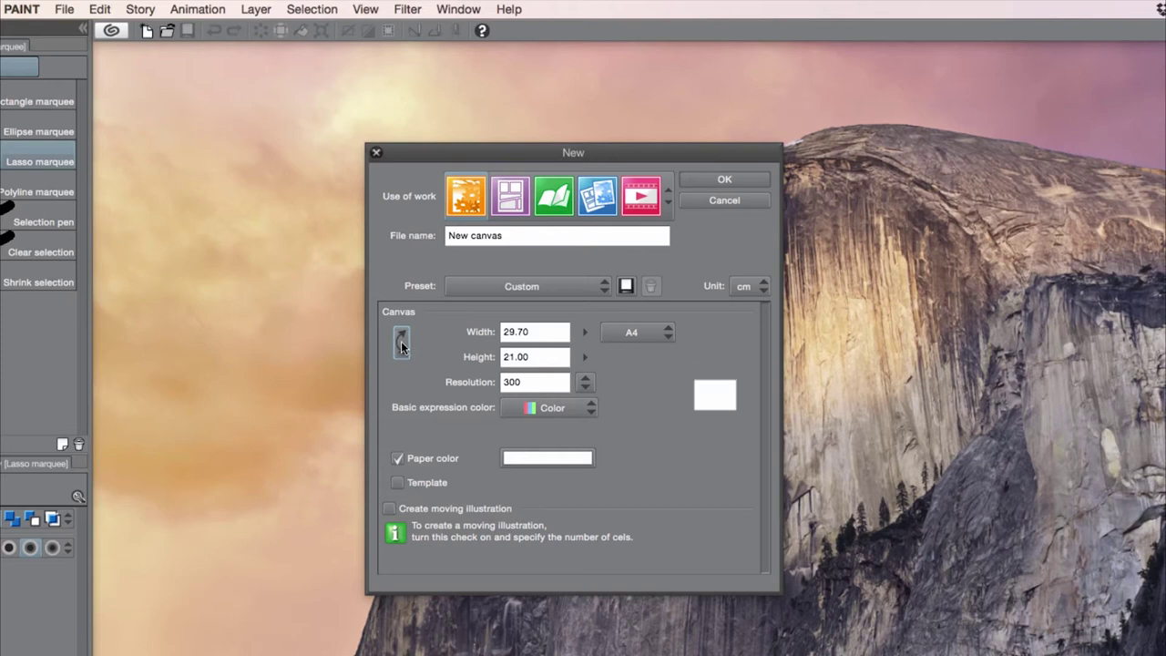
left_click(402, 345)
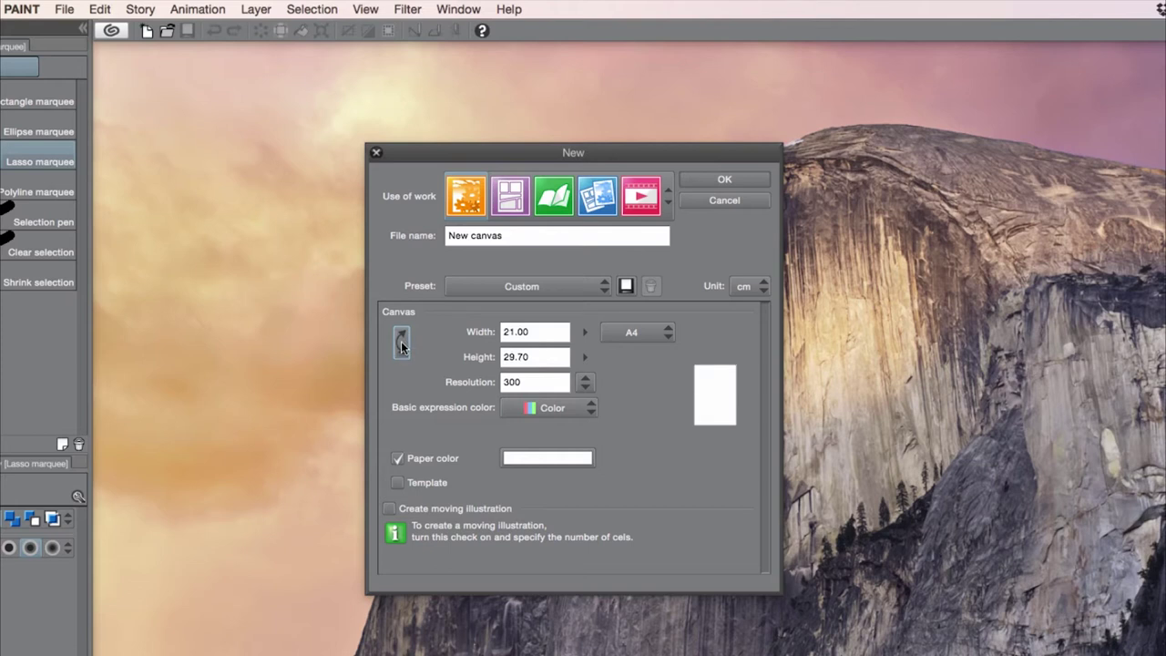
left_click(402, 344)
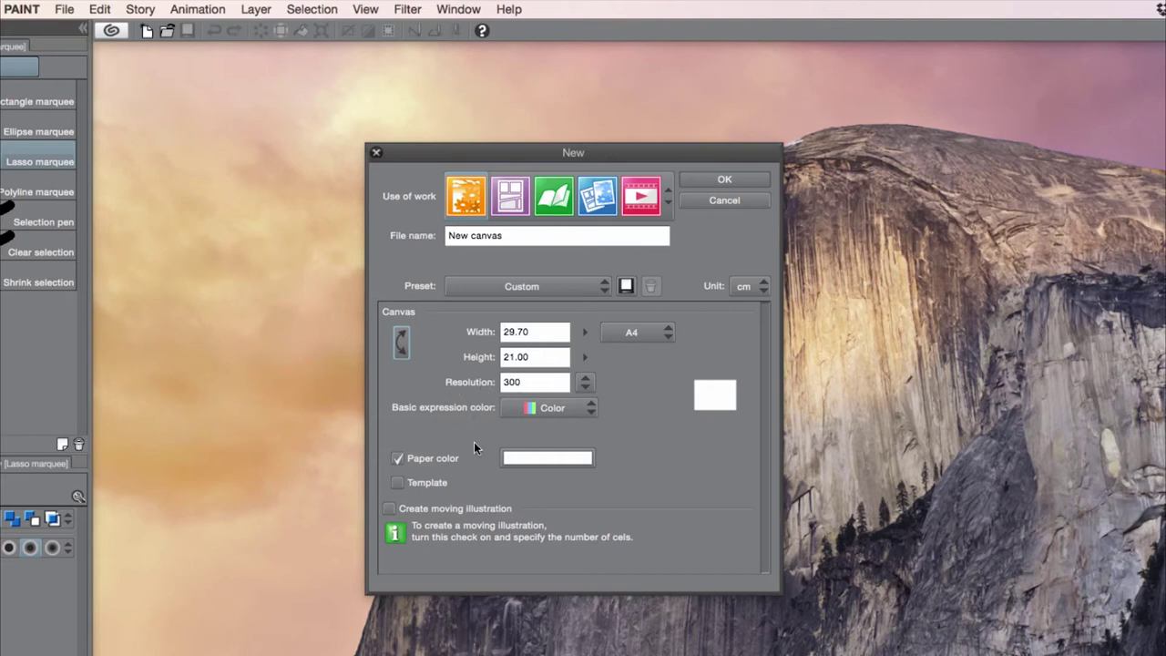
Create the A4 canvas, add a raster and a vector layer, and select Layer 2
left_click(725, 181)
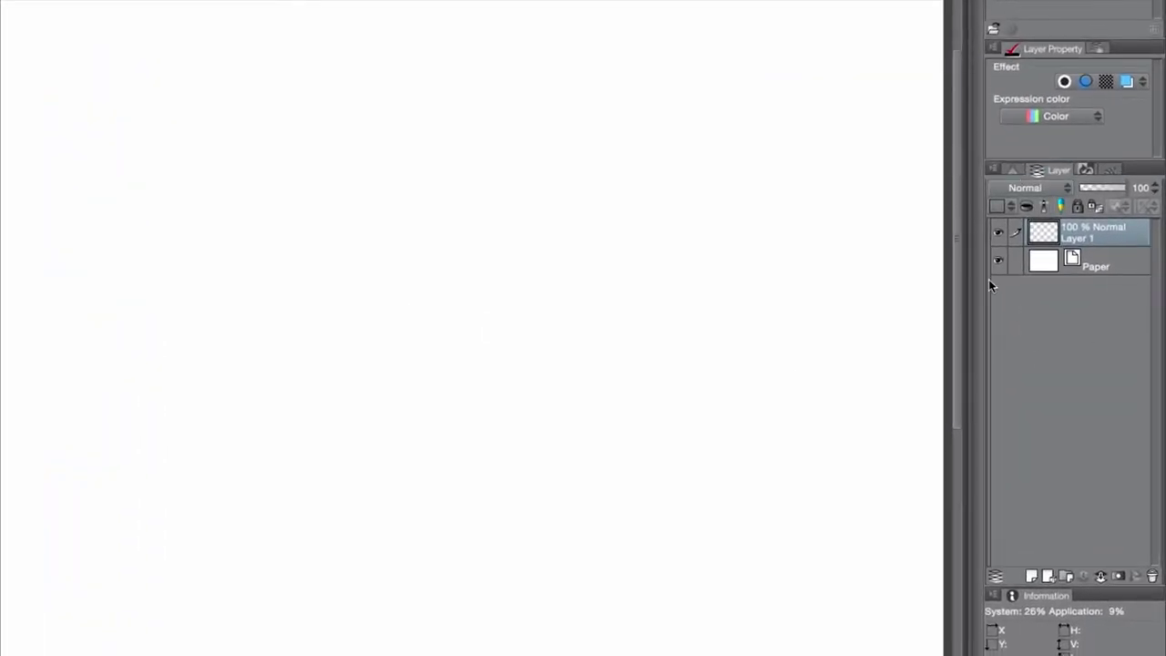
left_click(1031, 577)
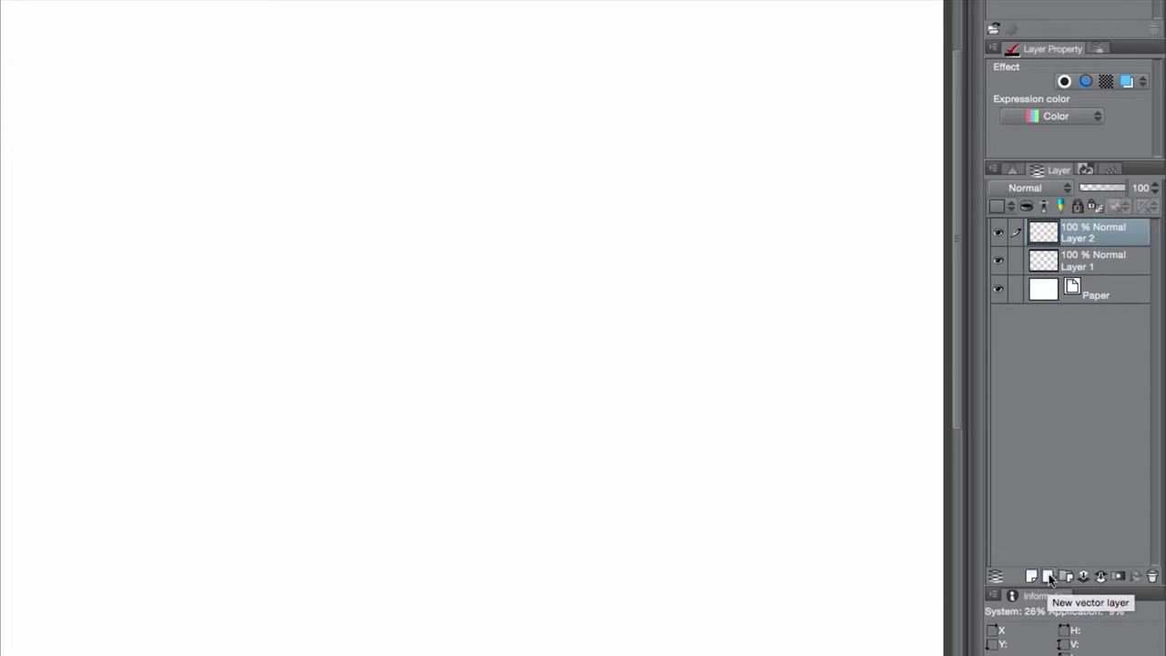
left_click(1048, 577)
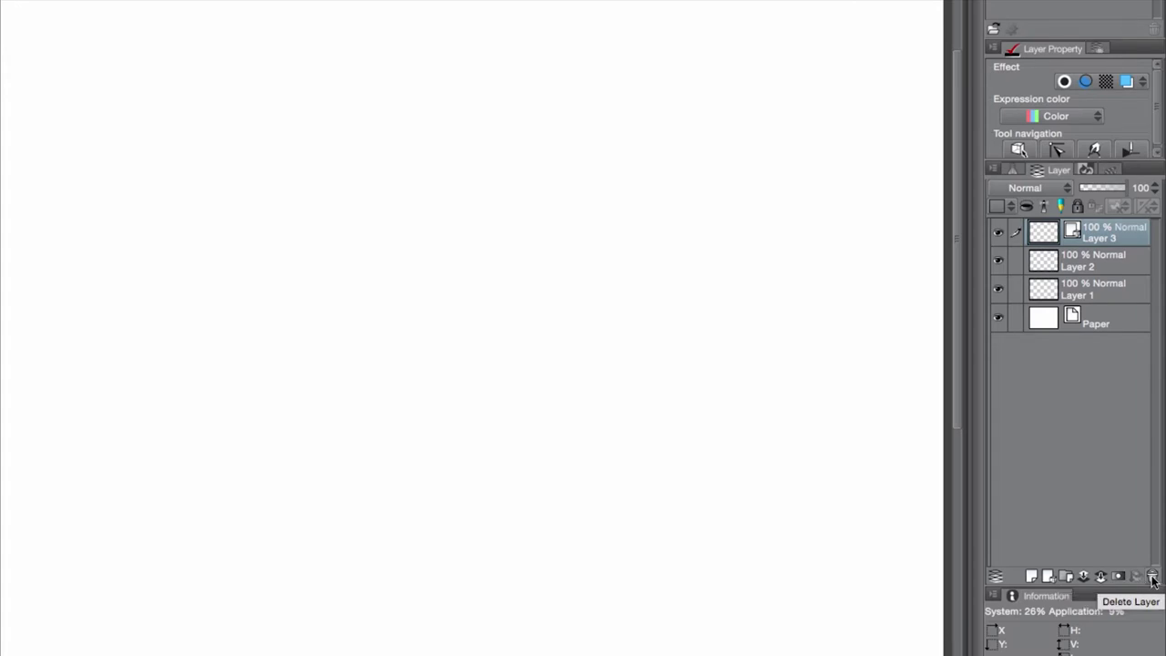
left_click(1084, 261)
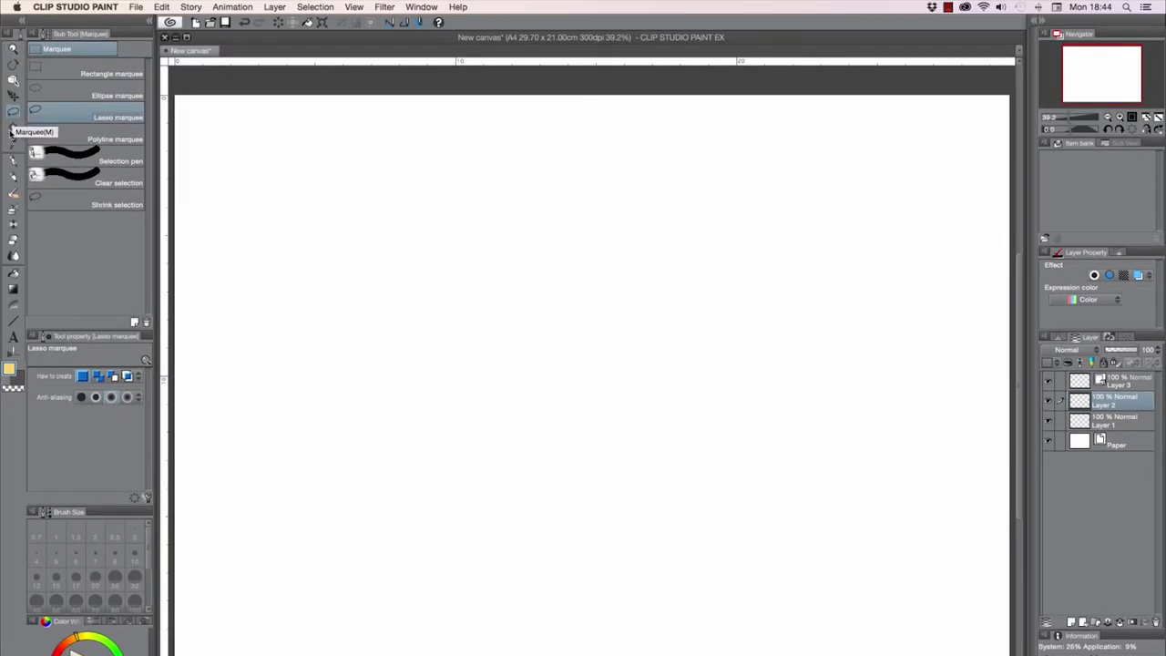
Zoom the canvas view out to 25%, in to 50% and 150%, then back to 25%
left_click(13, 48)
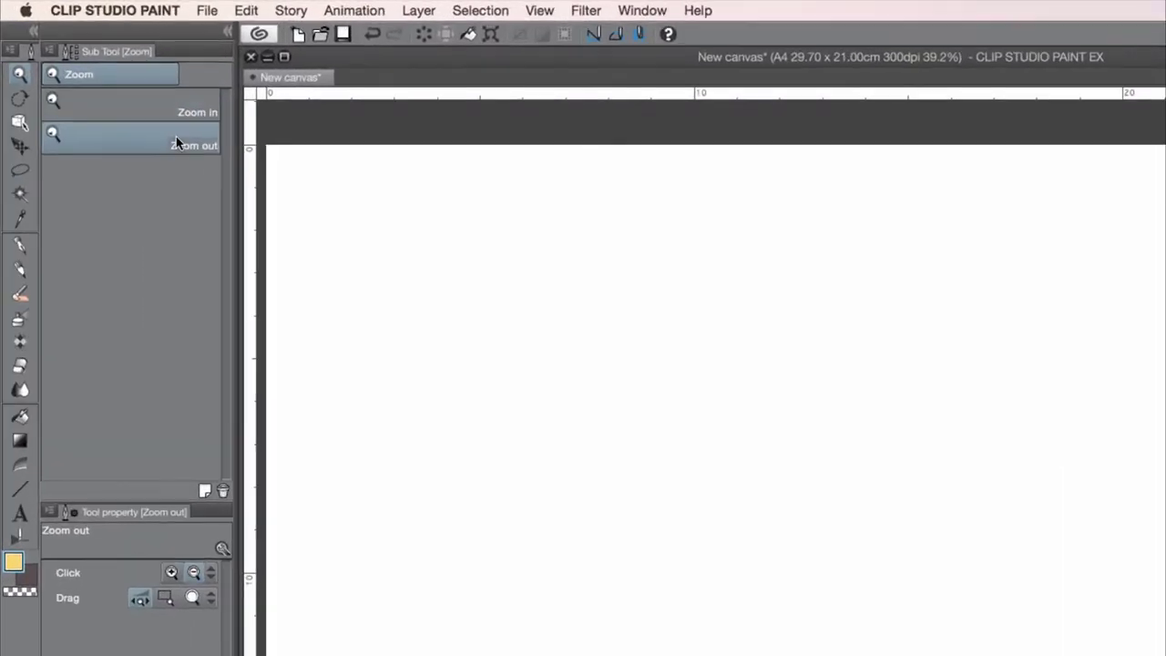
left_click(475, 291)
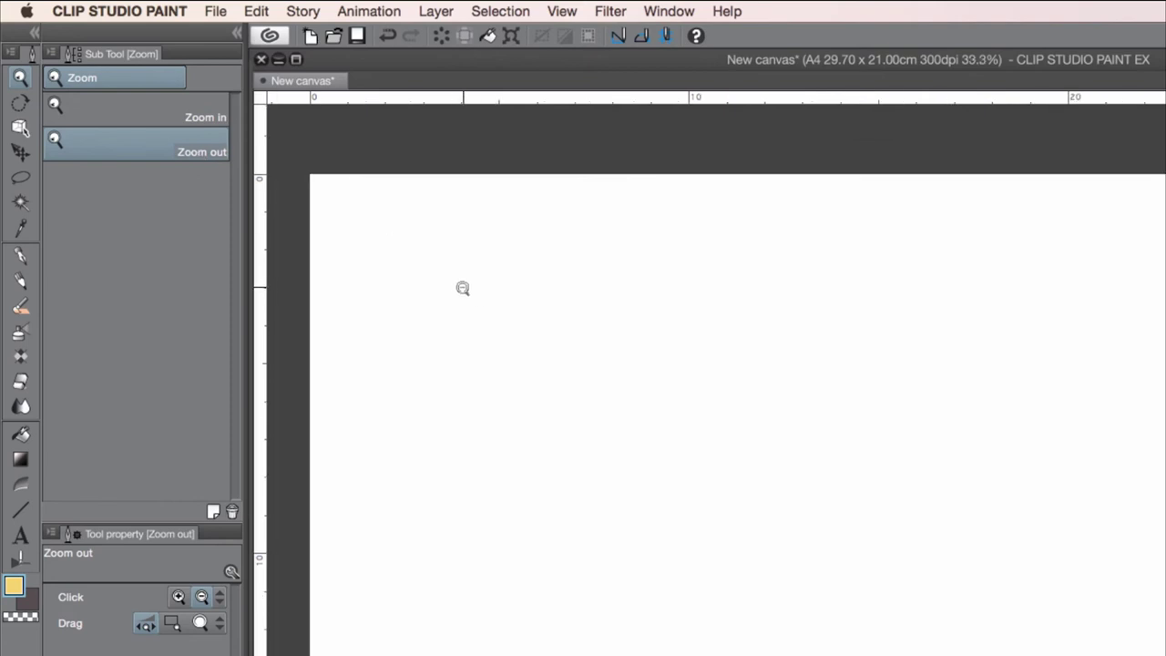
left_click(463, 288)
left_click(193, 115)
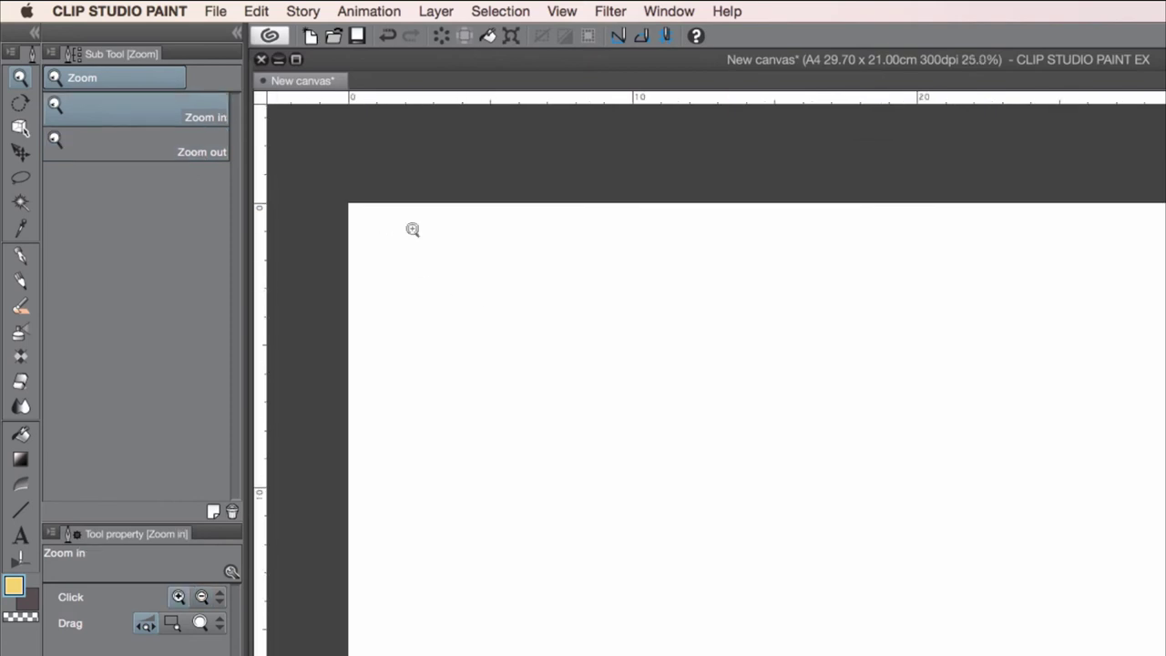
left_click(643, 391)
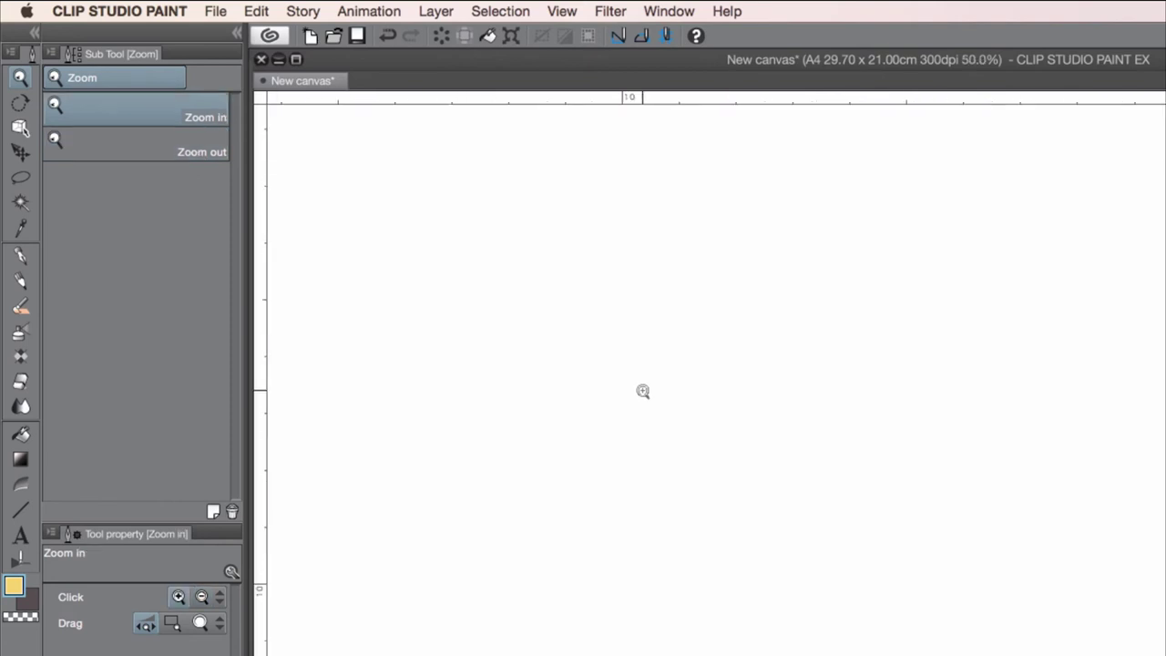
key("super+plus")
key("super+plus")
key("super+plus")
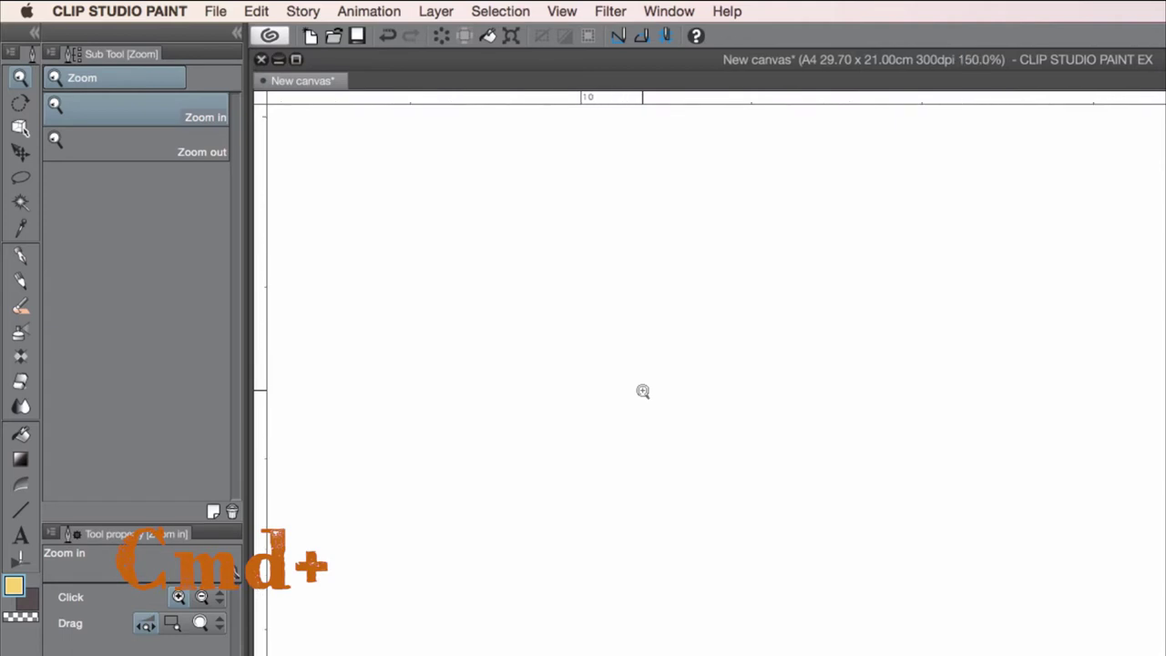
key("super+minus")
key("super+minus")
key("super+minus")
key("super+minus")
key("super+minus")
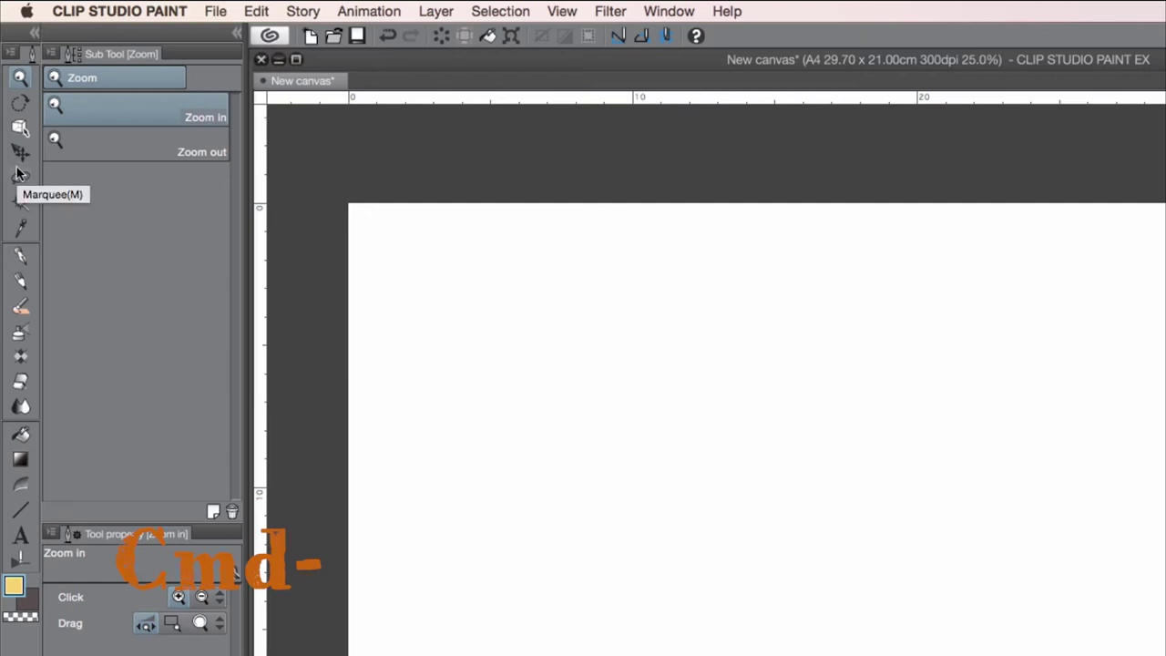
left_click(20, 105)
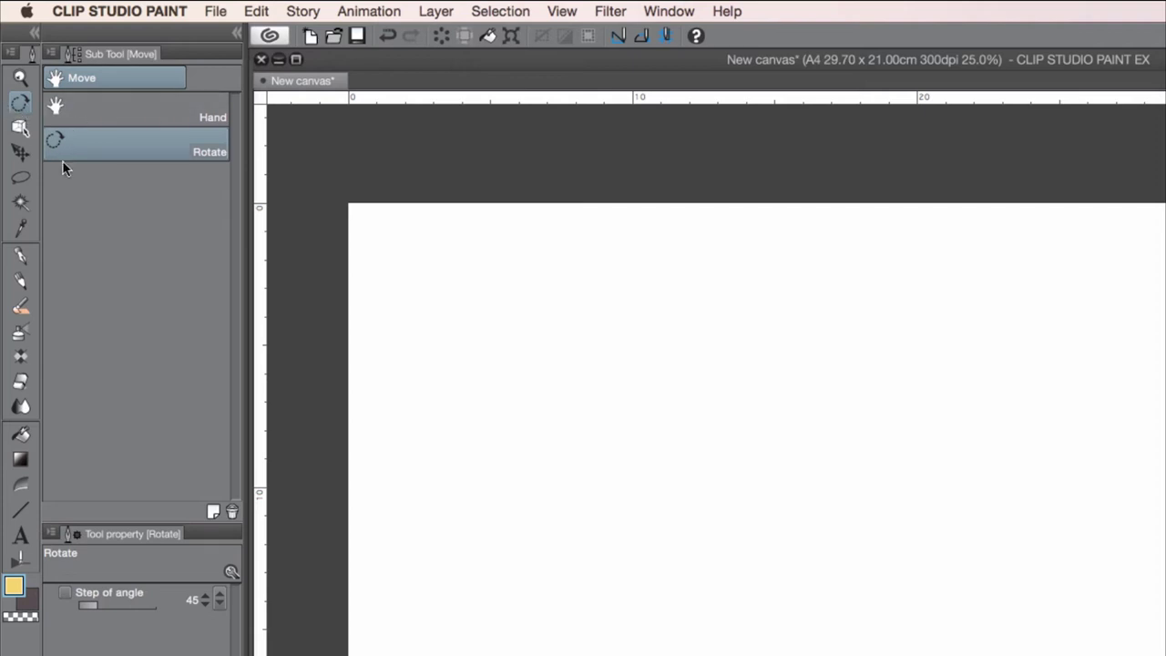
Tilt the canvas view clockwise, then reset its rotation to straight at about 25% zoom
left_click_drag(438, 304, 483, 364)
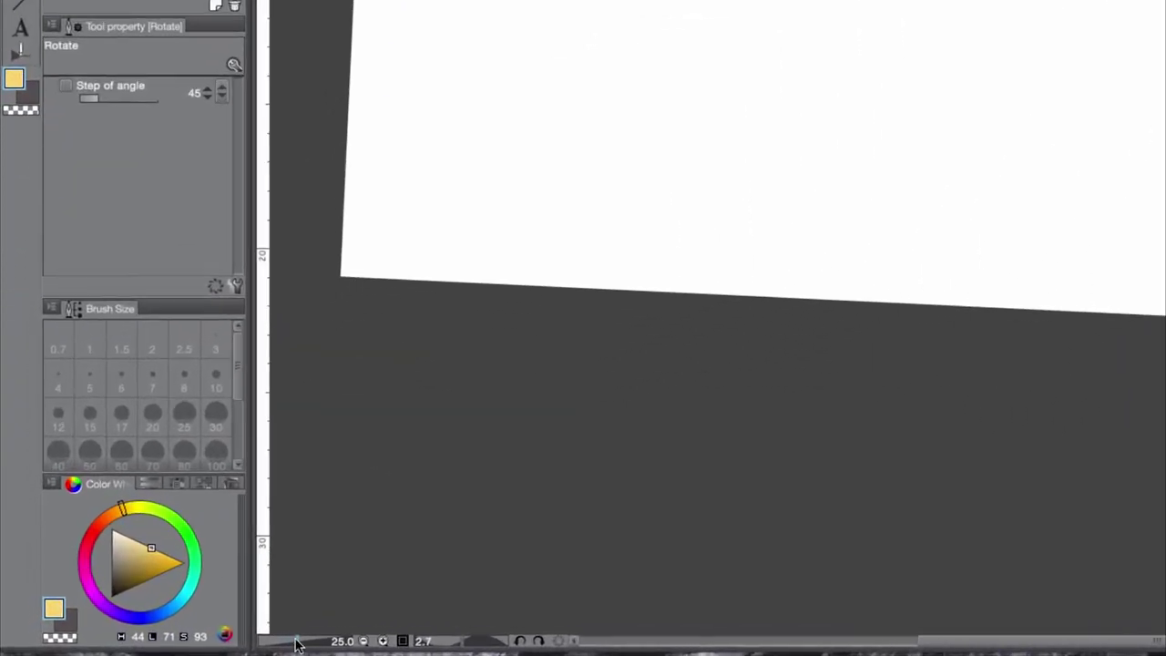
left_click_drag(196, 649, 196, 650)
left_click_drag(295, 645, 299, 645)
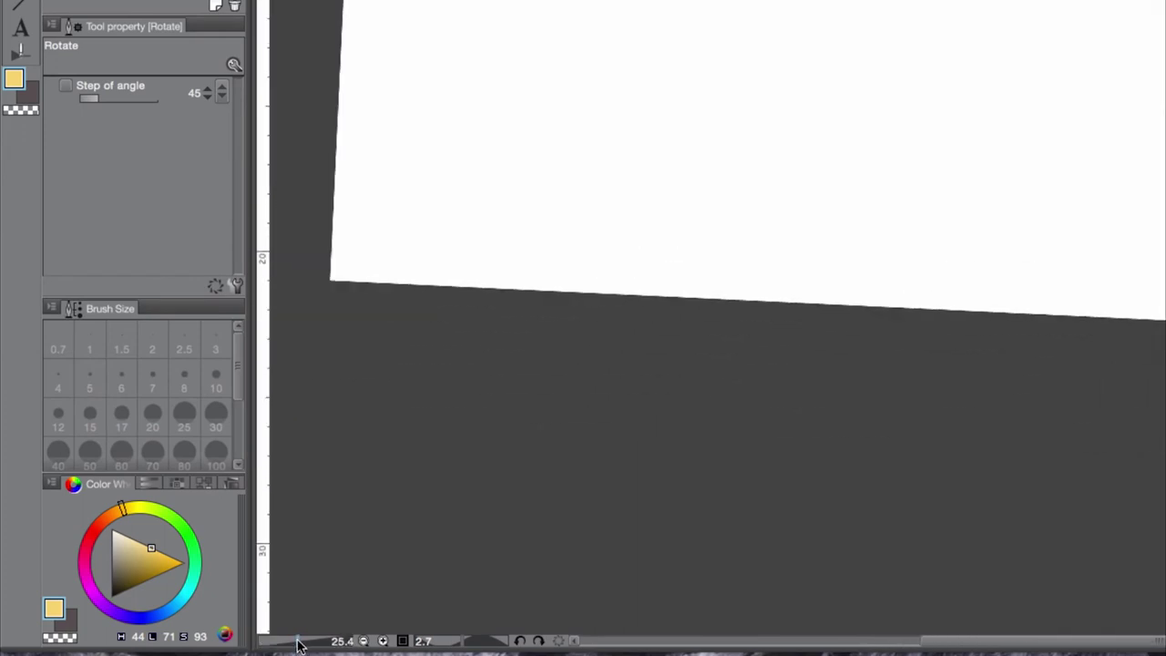
left_click(558, 640)
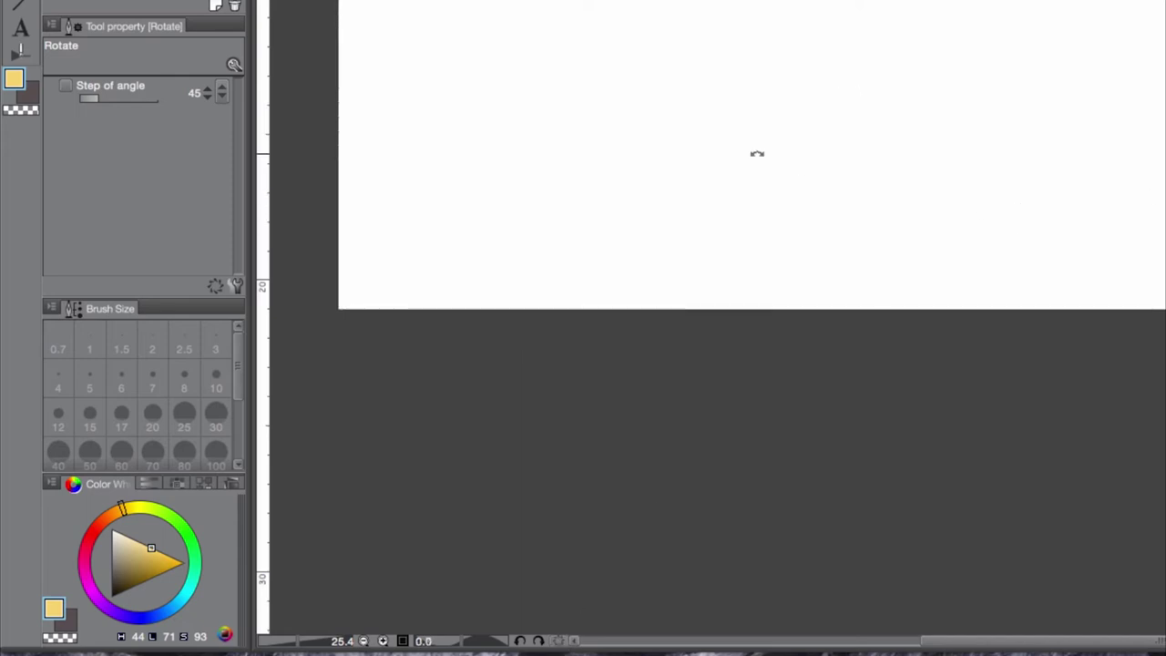
Pan the view to show the page's lower-left corner
key("h")
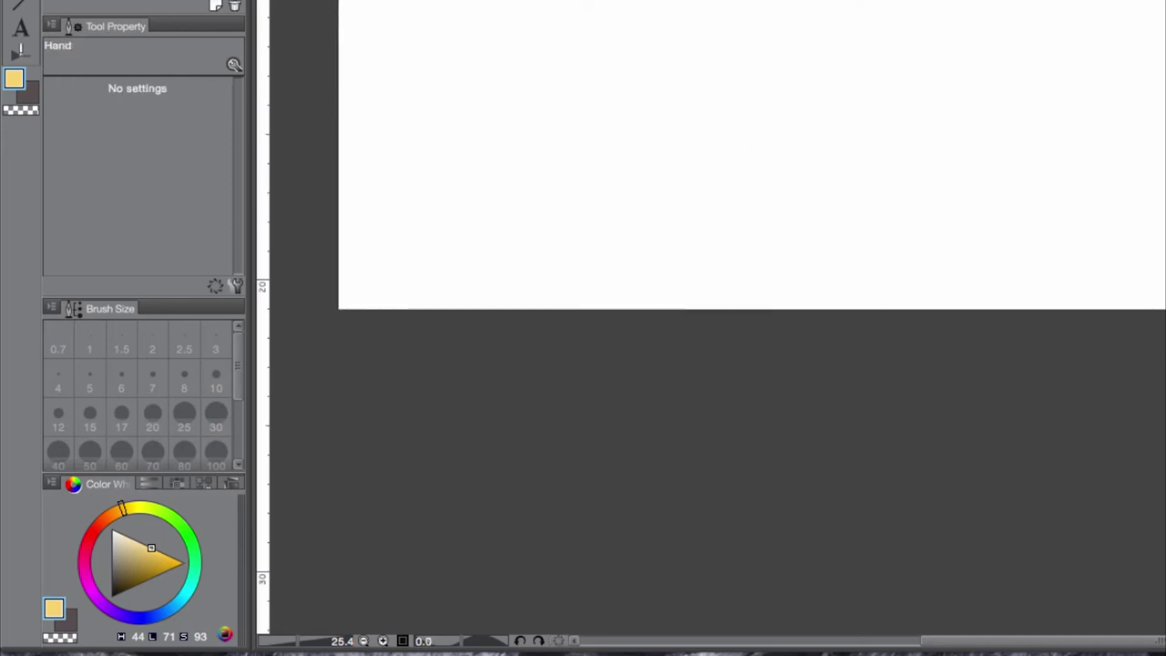
scroll(957, 23, "left", 5)
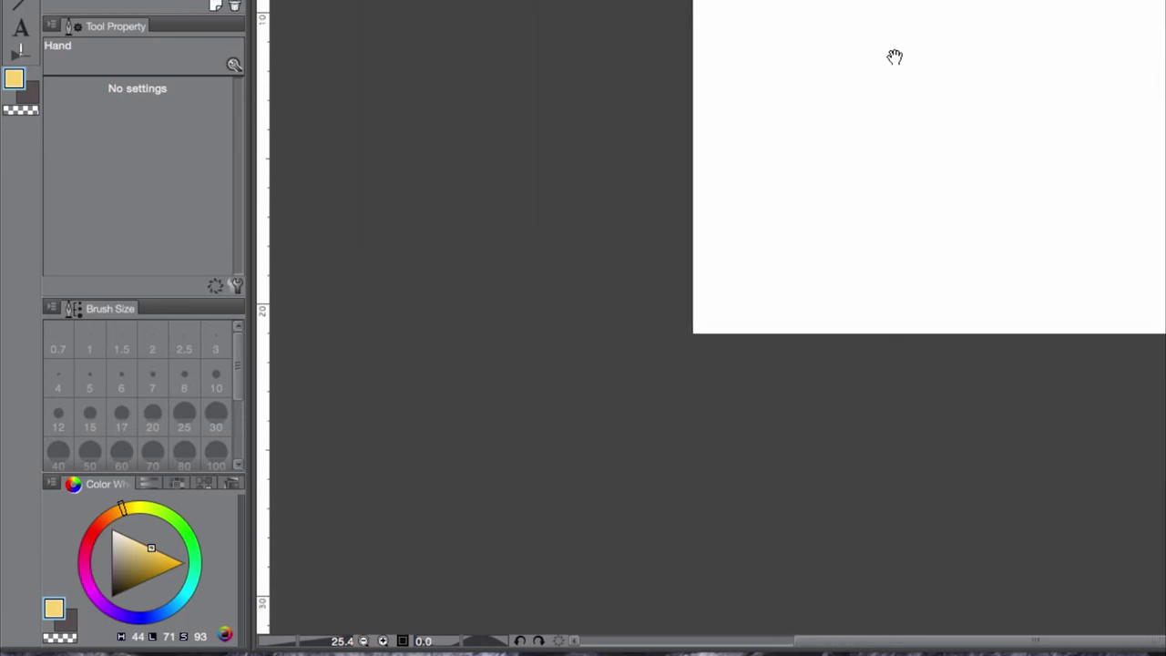
scroll(773, 18, "up", 3)
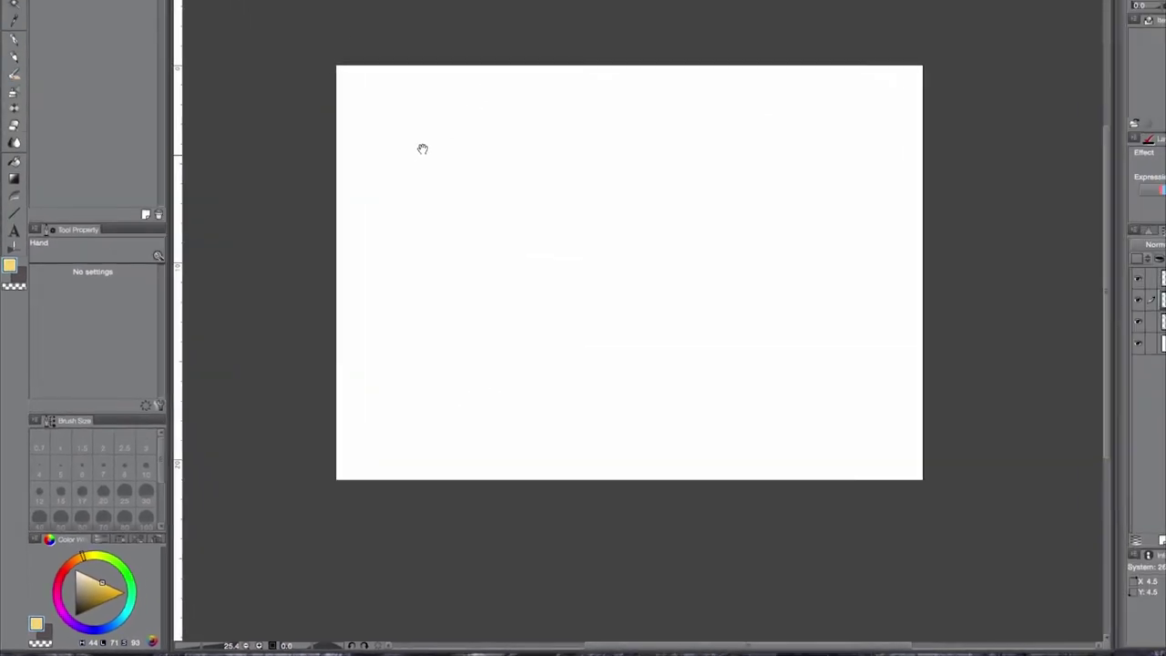
key("k")
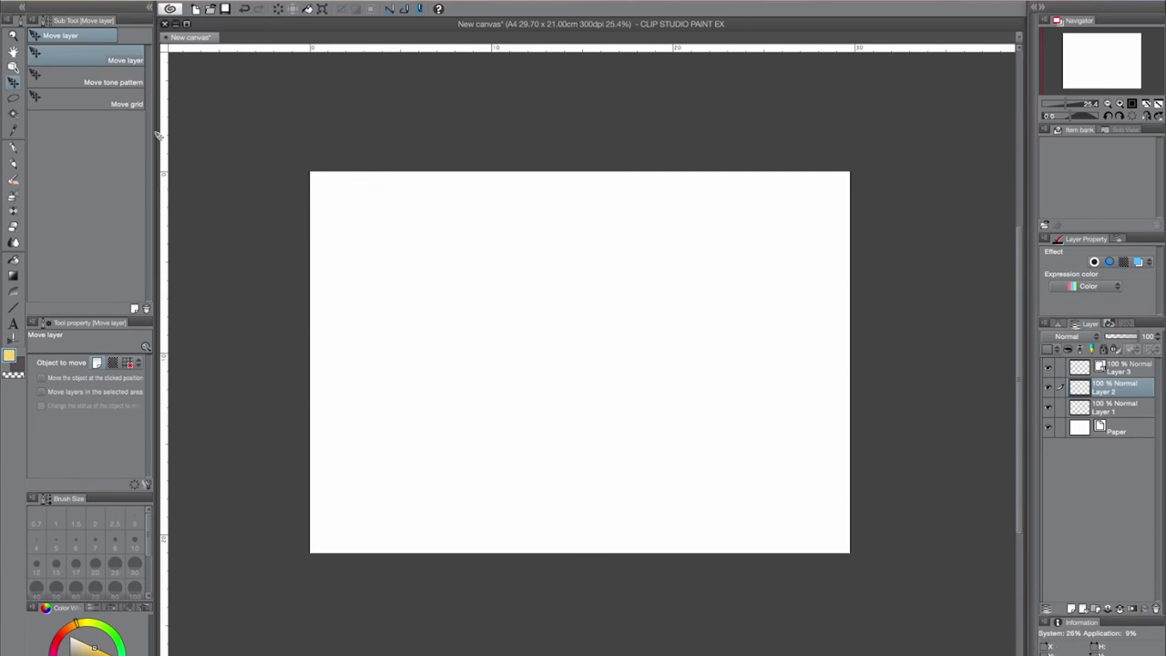
Pan the page up and to the right, then choose the Lasso marquee selection tool
left_click_drag(364, 239, 334, 226)
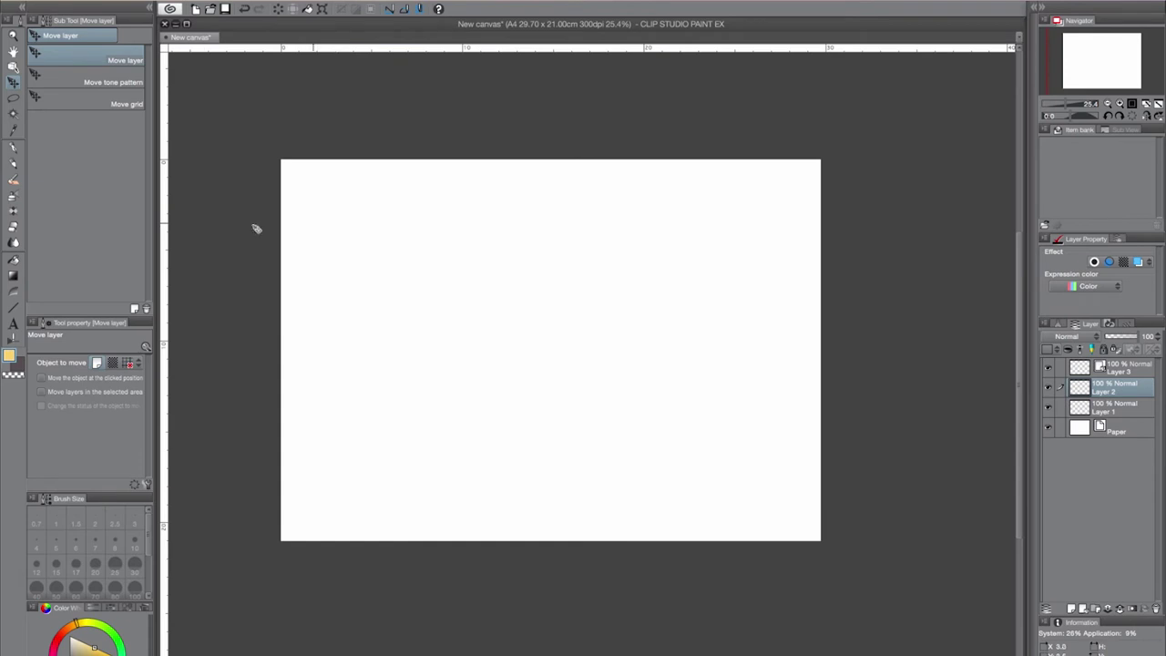
left_click(14, 101)
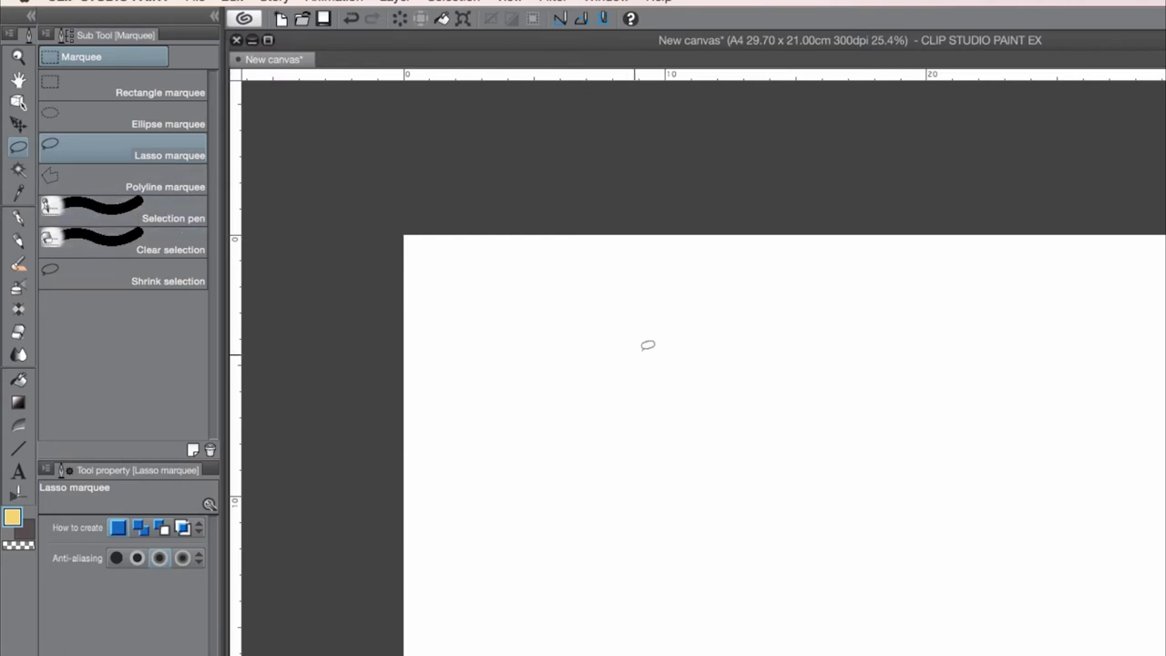
Test the Selection pen, Clear selection and Shrink selection sub tools, undoing the test selection
left_click(86, 212)
left_click_drag(613, 328, 585, 326)
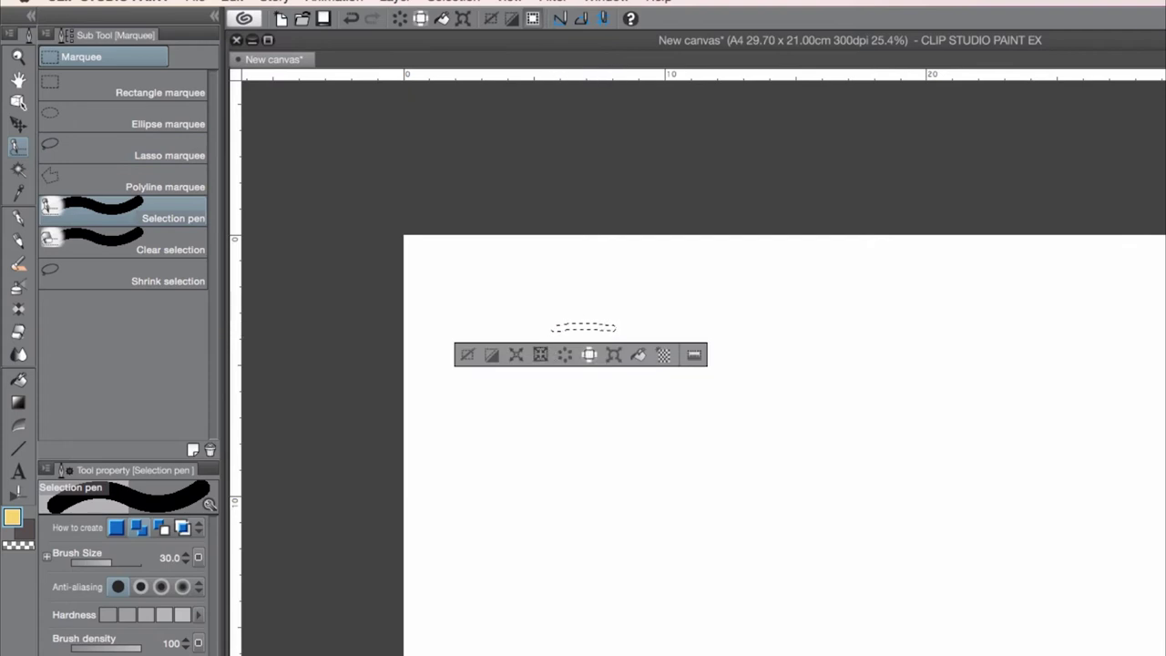
key("super+z")
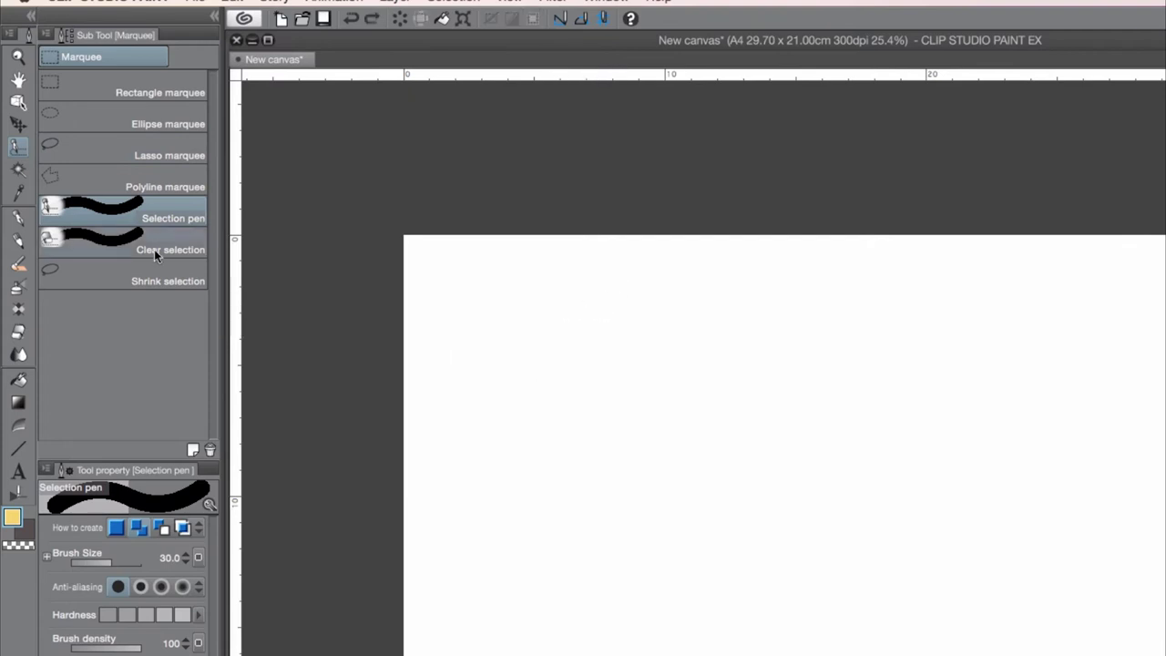
left_click(154, 249)
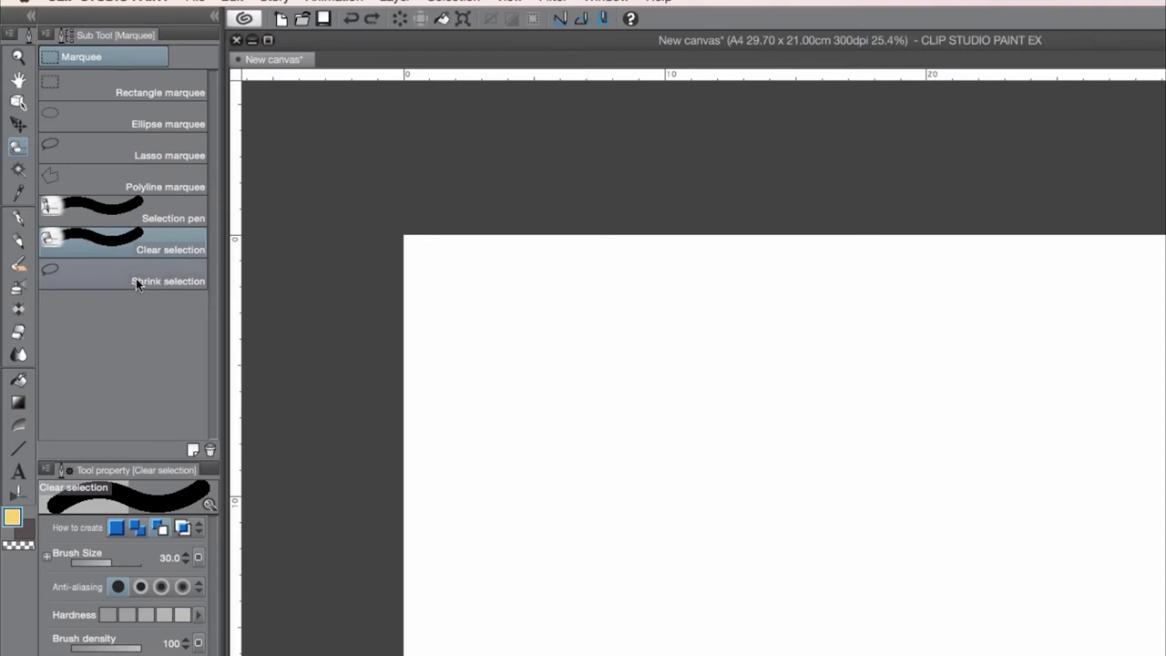
left_click(135, 280)
mouse_move(629, 305)
left_mouse_down()
mouse_move(630, 395)
mouse_move(642, 341)
mouse_move(689, 334)
mouse_move(678, 319)
left_mouse_up()
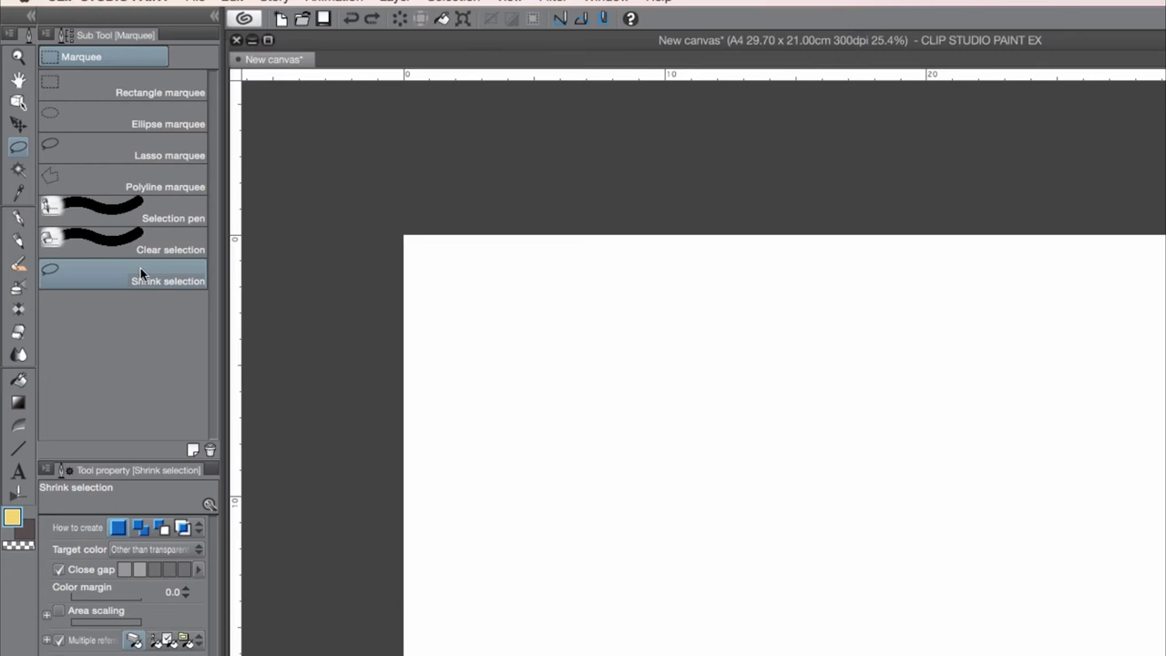
Try Auto select and the Eyedropper on the current layer only, then pick the G-pen
left_click(18, 170)
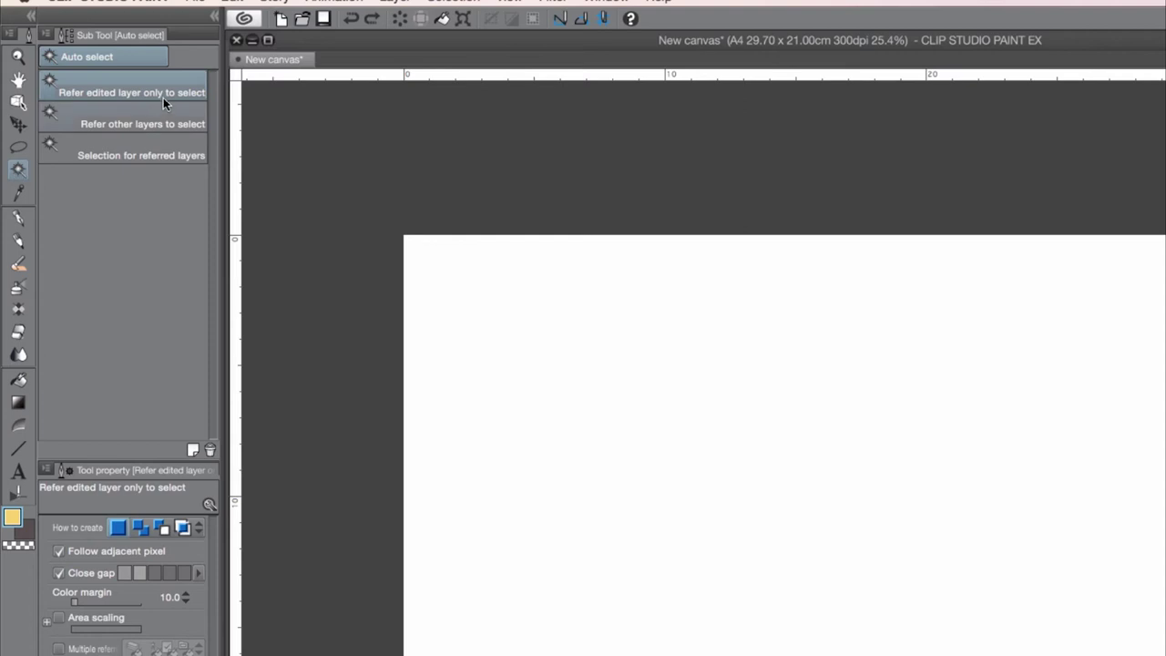
left_click(19, 193)
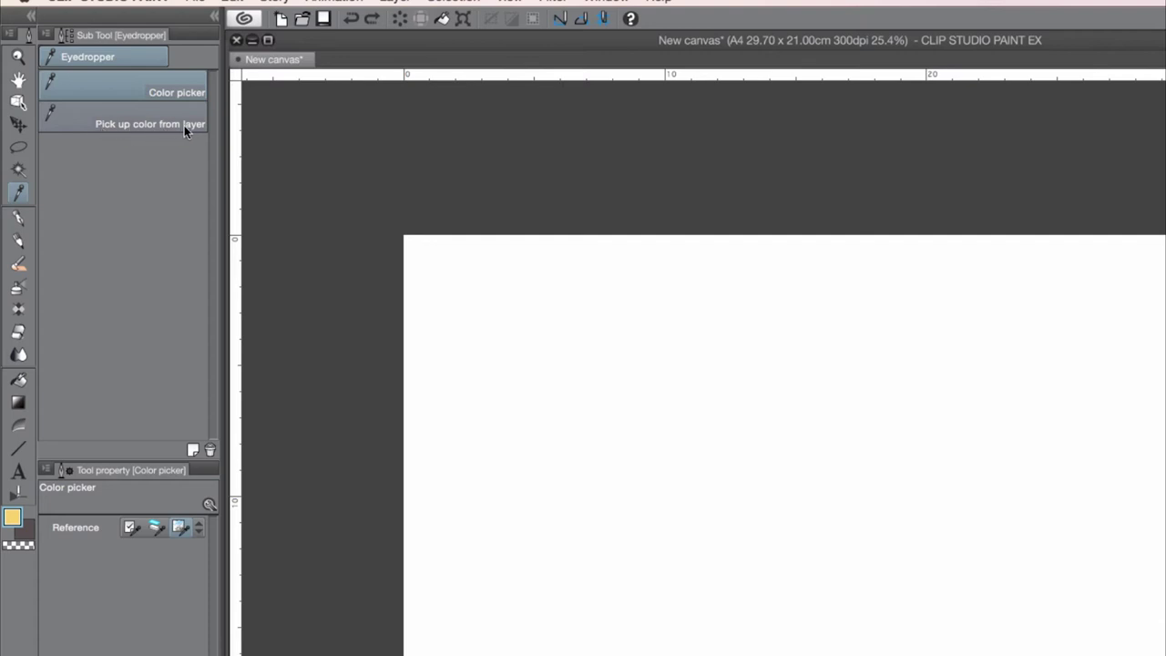
left_click(148, 122)
left_click(19, 218)
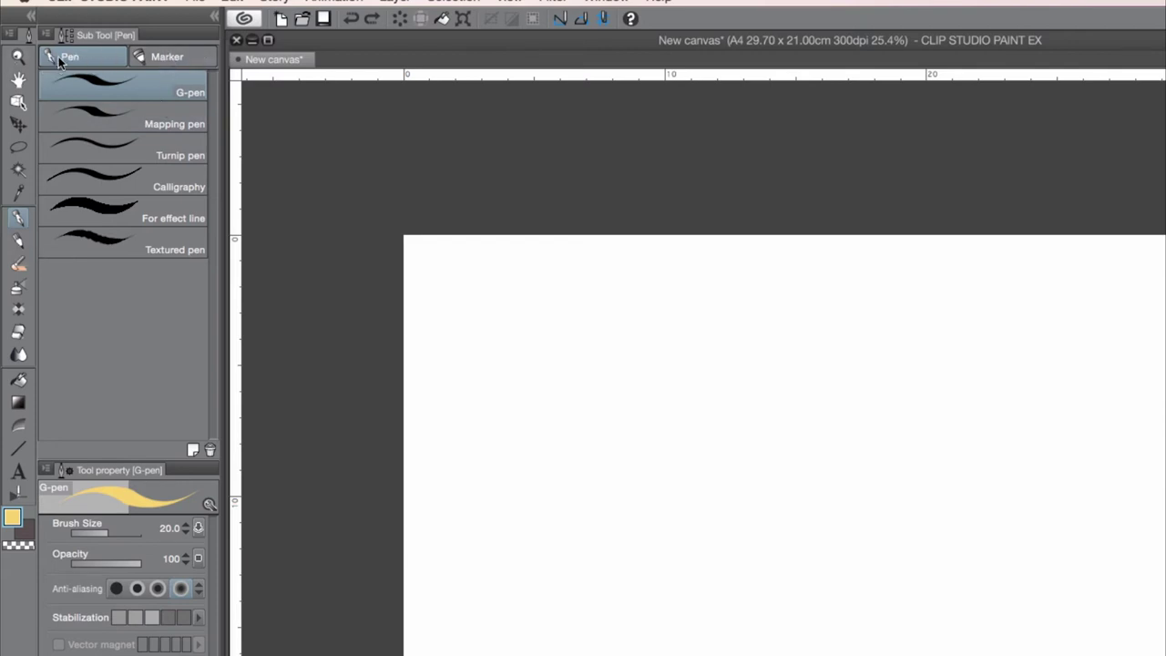
Set the G-pen brush size to 6.0 and stabilization to level 3
left_click(170, 58)
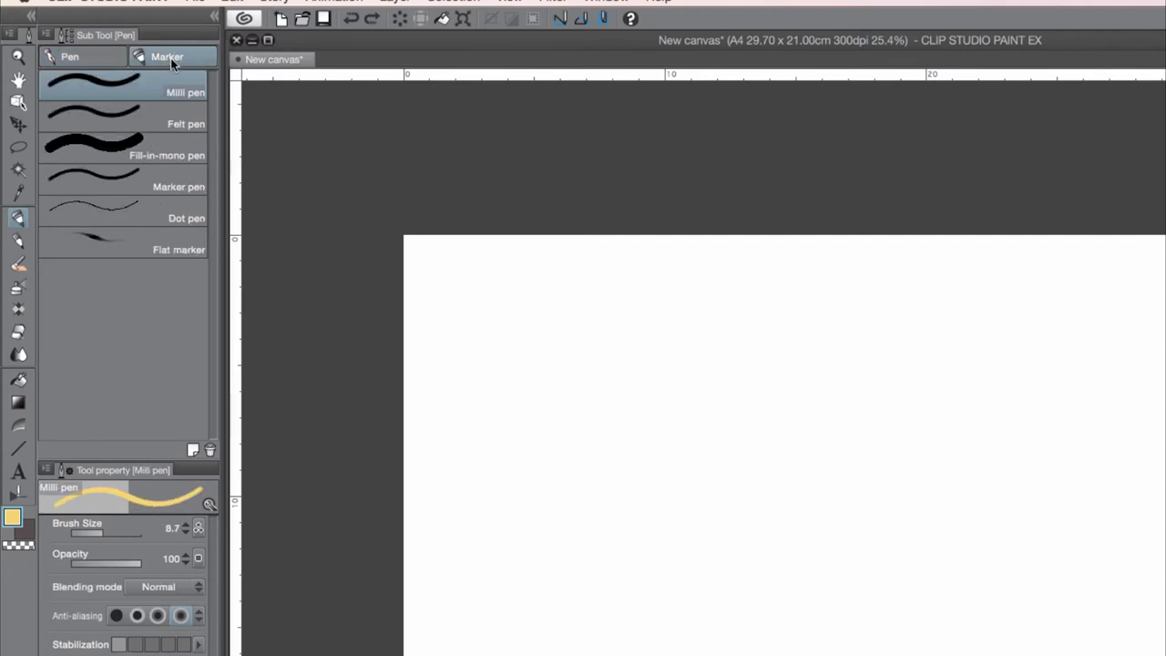
left_click(64, 58)
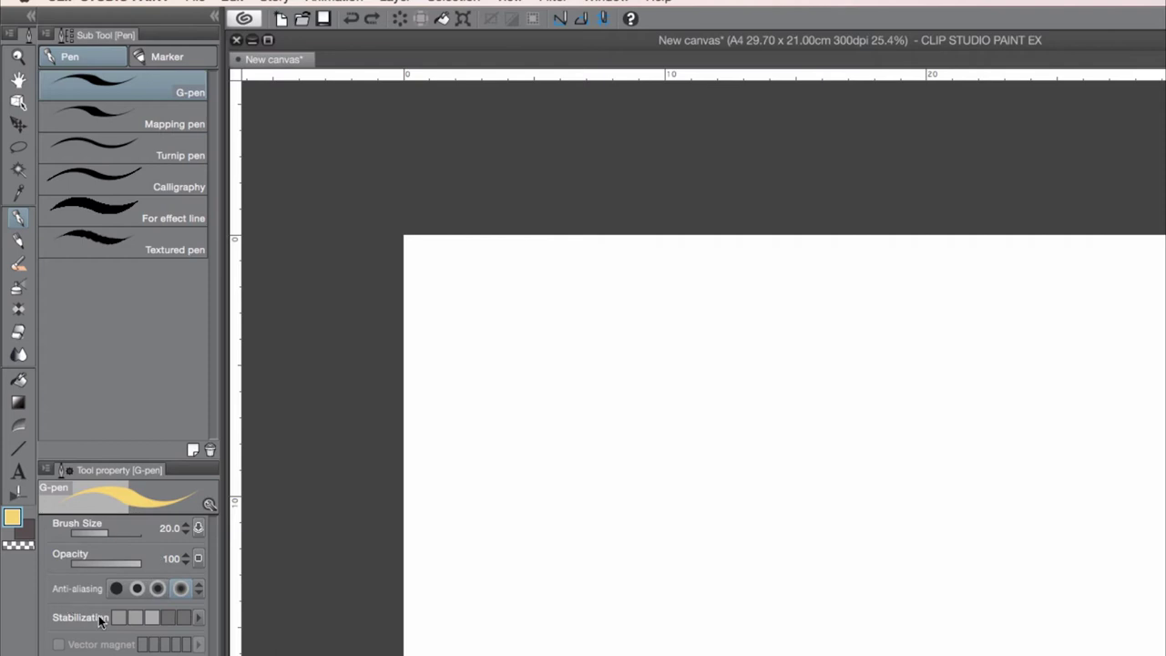
left_click_drag(101, 533, 103, 530)
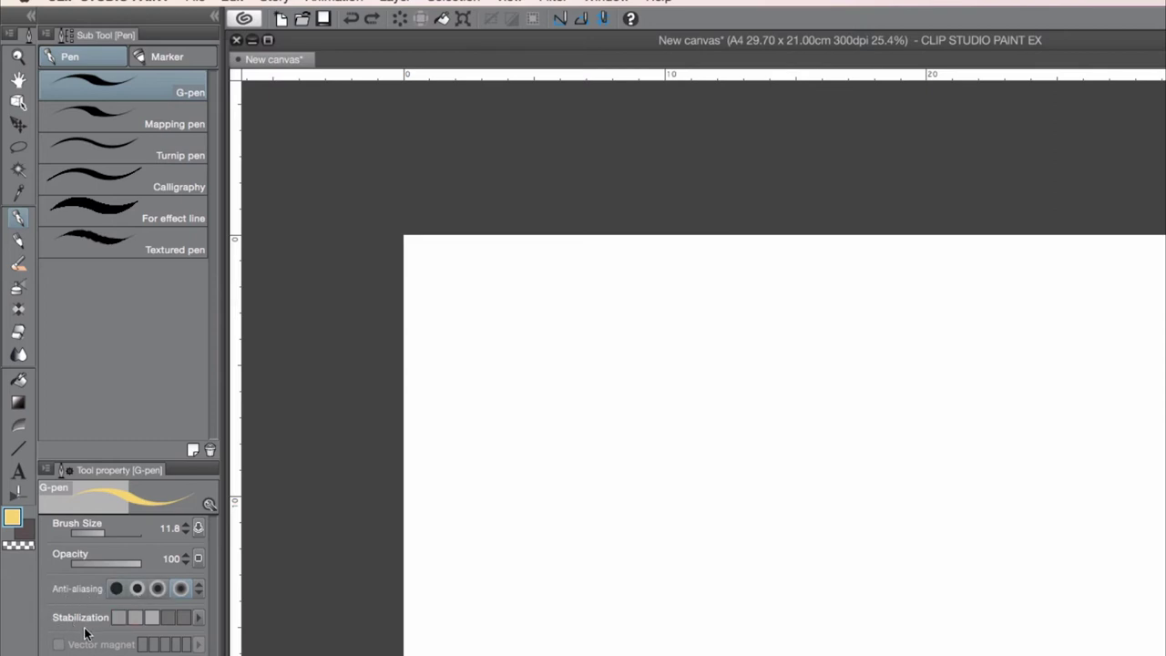
left_click(183, 620)
left_click(152, 619)
left_click(152, 618)
mouse_move(103, 535)
left_mouse_down()
mouse_move(128, 529)
mouse_move(93, 534)
left_mouse_up()
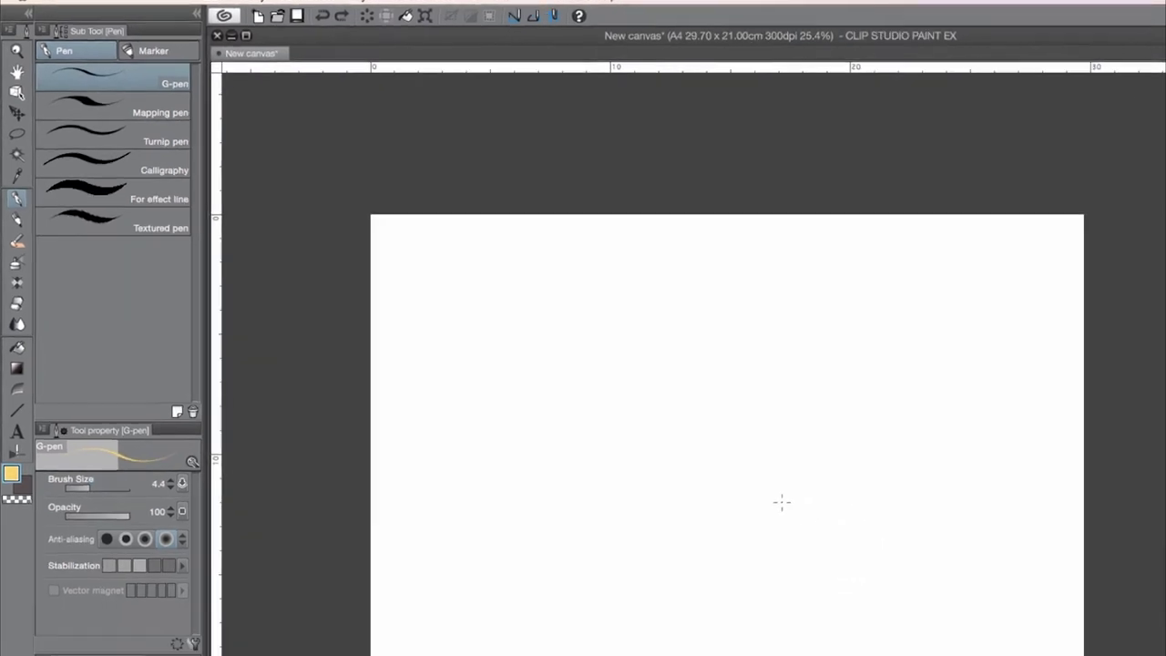
left_click(76, 546)
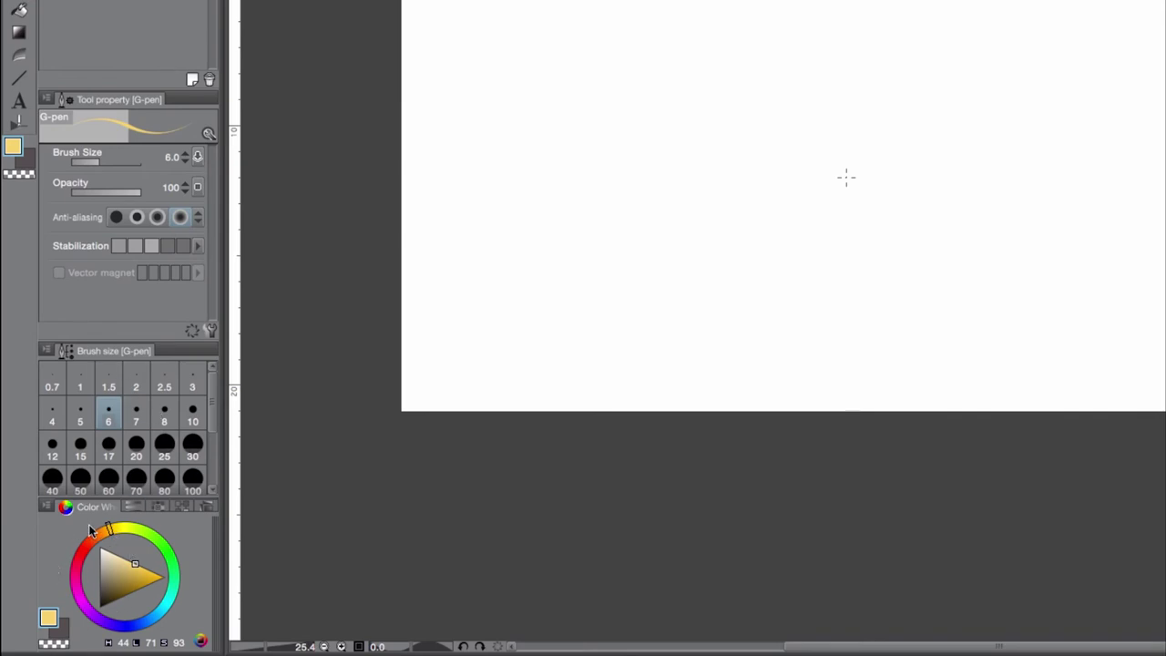
Set the drawing colour to violet R 143, G 107, B 255, then show the colour set swatches
mouse_move(113, 534)
left_mouse_down()
mouse_move(145, 535)
mouse_move(161, 565)
mouse_move(162, 548)
mouse_move(91, 564)
mouse_move(112, 596)
mouse_move(119, 576)
mouse_move(103, 557)
mouse_move(122, 579)
left_mouse_up()
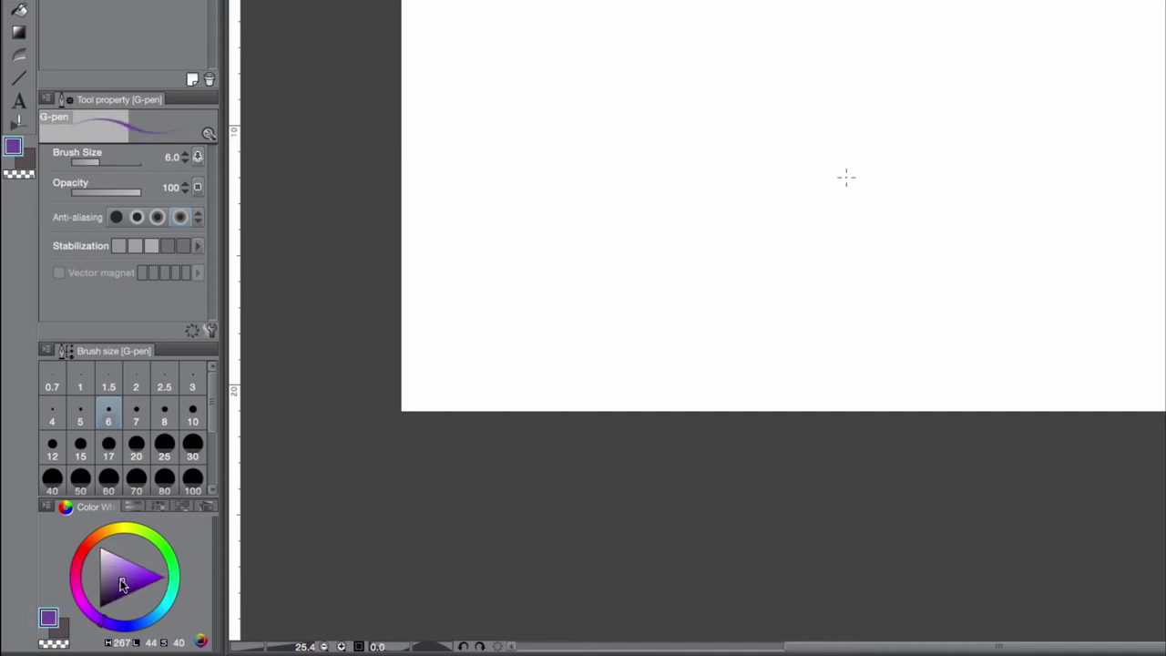
left_click(132, 507)
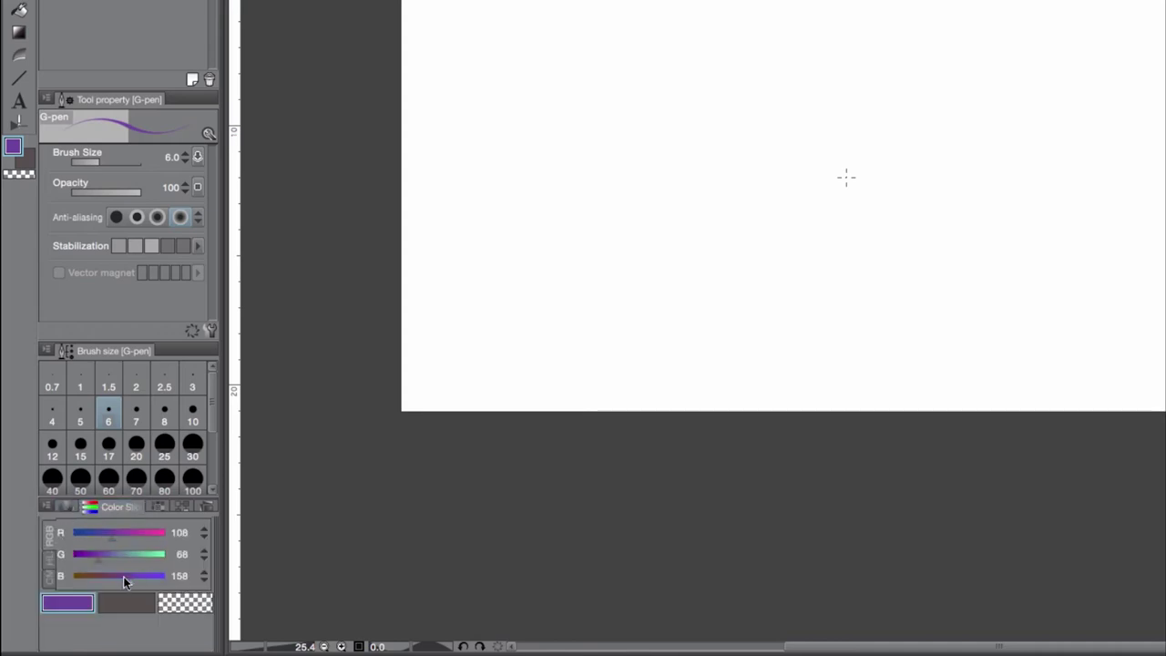
left_click_drag(158, 575, 168, 575)
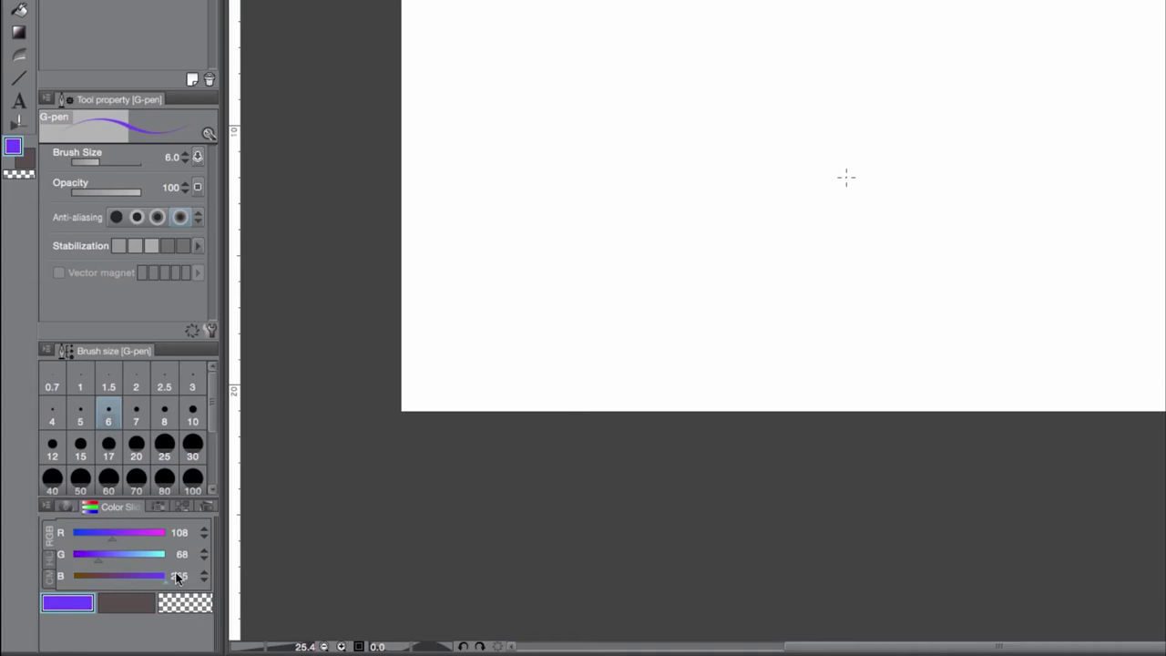
mouse_move(125, 534)
left_mouse_down()
mouse_move(143, 532)
mouse_move(111, 535)
mouse_move(135, 538)
left_mouse_up()
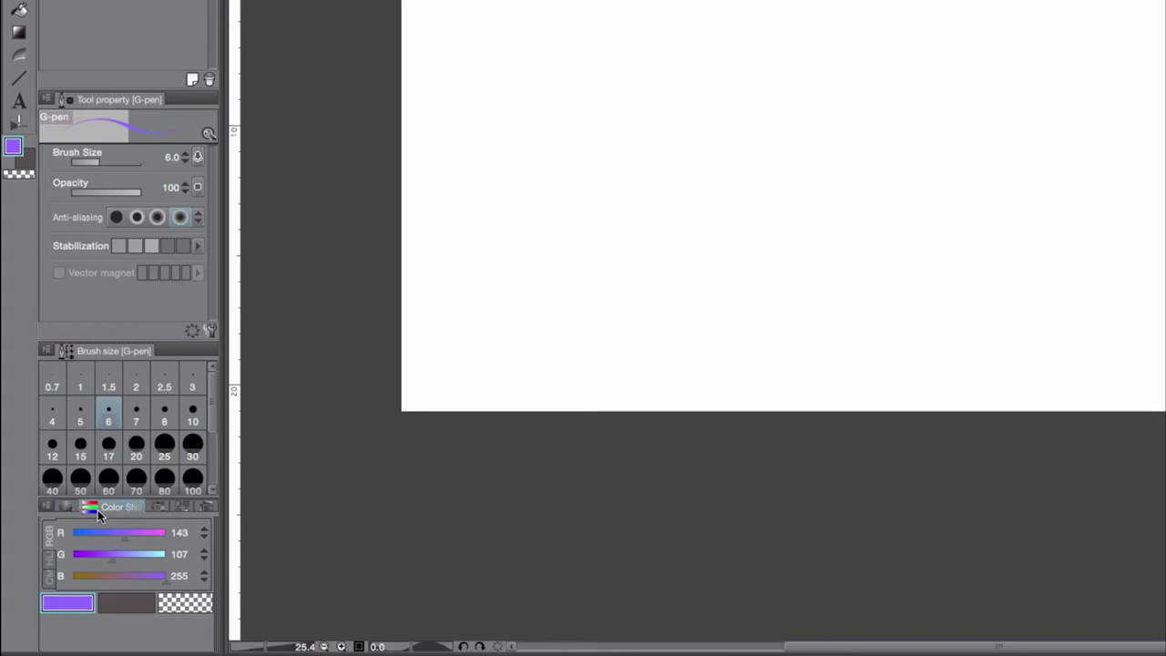
left_click(158, 508)
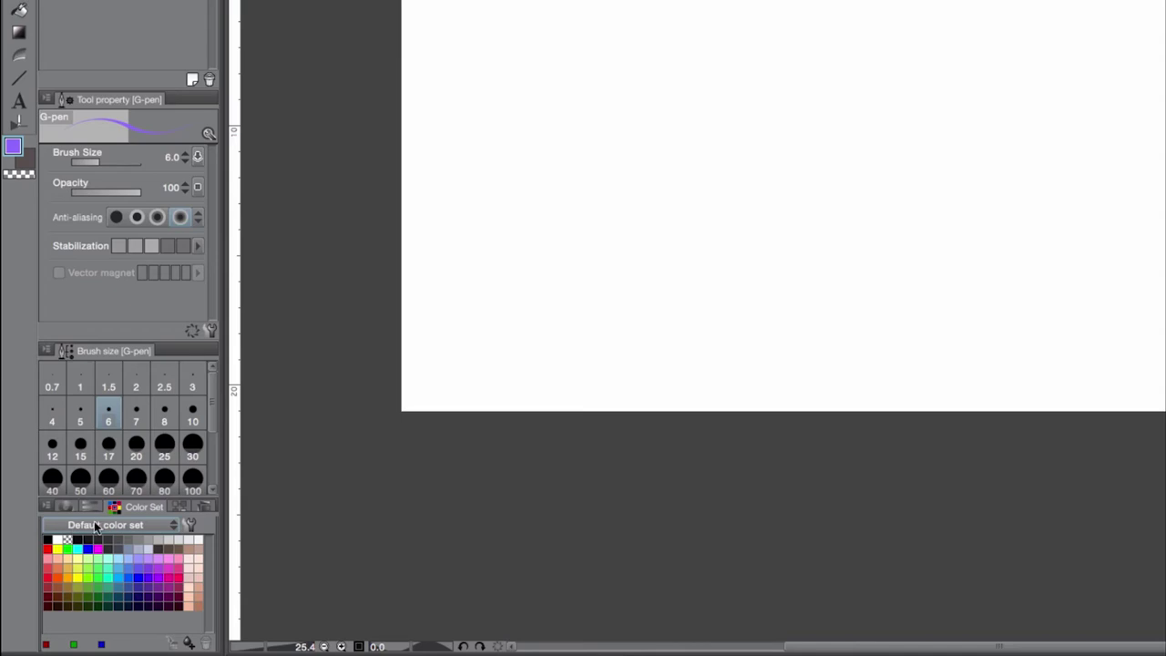
Preview the DarkTone, DeepTone and PaleTone colour sets, then load StrongTone and pick the Rough pencil
left_click(172, 525)
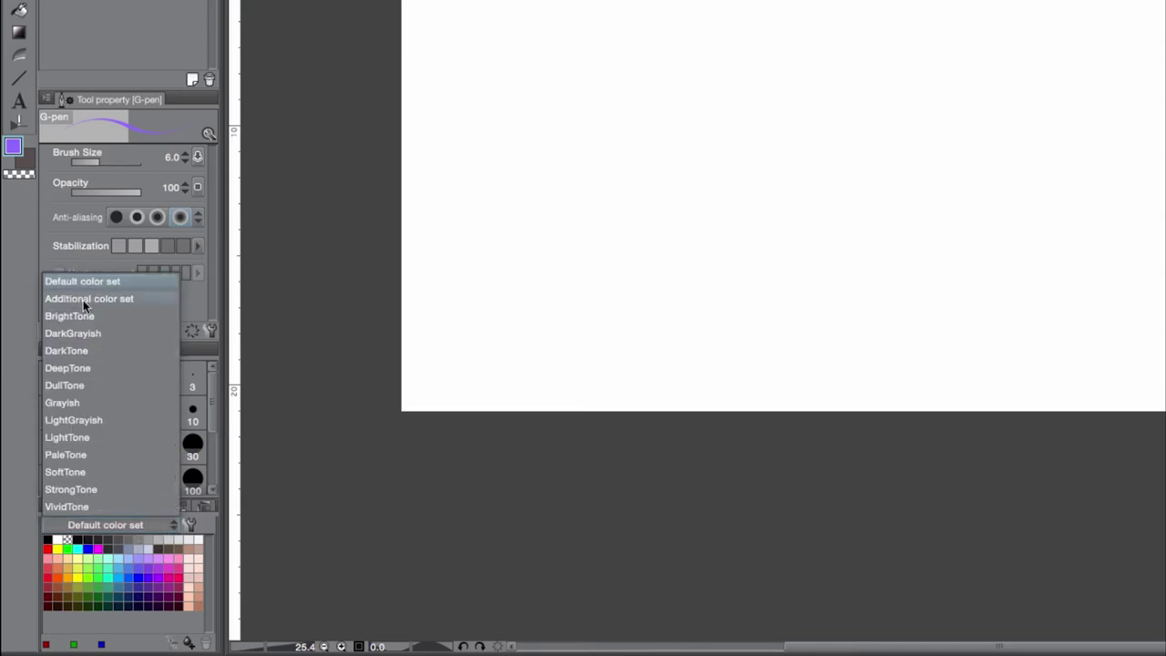
left_click(78, 350)
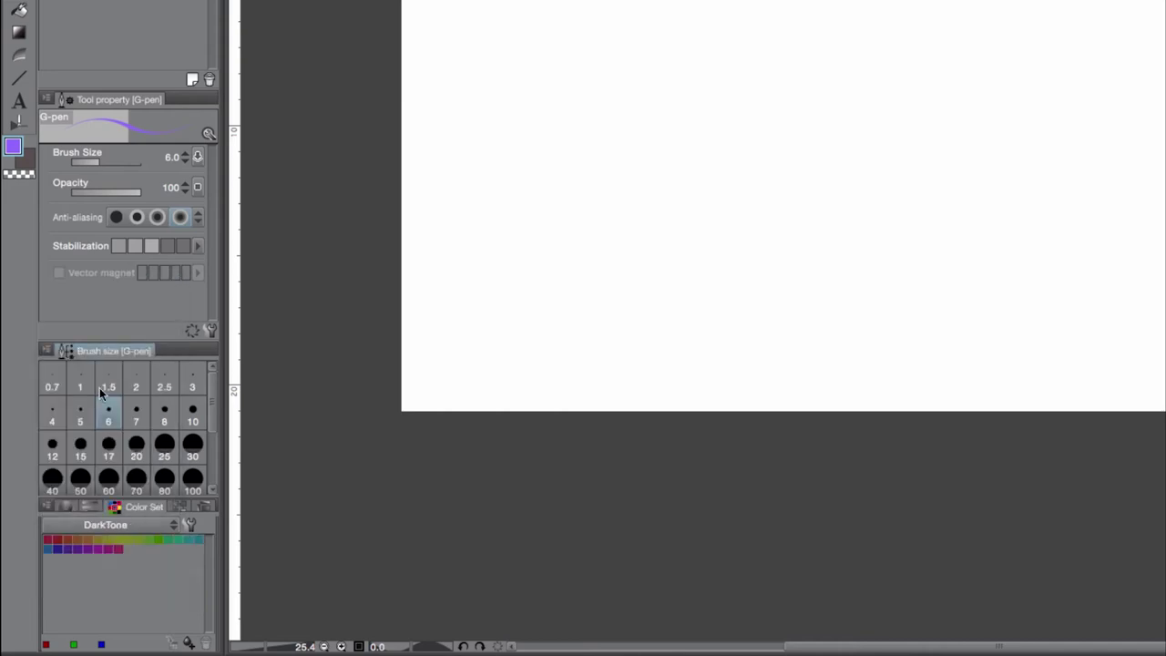
left_click(129, 525)
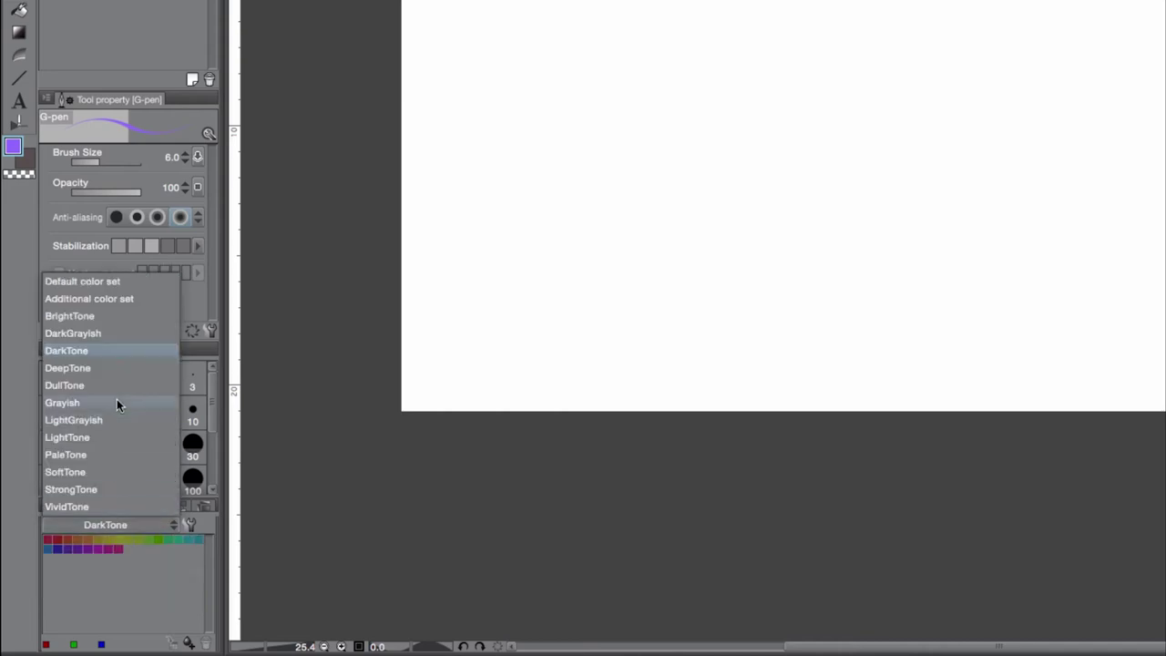
left_click(77, 367)
left_click(140, 529)
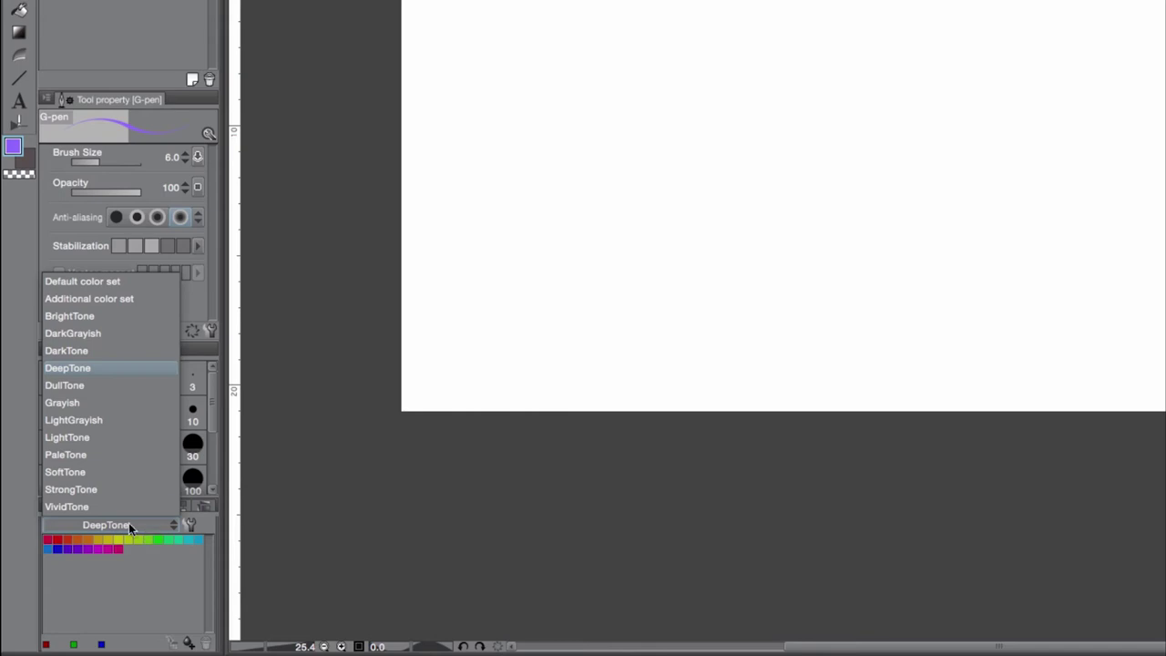
left_click(81, 453)
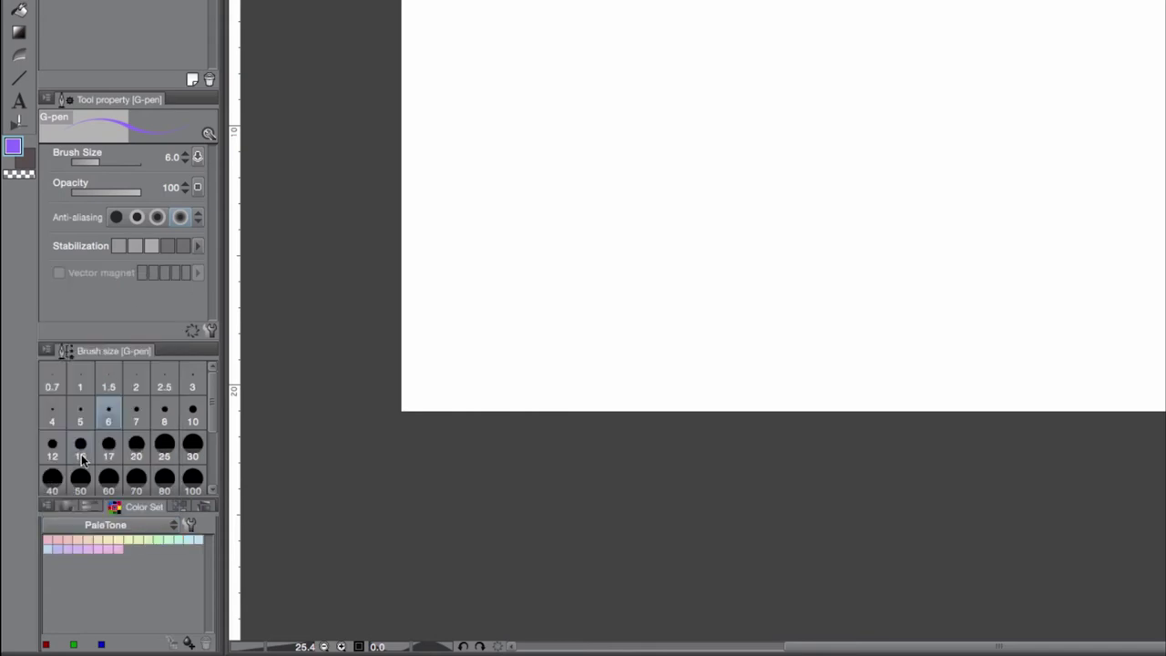
left_click(120, 526)
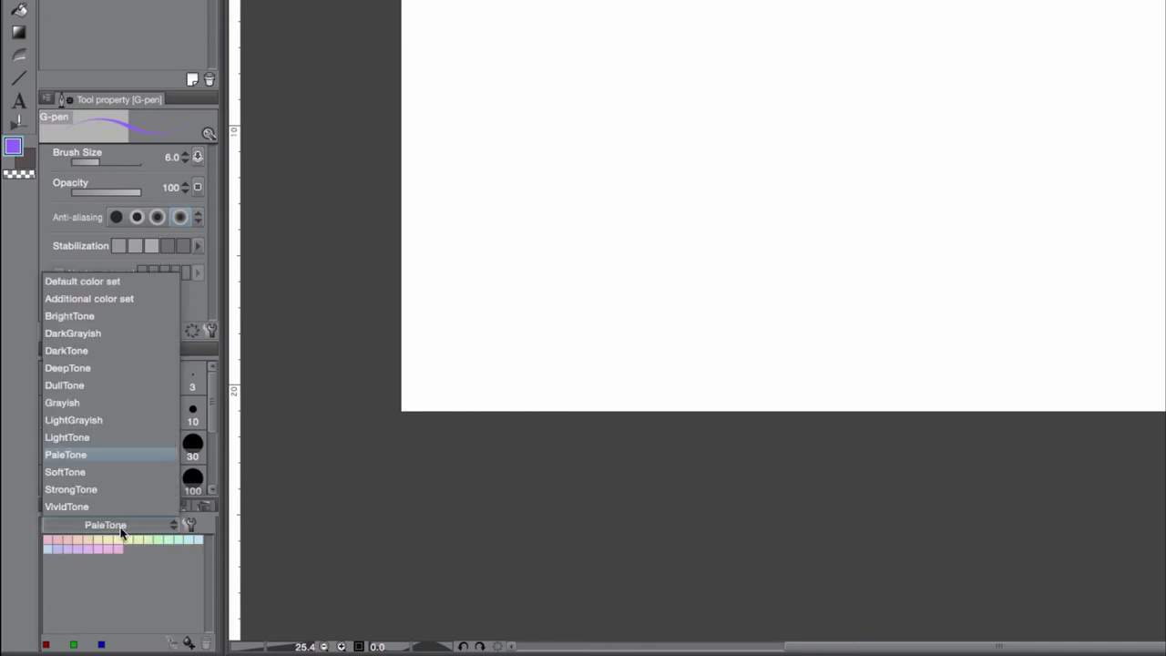
left_click(87, 491)
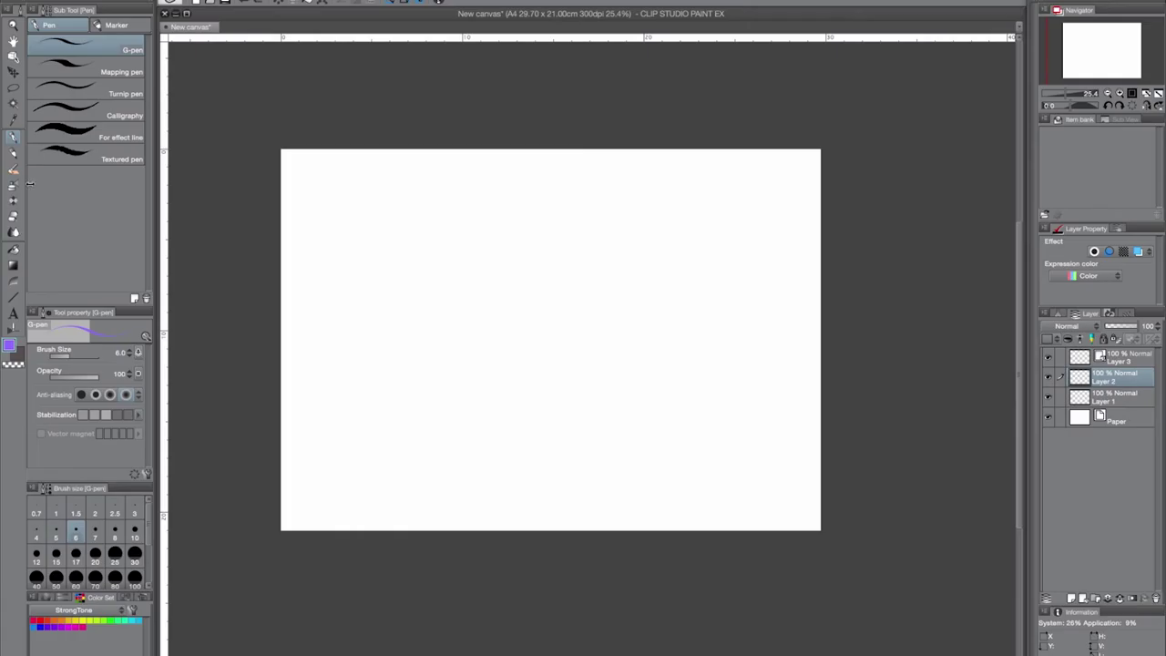
left_click(14, 153)
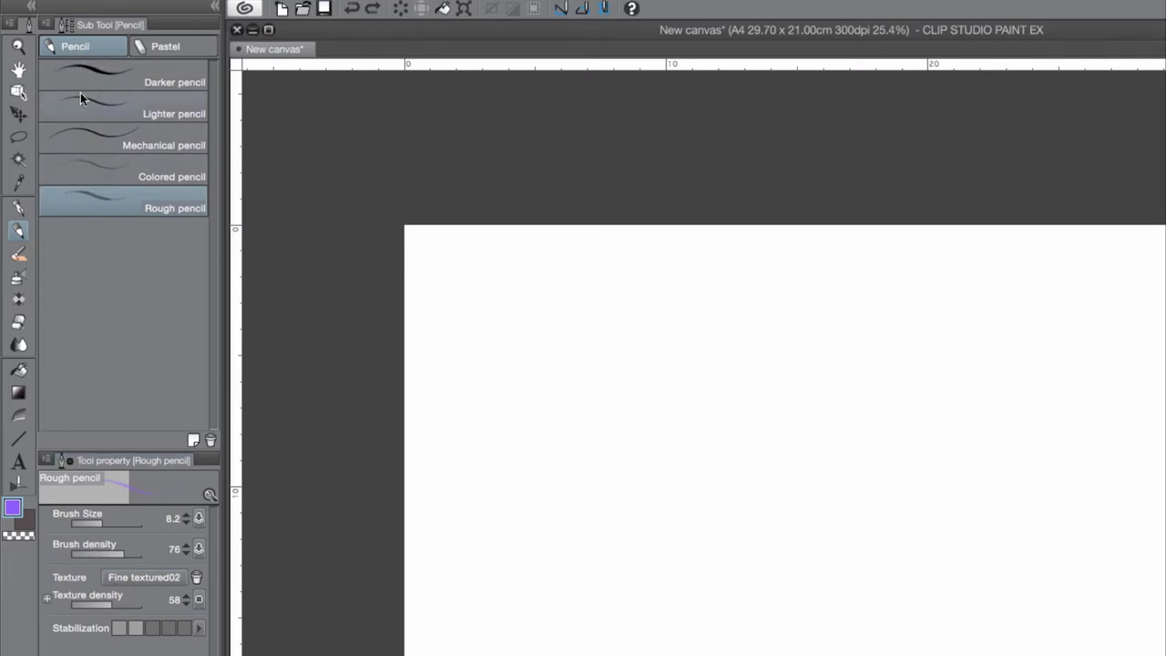
Try the crayon brush, then settle on the Colored pencil and make a faint test mark
left_click(169, 46)
left_click(132, 141)
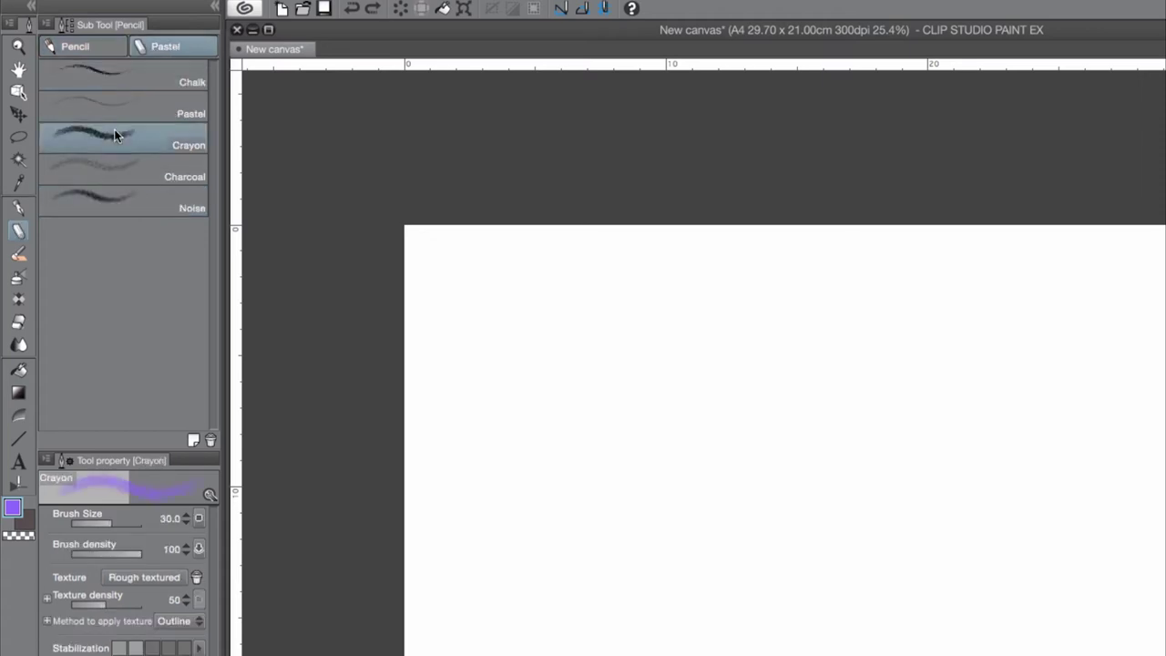
left_click(68, 51)
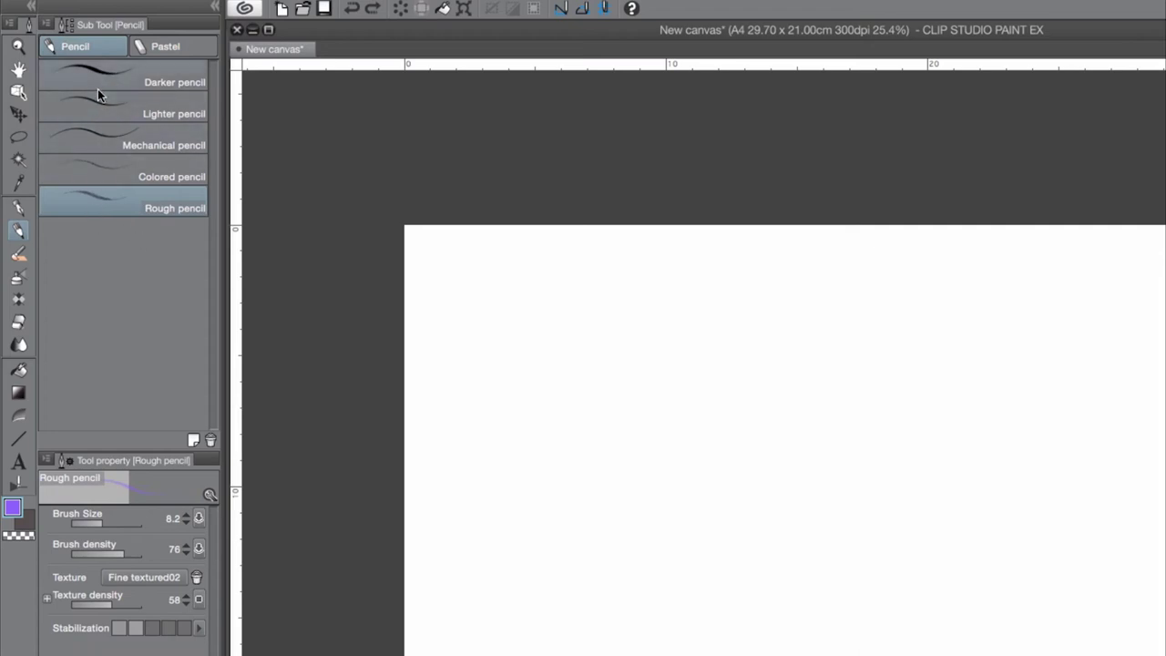
left_click(101, 166)
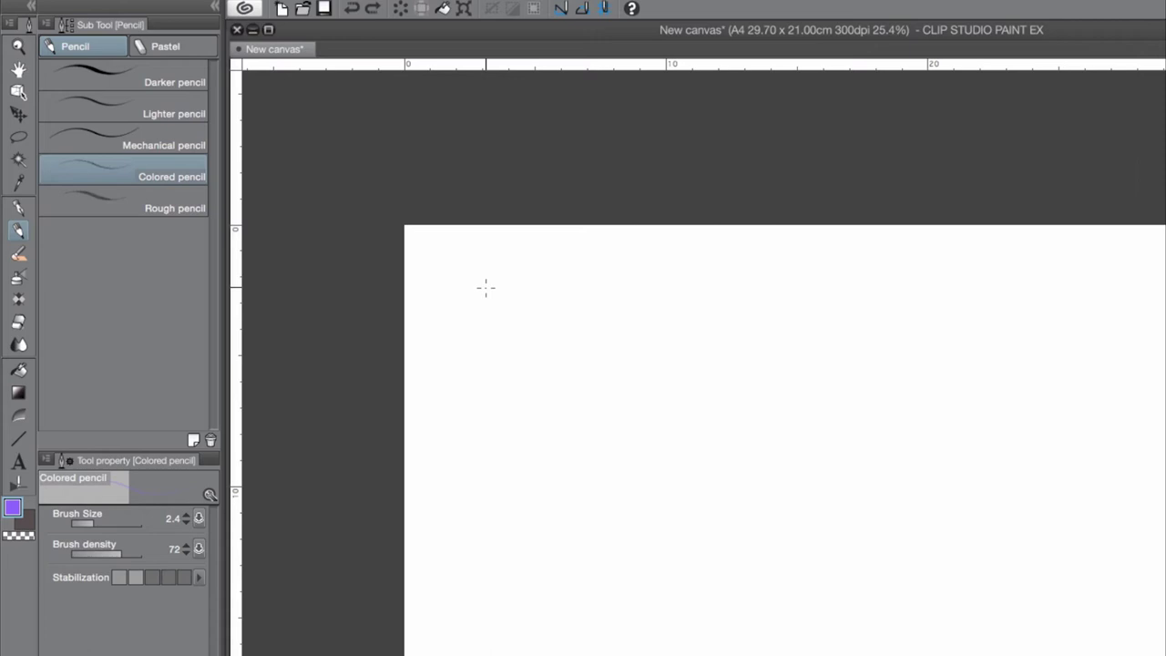
left_click(779, 352)
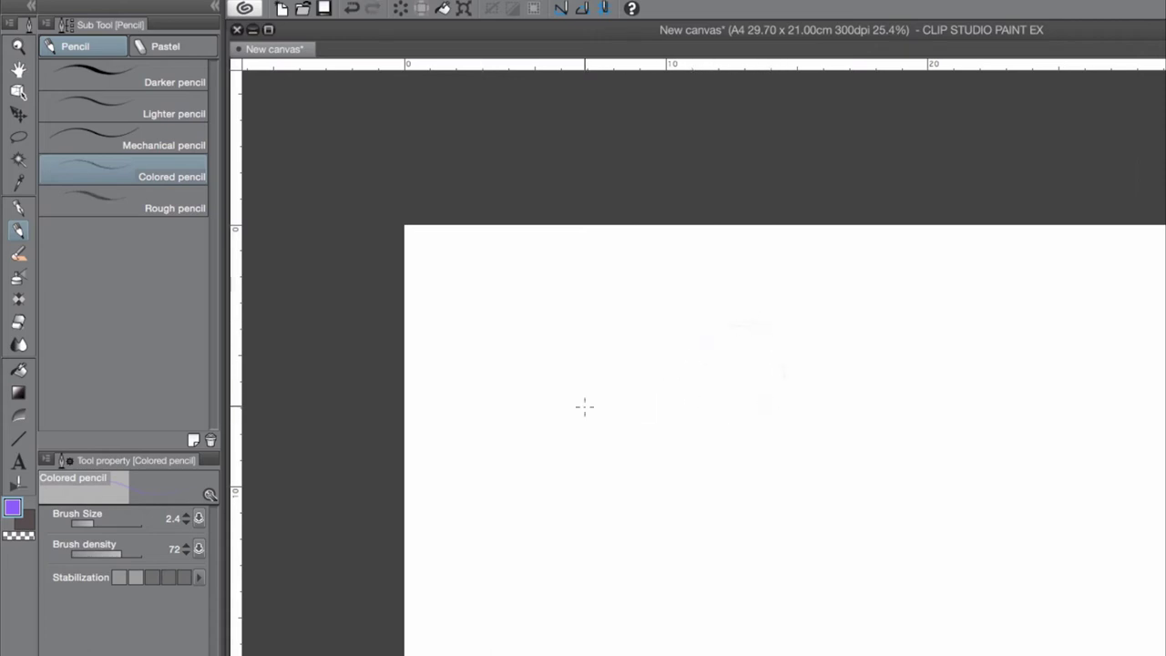
Enlarge the colored pencil to 35.4 and draw a purple circle near the page centre
left_click(91, 522)
left_click_drag(108, 526, 113, 525)
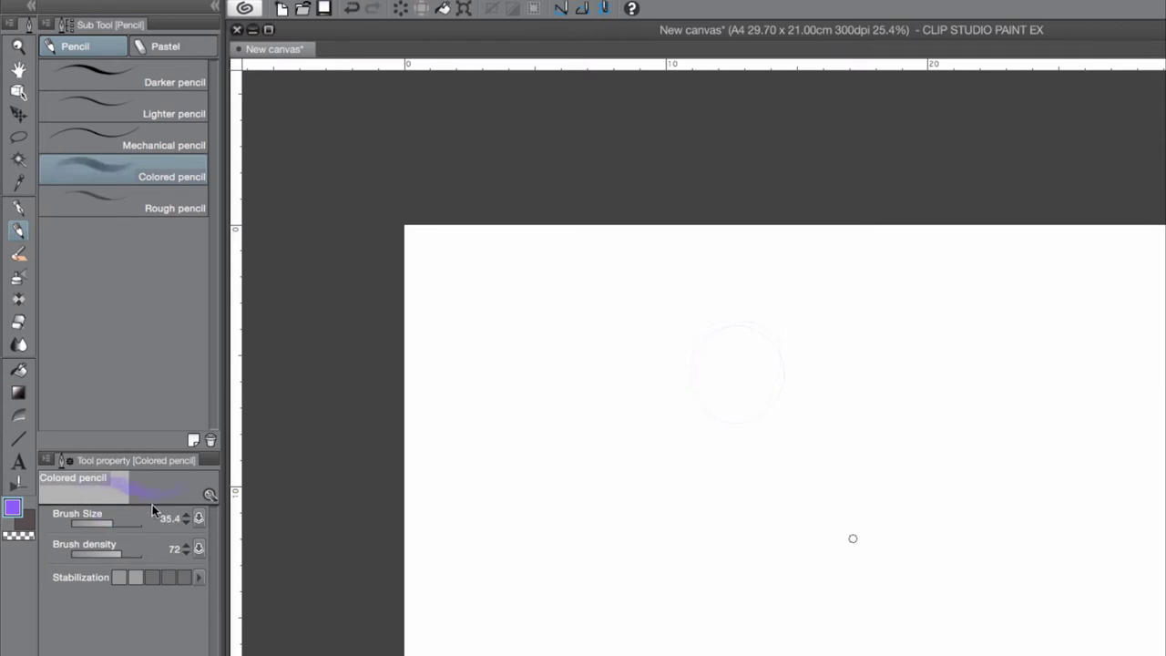
mouse_move(781, 326)
left_mouse_down()
mouse_move(671, 392)
mouse_move(778, 416)
mouse_move(719, 311)
mouse_move(689, 420)
mouse_move(786, 387)
mouse_move(684, 339)
mouse_move(691, 327)
mouse_move(736, 436)
mouse_move(691, 372)
mouse_move(711, 432)
mouse_move(713, 373)
mouse_move(724, 400)
left_mouse_up()
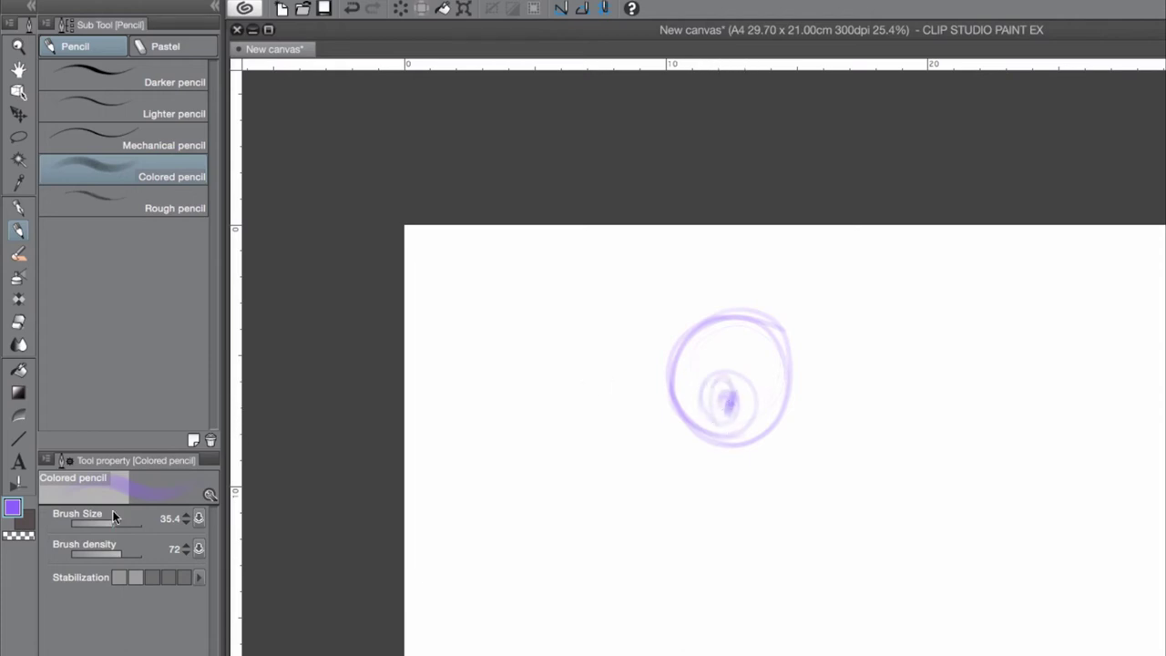
At pencil size 8.2, sketch the cartoon face's eye, pupil, ear curve and nose
left_click_drag(105, 523, 102, 525)
mouse_move(624, 381)
left_mouse_down()
mouse_move(551, 400)
mouse_move(597, 458)
mouse_move(593, 358)
mouse_move(578, 466)
mouse_move(607, 379)
mouse_move(553, 448)
mouse_move(598, 362)
mouse_move(610, 433)
left_mouse_up()
left_click_drag(580, 363, 584, 455)
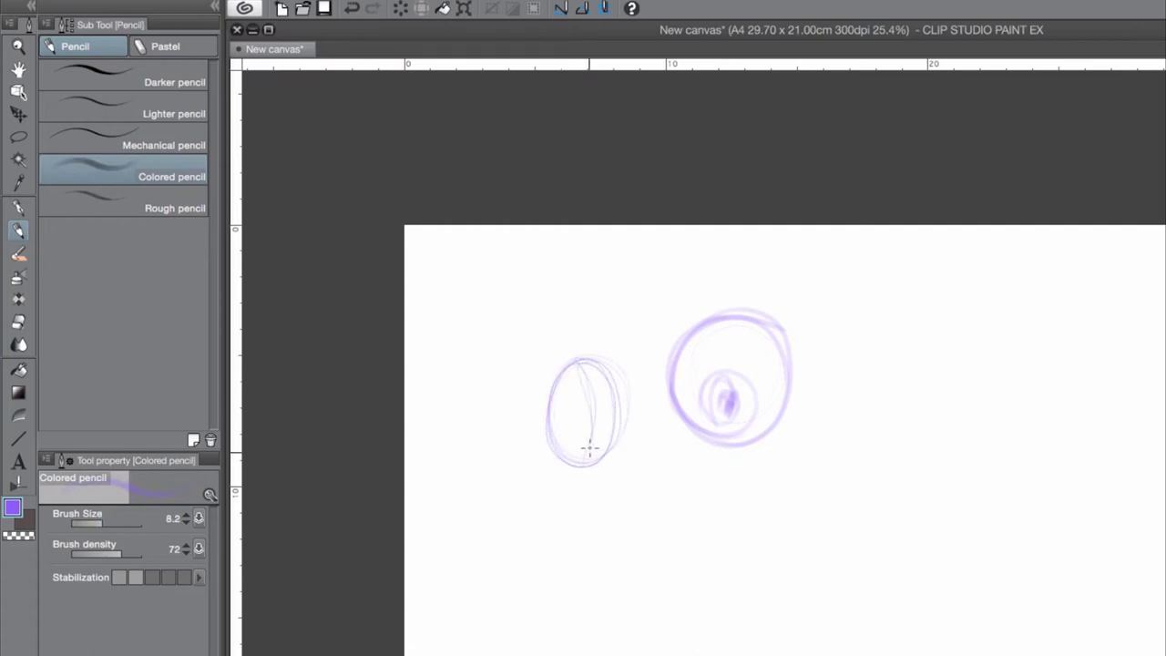
mouse_move(579, 401)
left_mouse_down()
mouse_move(573, 387)
mouse_move(578, 412)
mouse_move(596, 383)
mouse_move(599, 411)
mouse_move(597, 401)
left_mouse_up()
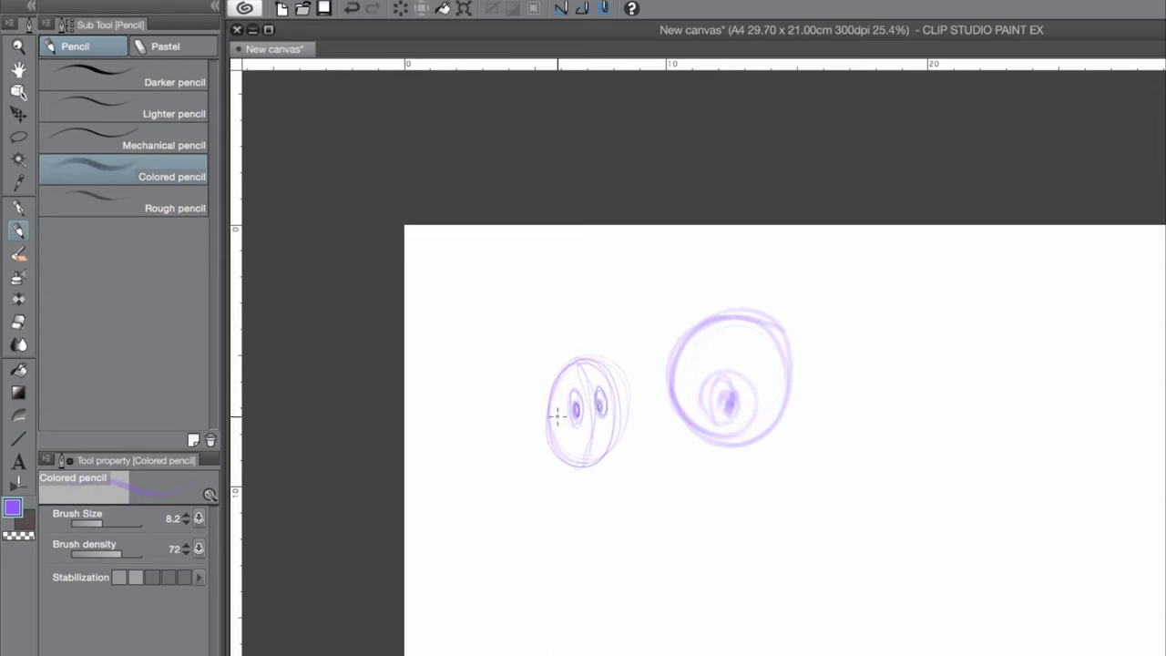
mouse_move(546, 414)
left_mouse_down()
mouse_move(539, 387)
mouse_move(550, 367)
mouse_move(581, 342)
mouse_move(593, 366)
mouse_move(565, 373)
mouse_move(595, 356)
left_mouse_up()
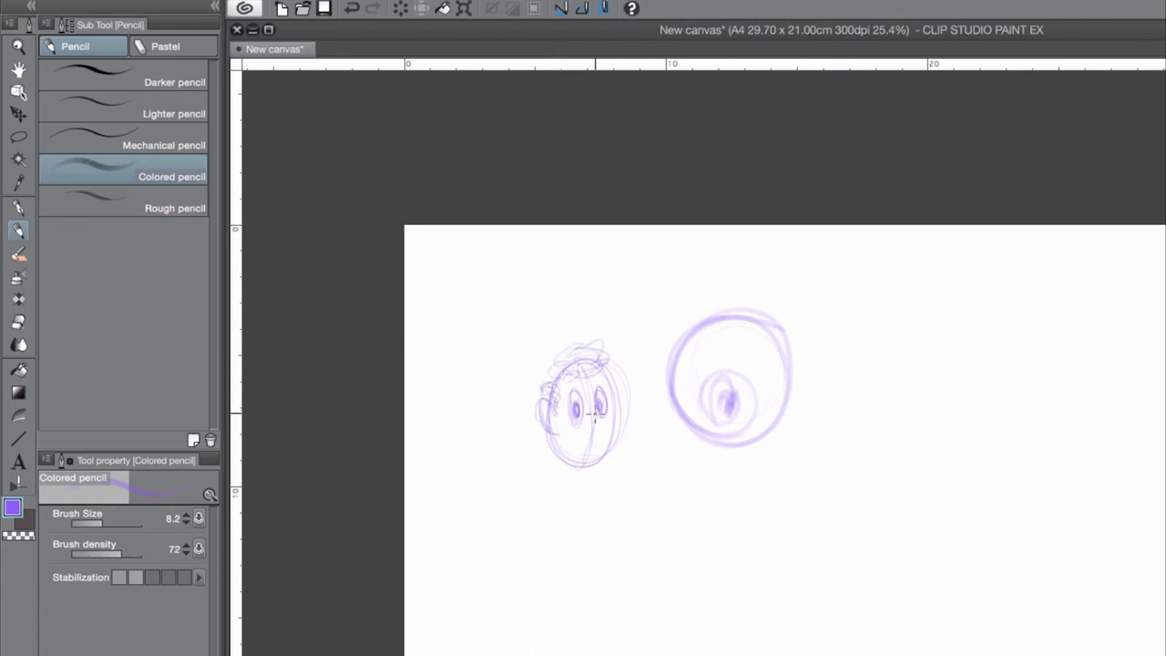
left_click_drag(608, 423, 601, 431)
left_click(173, 204)
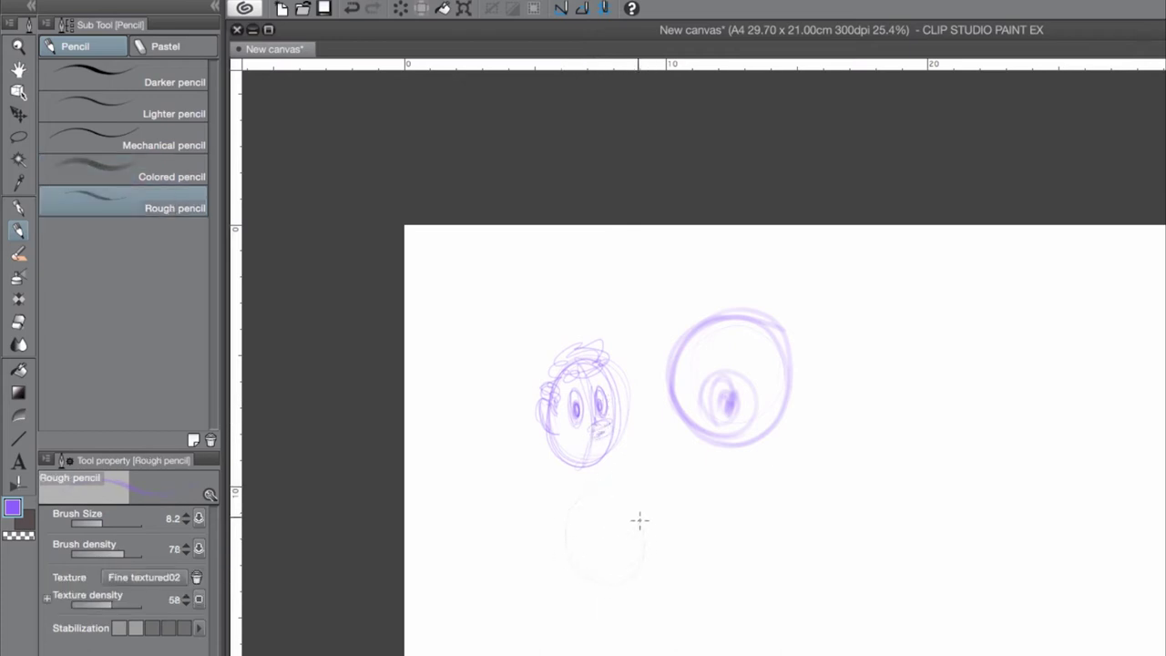
With the Rough pencil at 45.2, draw a bold oval and two long curves, then open the paper texture choices
left_click_drag(850, 539, 910, 539)
left_click_drag(709, 474, 700, 556)
mouse_move(679, 482)
left_mouse_down()
mouse_move(704, 568)
mouse_move(739, 538)
mouse_move(727, 487)
mouse_move(681, 483)
mouse_move(675, 542)
mouse_move(717, 569)
mouse_move(703, 478)
left_mouse_up()
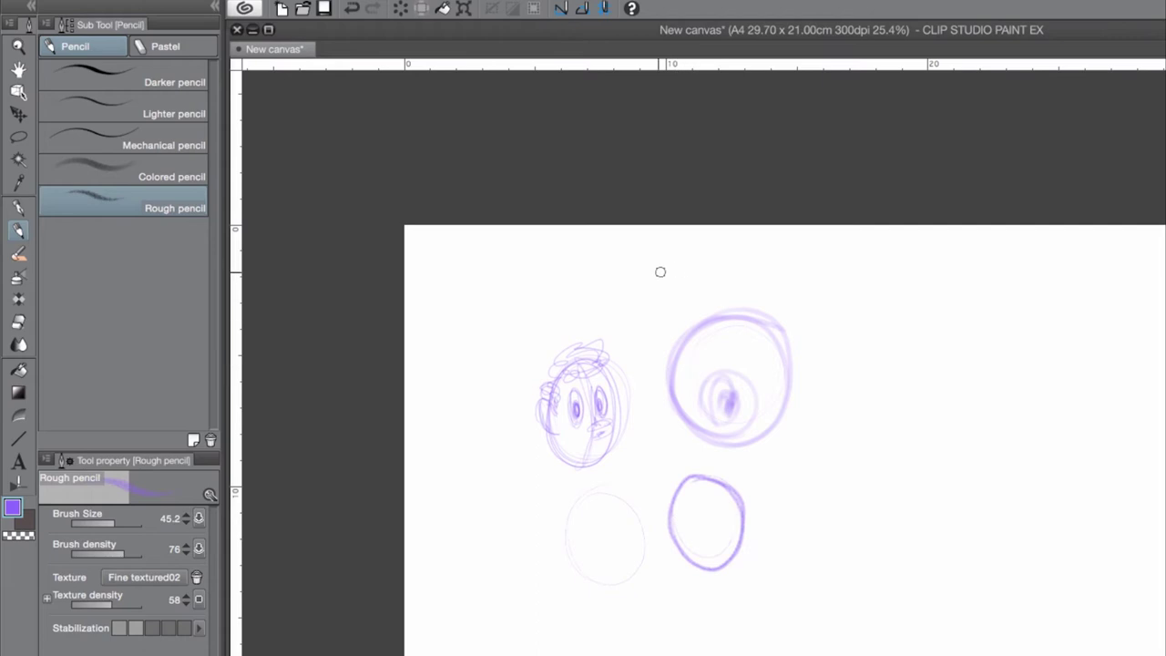
mouse_move(525, 305)
left_mouse_down()
mouse_move(492, 380)
mouse_move(526, 529)
left_mouse_up()
left_click_drag(490, 355, 519, 552)
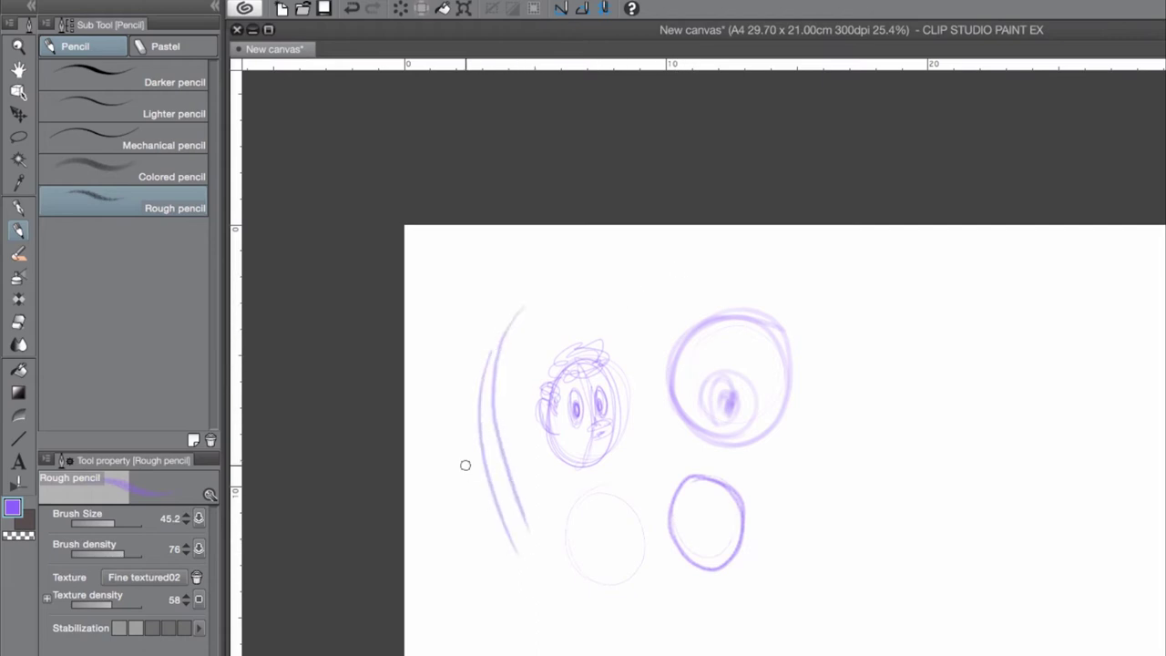
left_click(161, 577)
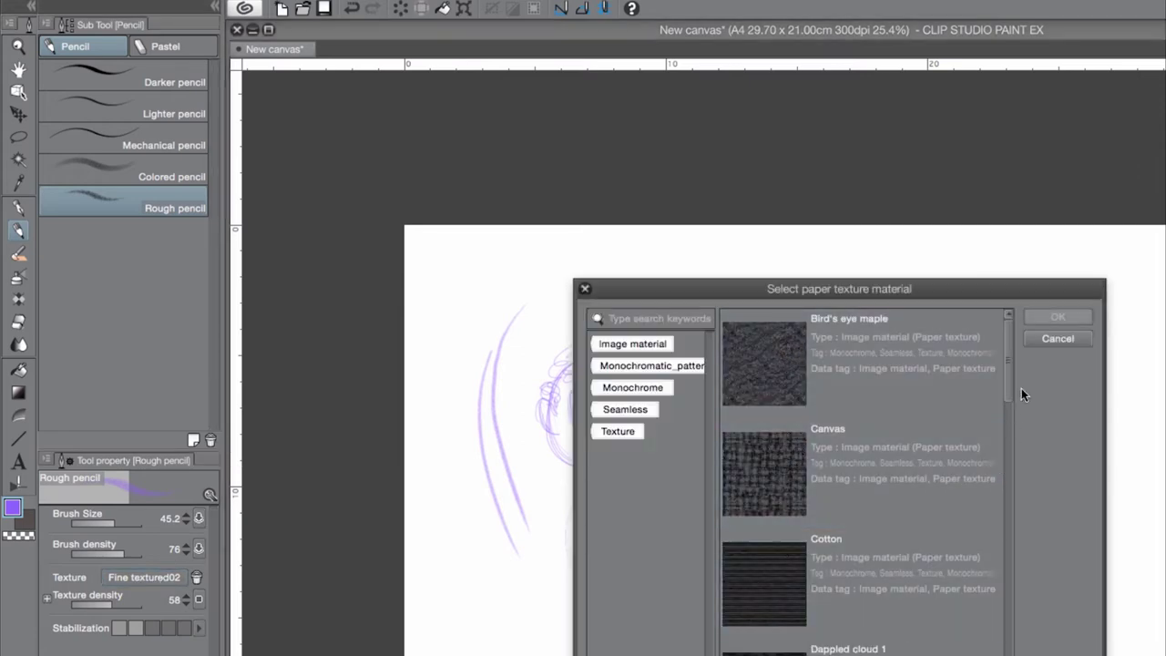
Browse the paper textures, cancel without changing anything, and select the Brush tool
left_click_drag(1009, 393, 1005, 649)
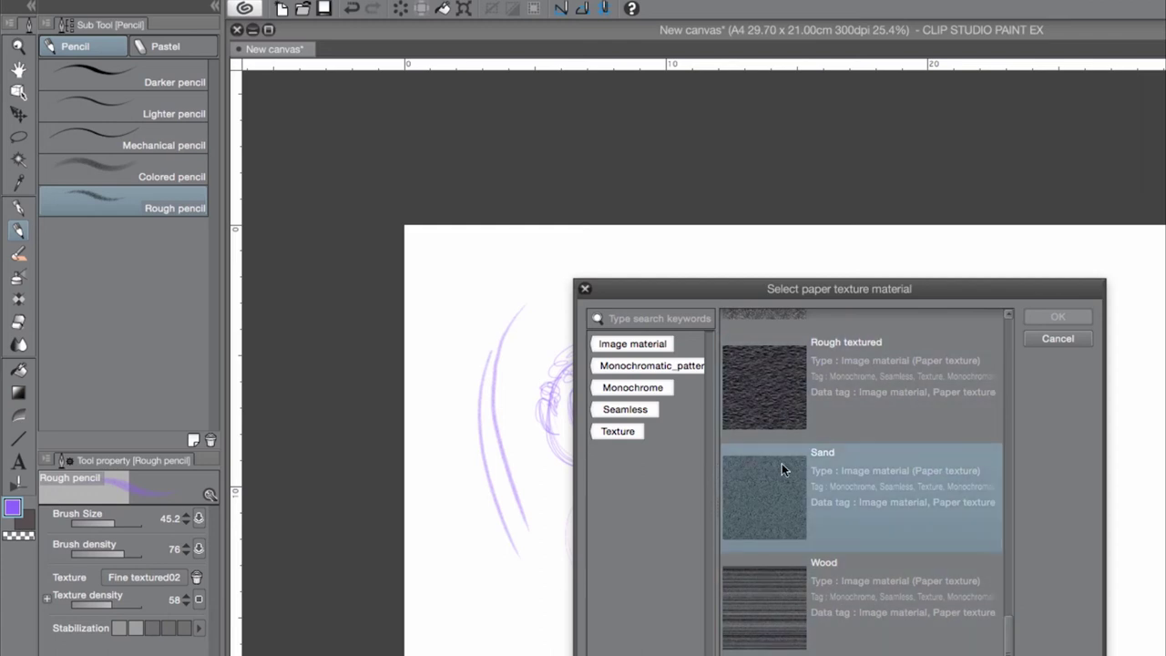
left_click_drag(1011, 620, 1080, 369)
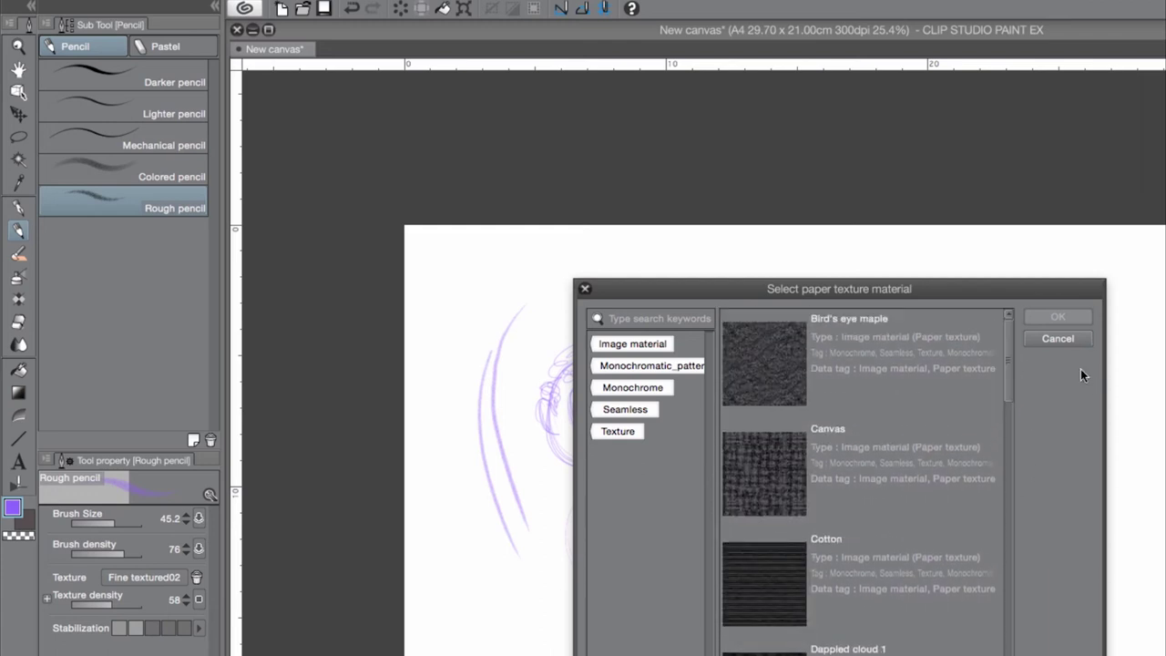
left_click(1057, 338)
left_click(18, 253)
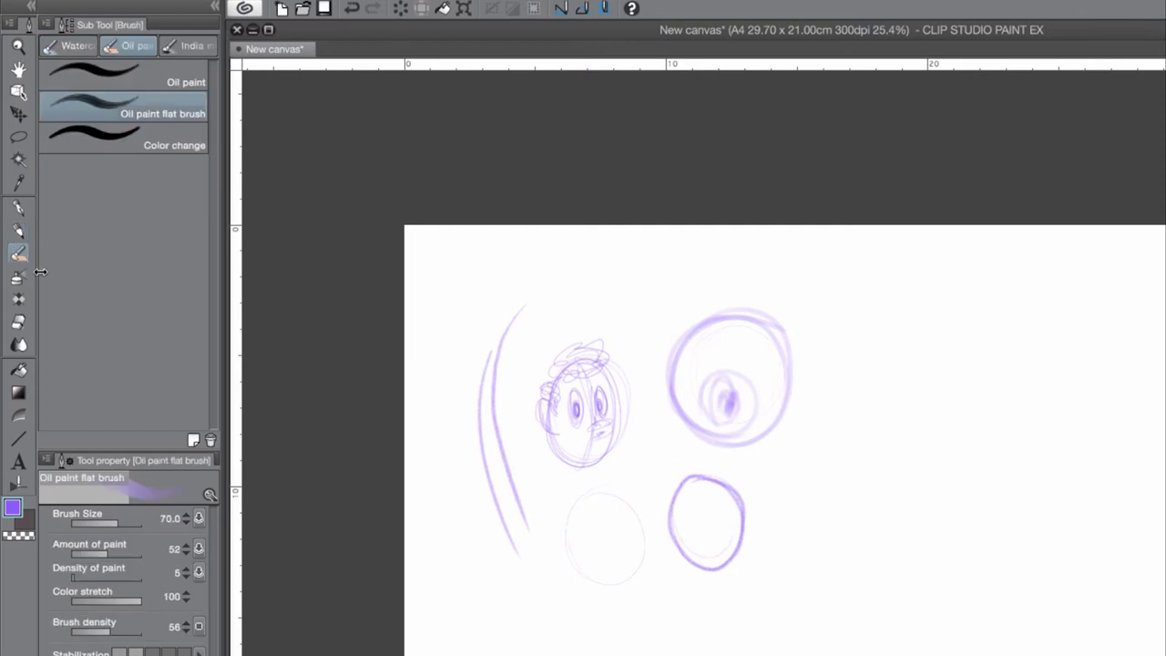
With the Opaque watercolor brush at 319.8, paint a broad purple band across the upper left
left_click(79, 43)
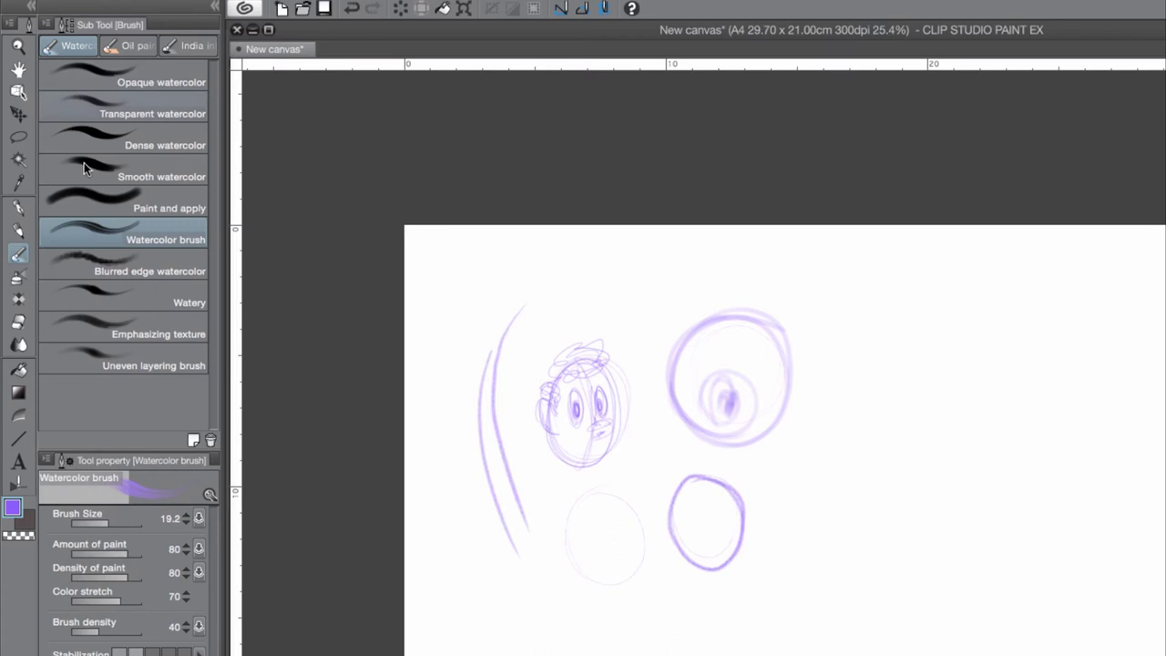
left_click(159, 83)
left_click_drag(504, 259, 456, 355)
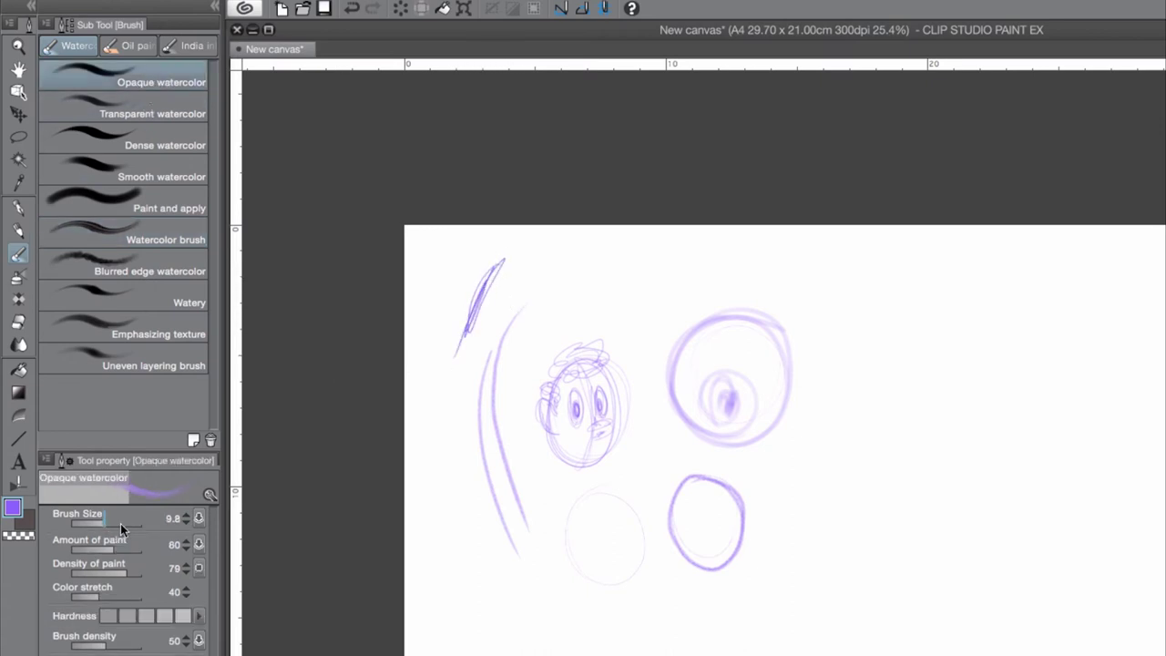
left_click_drag(120, 522, 129, 523)
mouse_move(587, 265)
left_mouse_down()
mouse_move(492, 317)
mouse_move(535, 288)
mouse_move(666, 259)
mouse_move(524, 368)
left_mouse_up()
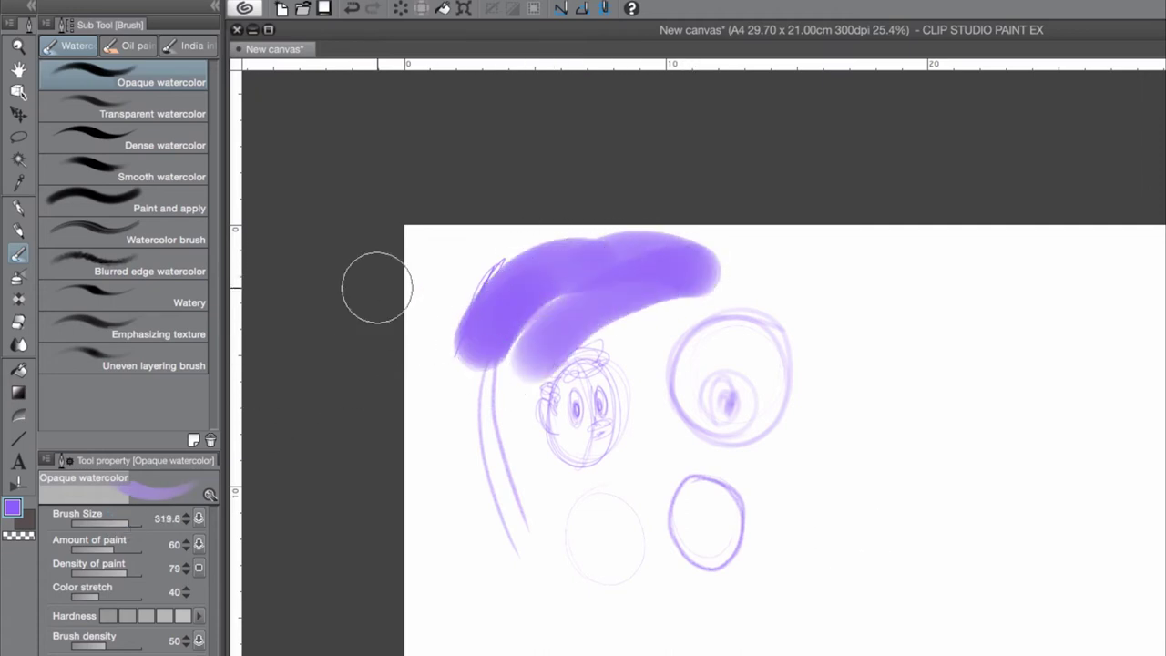
With the Transparent watercolor brush at 31.3, paint a long purple curve down the left
left_click(165, 112)
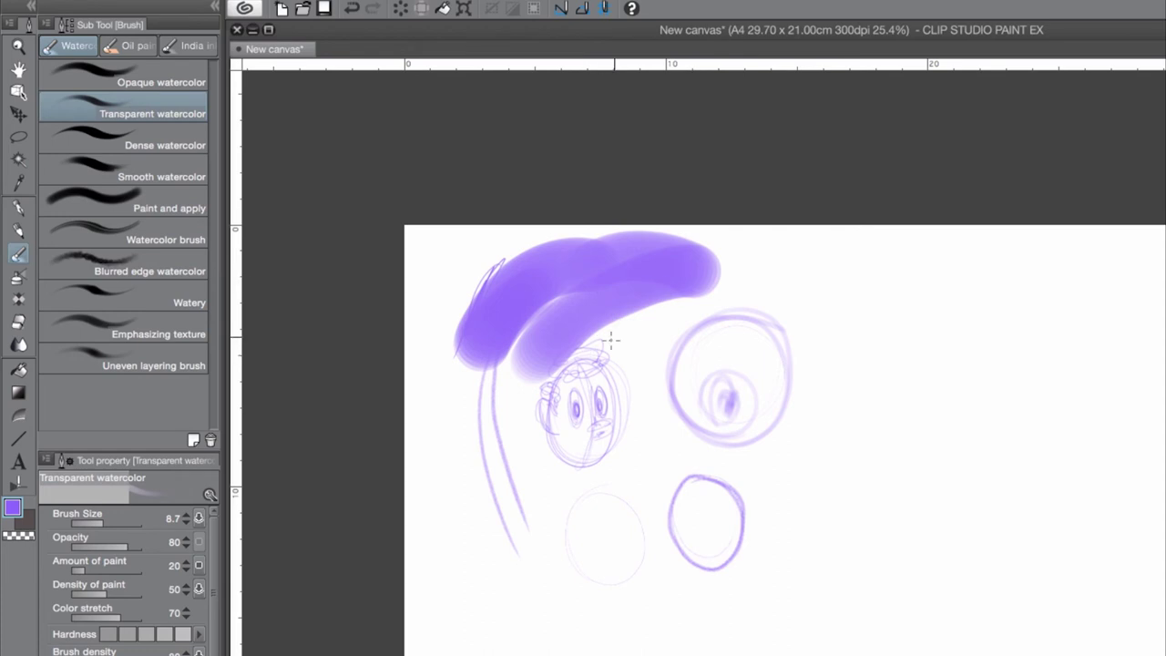
left_click_drag(665, 306, 615, 356)
left_click_drag(102, 526, 111, 523)
mouse_move(629, 311)
left_mouse_down()
mouse_move(533, 428)
mouse_move(549, 565)
left_mouse_up()
Paint purple looping strokes at the lower left with Dense watercolor, then soften them with Smooth watercolor
left_click(165, 153)
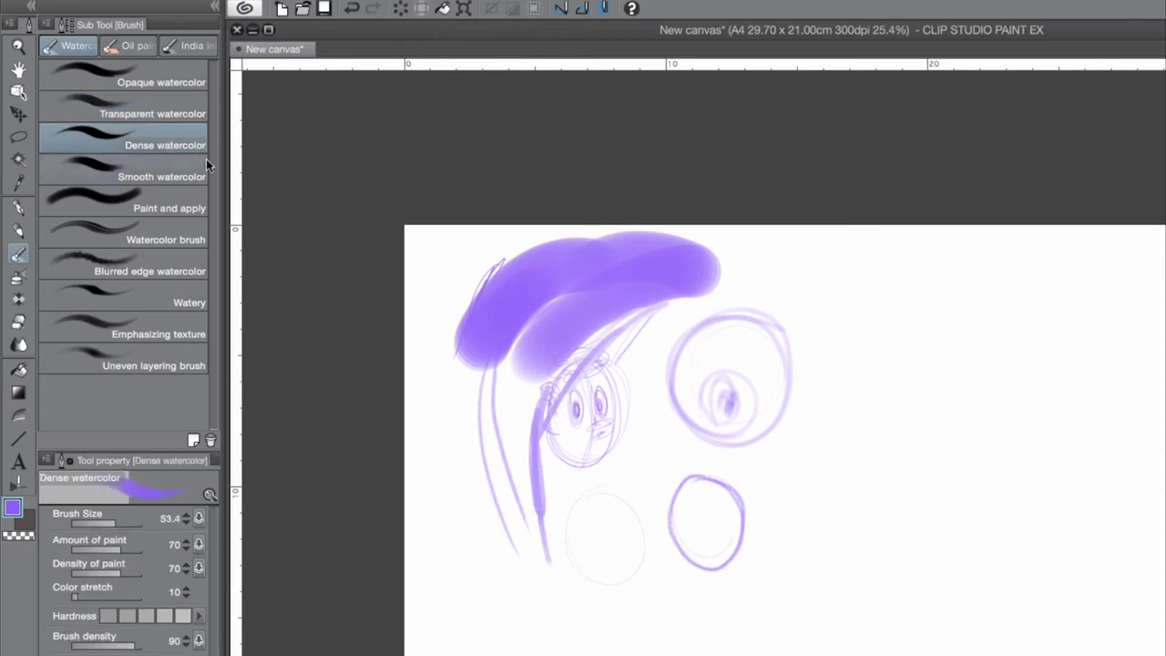
mouse_move(462, 490)
left_mouse_down()
mouse_move(446, 541)
mouse_move(495, 604)
mouse_move(476, 509)
mouse_move(515, 637)
left_mouse_up()
mouse_move(485, 456)
left_mouse_down()
mouse_move(531, 653)
mouse_move(496, 474)
mouse_move(490, 549)
mouse_move(509, 529)
left_mouse_up()
left_click(173, 173)
mouse_move(497, 478)
left_mouse_down()
mouse_move(494, 527)
mouse_move(492, 493)
left_mouse_up()
With the Watercolor brush at 120.2, layer purple, greyish-green and yellow-green strokes over the lower circle
key("period")
key("period")
key("bracketright")
key("bracketright")
key("bracketright")
mouse_move(606, 483)
left_mouse_down()
mouse_move(546, 537)
mouse_move(564, 615)
left_mouse_up()
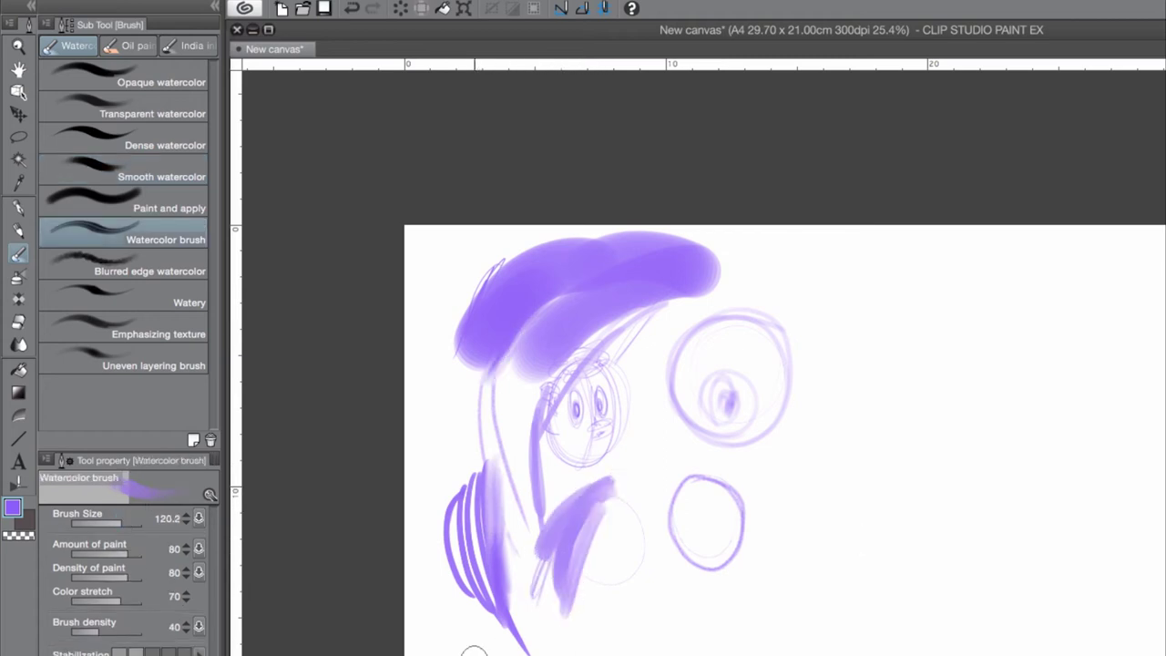
mouse_move(605, 510)
left_mouse_down()
mouse_move(559, 583)
mouse_move(604, 487)
mouse_move(542, 605)
left_mouse_up()
left_click_drag(596, 476, 563, 592)
Add yellow-green washes with Emphasizing texture at 319.6 and Uneven layering brushes at lower right
left_click(137, 333)
left_click_drag(121, 527, 147, 507)
mouse_move(774, 560)
left_mouse_down()
mouse_move(861, 497)
mouse_move(752, 549)
mouse_move(786, 559)
mouse_move(884, 495)
mouse_move(865, 524)
mouse_move(840, 486)
mouse_move(729, 554)
mouse_move(736, 568)
mouse_move(852, 520)
mouse_move(880, 495)
mouse_move(749, 621)
left_mouse_up()
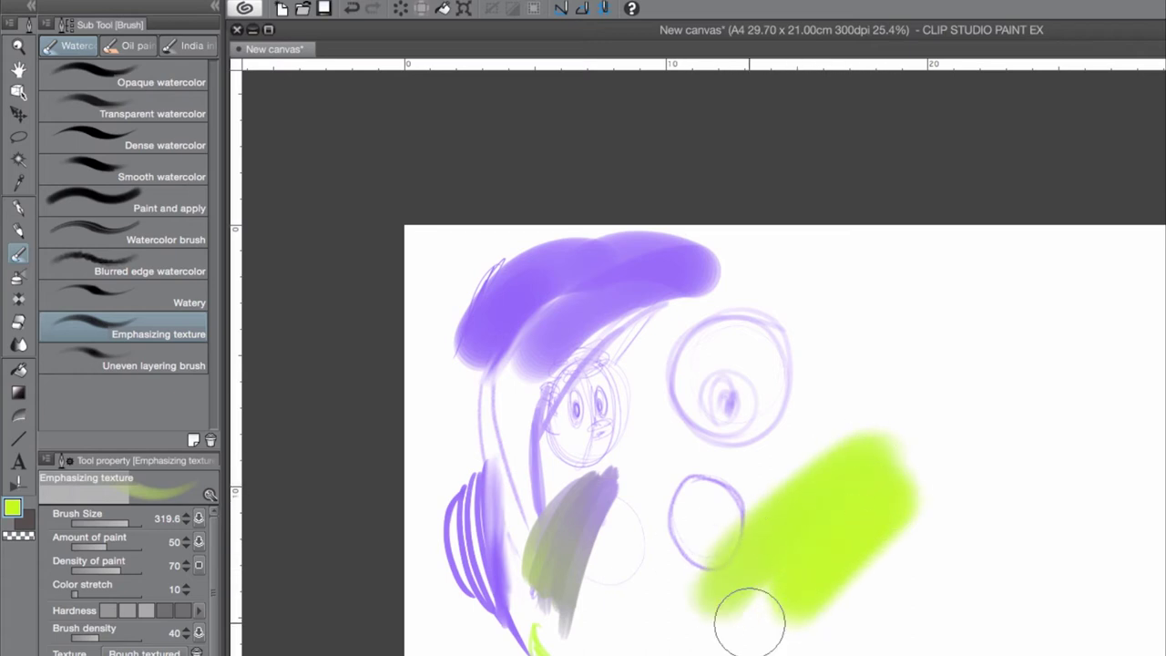
left_click(172, 361)
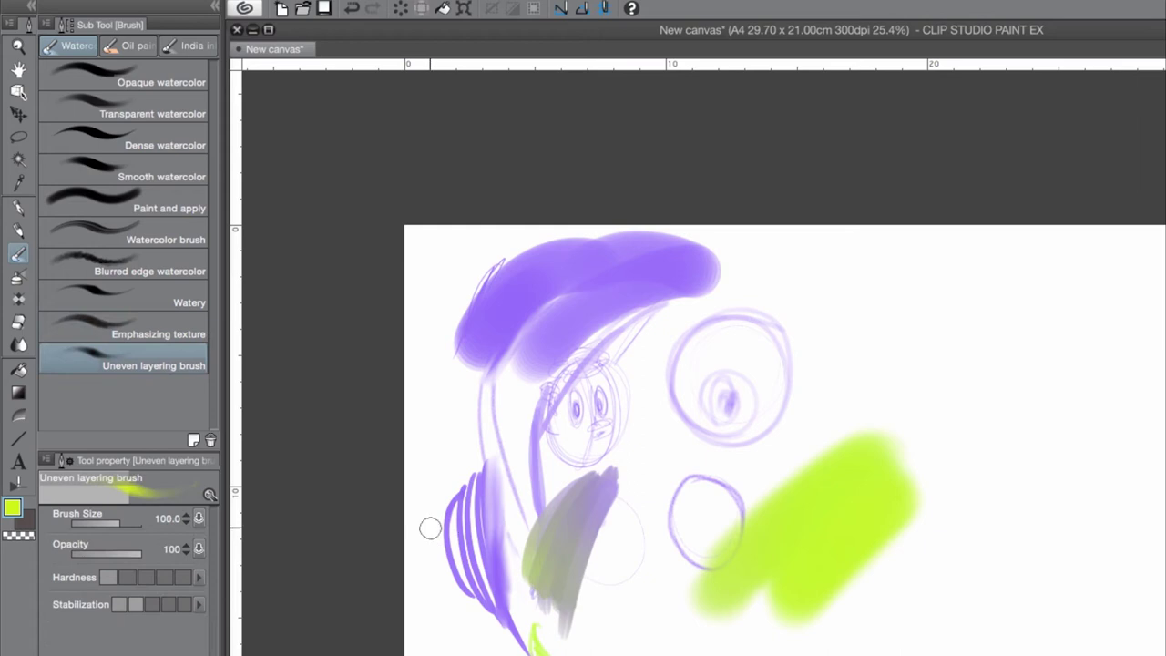
mouse_move(678, 651)
left_mouse_down()
mouse_move(707, 604)
mouse_move(646, 632)
mouse_move(697, 489)
mouse_move(700, 552)
mouse_move(701, 527)
mouse_move(689, 533)
mouse_move(707, 516)
mouse_move(695, 520)
left_mouse_up()
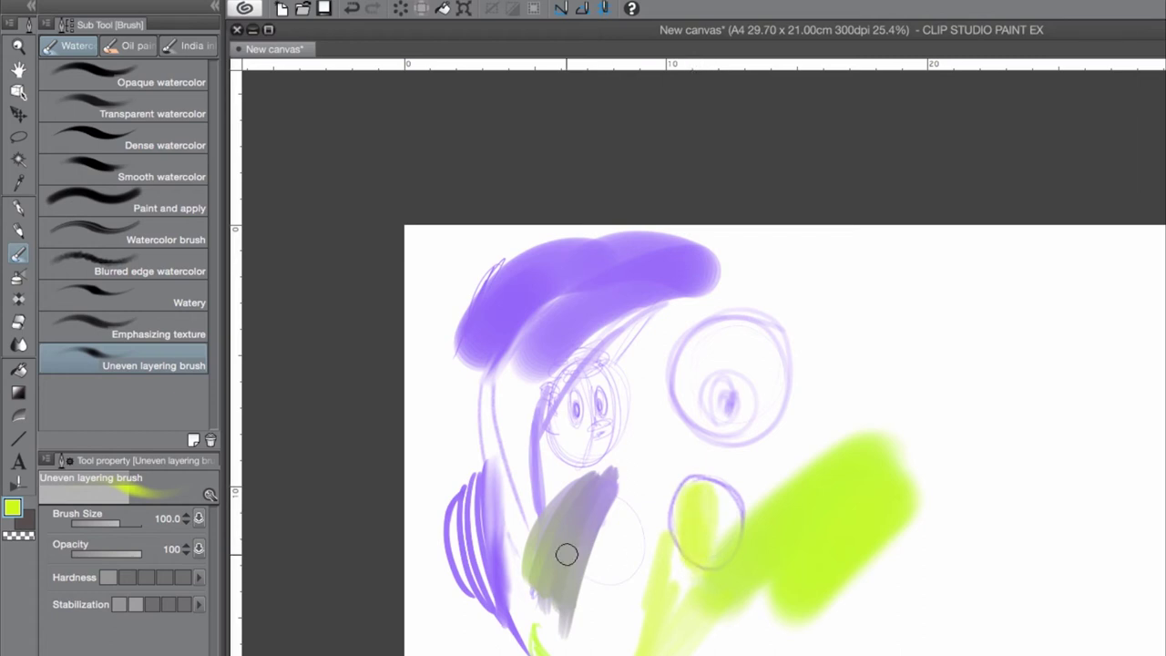
left_click(138, 45)
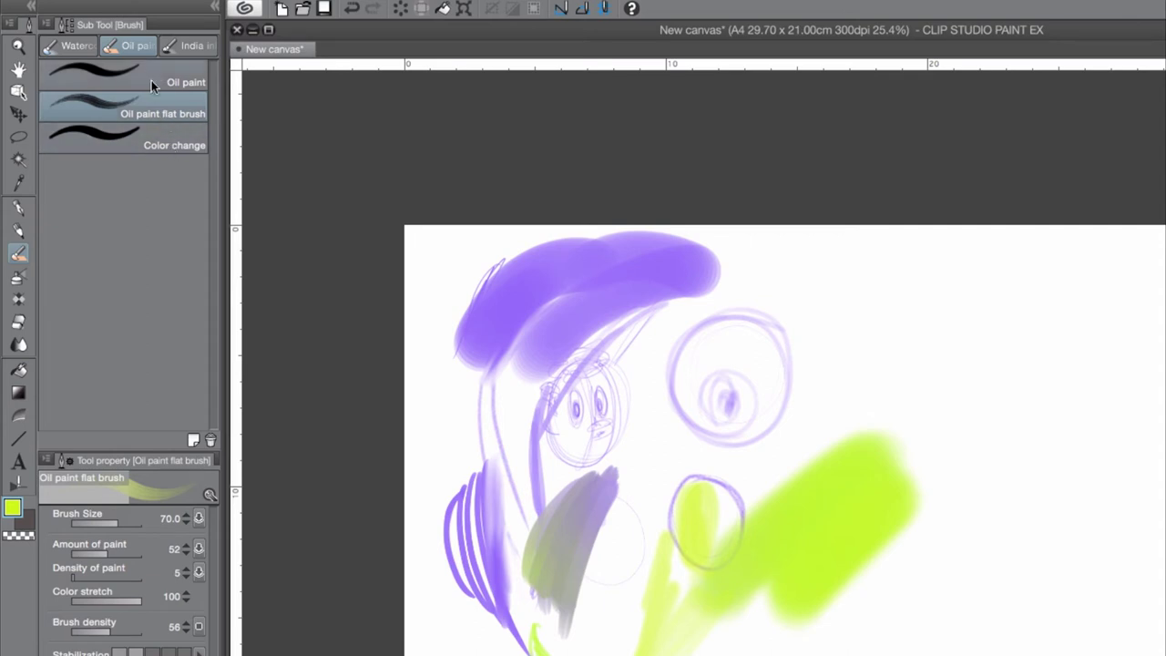
With the Oil paint brush at 106.3, build a pale green patch with an olive stroke at upper right
left_click(183, 81)
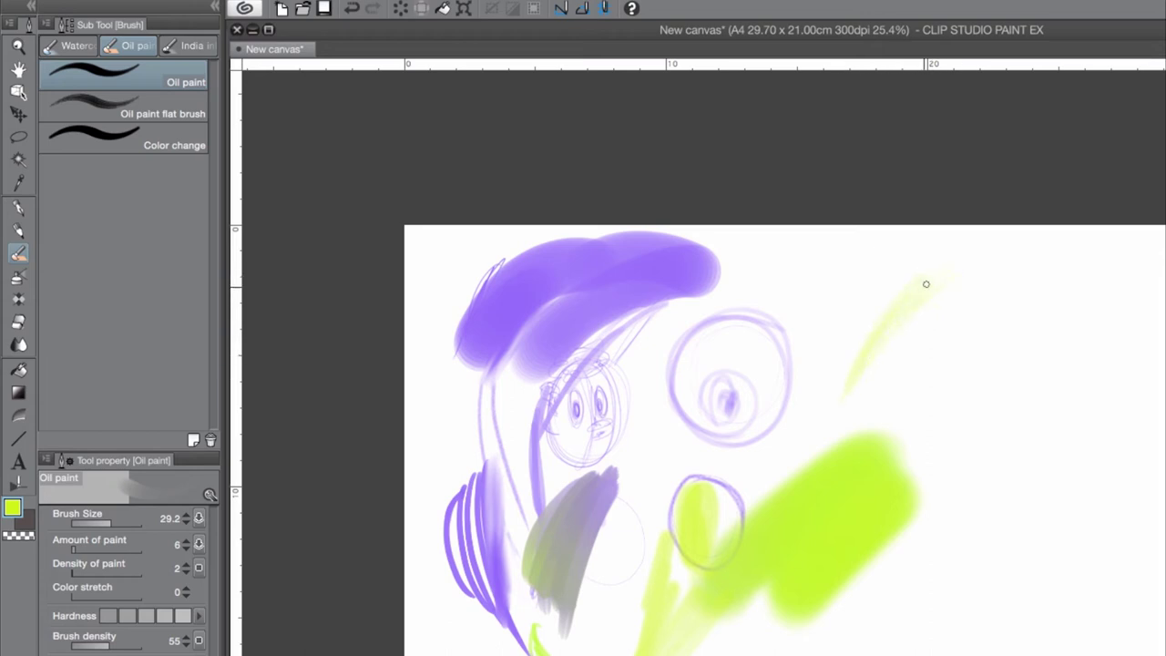
left_click_drag(112, 520, 130, 516)
mouse_move(874, 294)
left_mouse_down()
mouse_move(840, 358)
mouse_move(839, 326)
mouse_move(867, 273)
mouse_move(837, 368)
mouse_move(867, 264)
mouse_move(851, 306)
left_mouse_up()
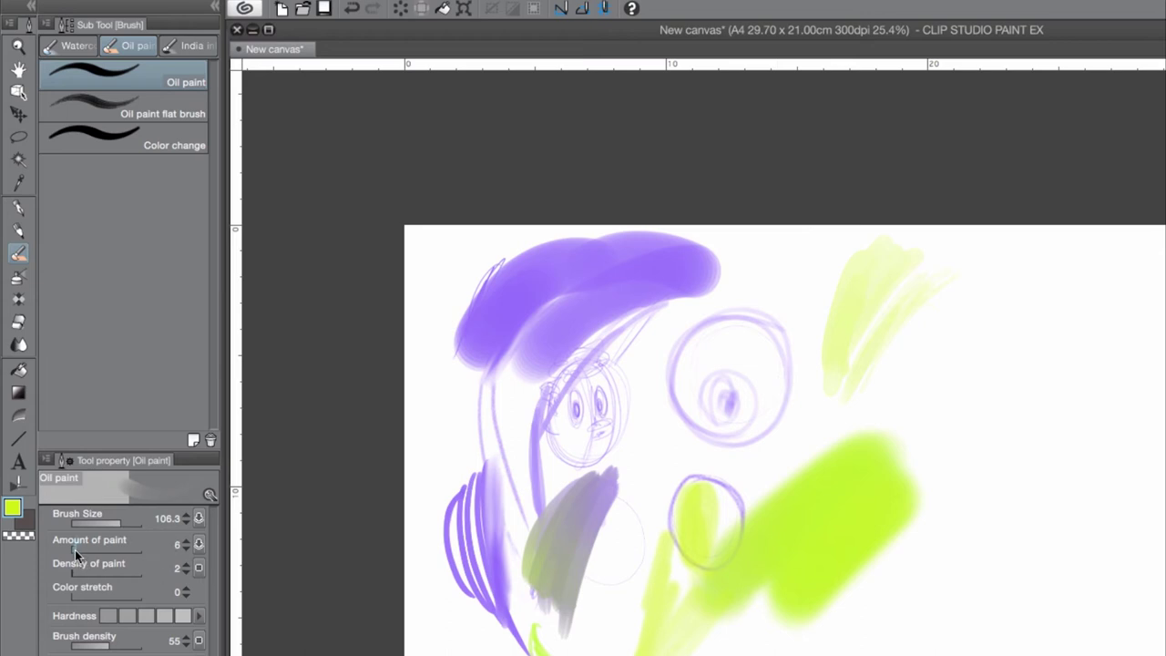
mouse_move(74, 550)
left_mouse_down()
mouse_move(105, 550)
mouse_move(79, 552)
left_mouse_up()
mouse_move(872, 339)
left_mouse_down()
mouse_move(847, 393)
mouse_move(865, 376)
mouse_move(855, 376)
mouse_move(856, 406)
mouse_move(936, 315)
mouse_move(875, 415)
left_mouse_up()
left_click_drag(953, 318, 861, 424)
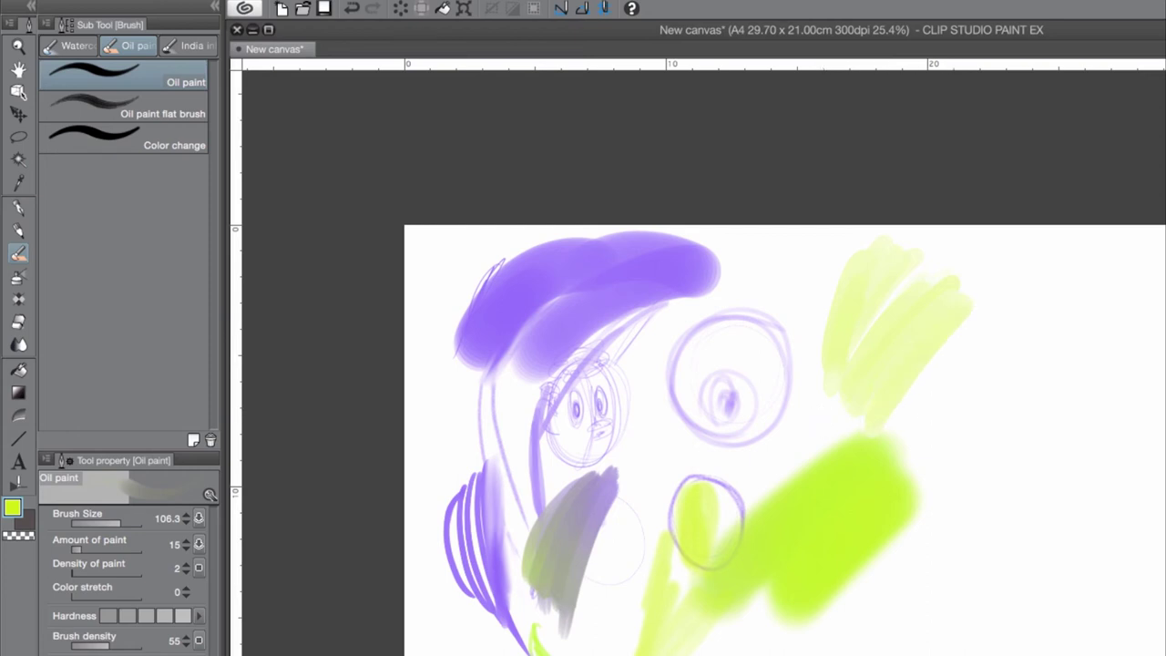
mouse_move(911, 319)
left_mouse_down()
mouse_move(858, 373)
mouse_move(918, 295)
mouse_move(872, 354)
mouse_move(886, 329)
left_mouse_up()
mouse_move(914, 316)
left_mouse_down()
mouse_move(850, 384)
mouse_move(950, 296)
mouse_move(885, 375)
mouse_move(877, 403)
mouse_move(890, 401)
mouse_move(887, 414)
mouse_move(848, 390)
left_mouse_up()
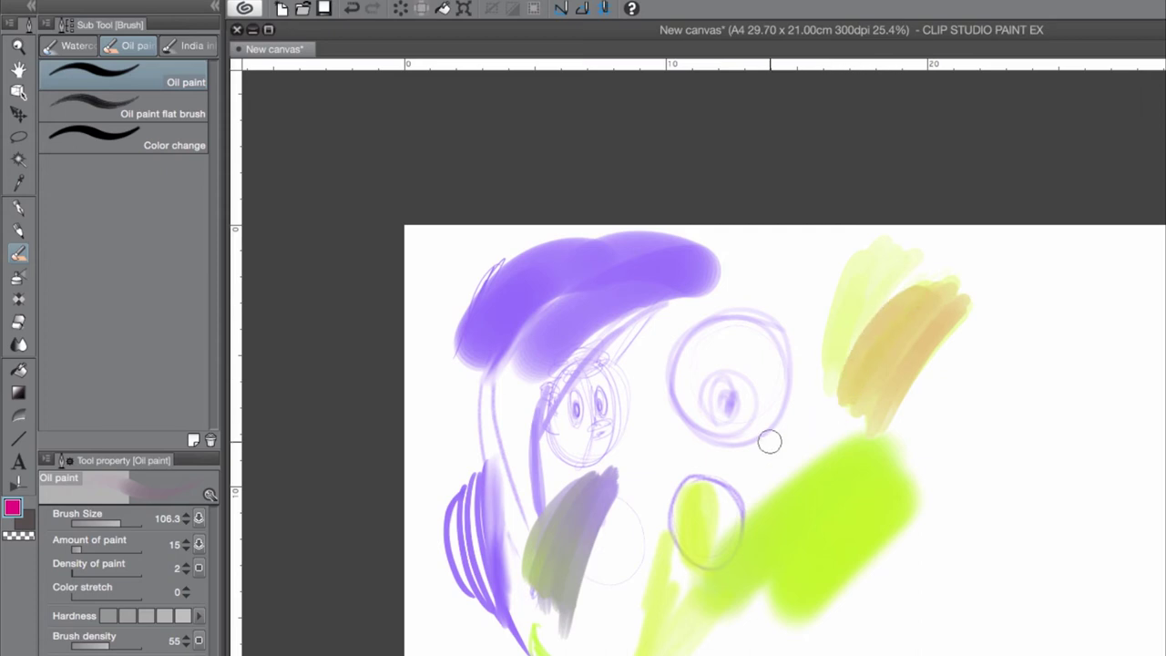
Raise amount of paint to 69 and colour stretch to 47, then brush a pink band toward the lower circle
left_click_drag(78, 546, 124, 553)
mouse_move(916, 278)
left_mouse_down()
mouse_move(849, 325)
mouse_move(831, 361)
mouse_move(917, 276)
mouse_move(819, 390)
left_mouse_up()
mouse_move(882, 312)
left_mouse_down()
mouse_move(840, 365)
mouse_move(843, 401)
left_mouse_up()
mouse_move(905, 278)
left_mouse_down()
mouse_move(831, 409)
mouse_move(852, 421)
left_mouse_up()
left_click_drag(910, 307, 861, 418)
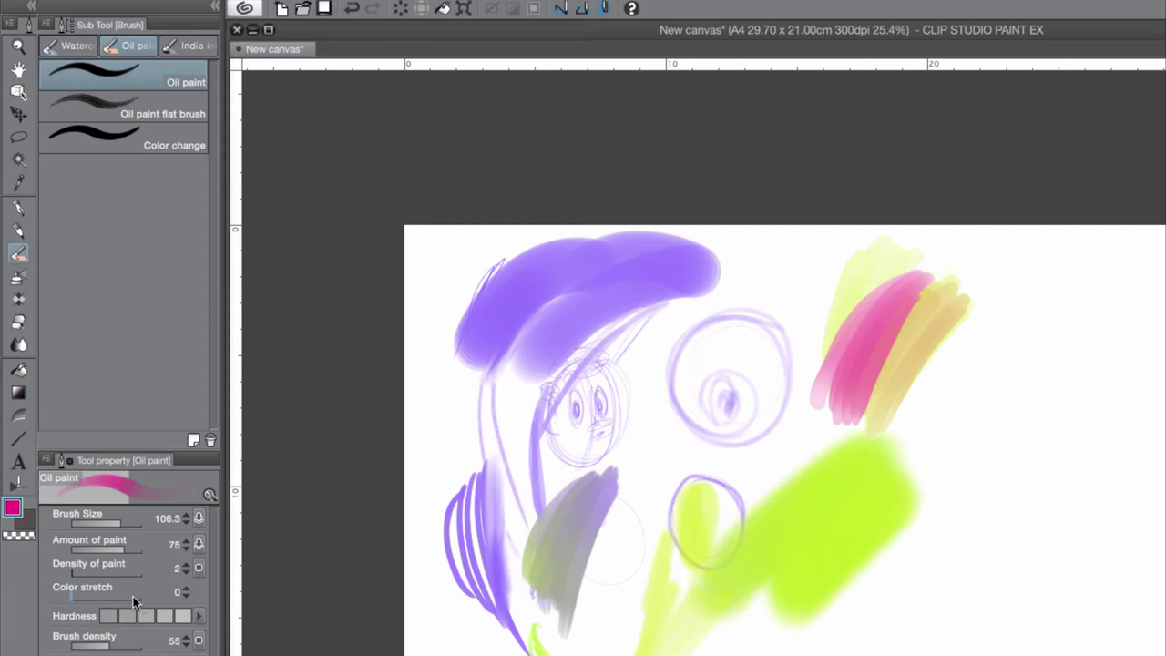
left_click_drag(78, 594, 107, 597)
mouse_move(794, 384)
left_mouse_down()
mouse_move(707, 452)
mouse_move(707, 476)
mouse_move(790, 376)
mouse_move(799, 404)
mouse_move(822, 406)
mouse_move(769, 457)
mouse_move(774, 468)
mouse_move(832, 442)
mouse_move(815, 440)
mouse_move(729, 547)
left_mouse_up()
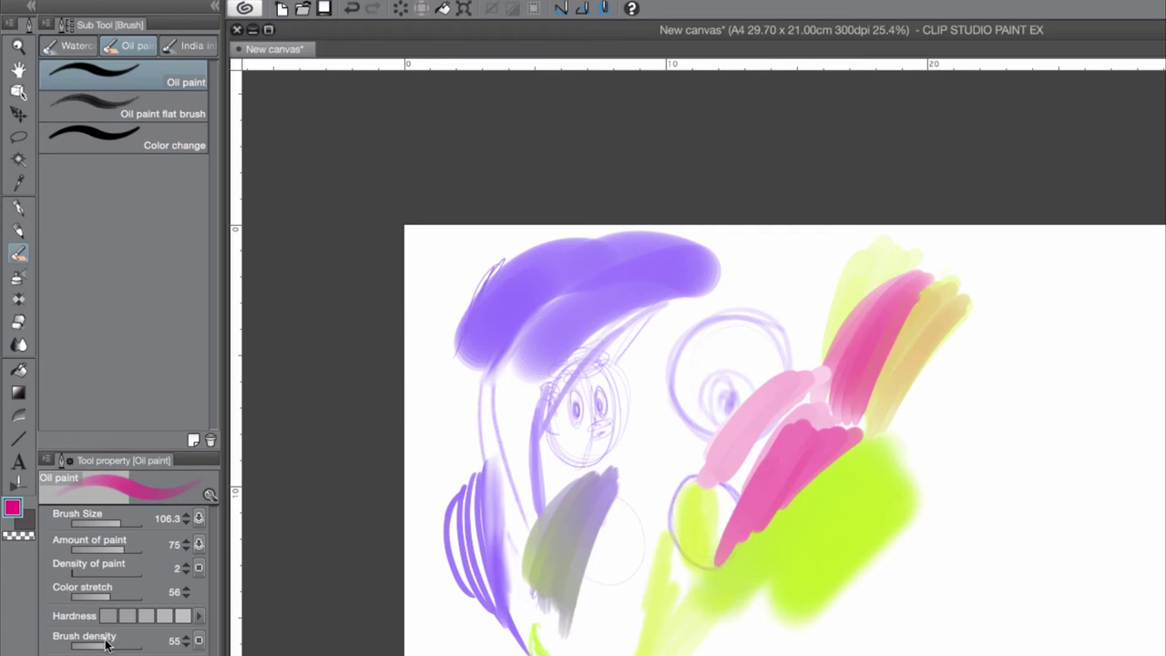
Lower density to 30 and reduce paint, then paint a pale pink streak at the right with the flat oil brush
left_click_drag(102, 645, 91, 645)
left_click(105, 594)
left_click_drag(117, 549, 111, 551)
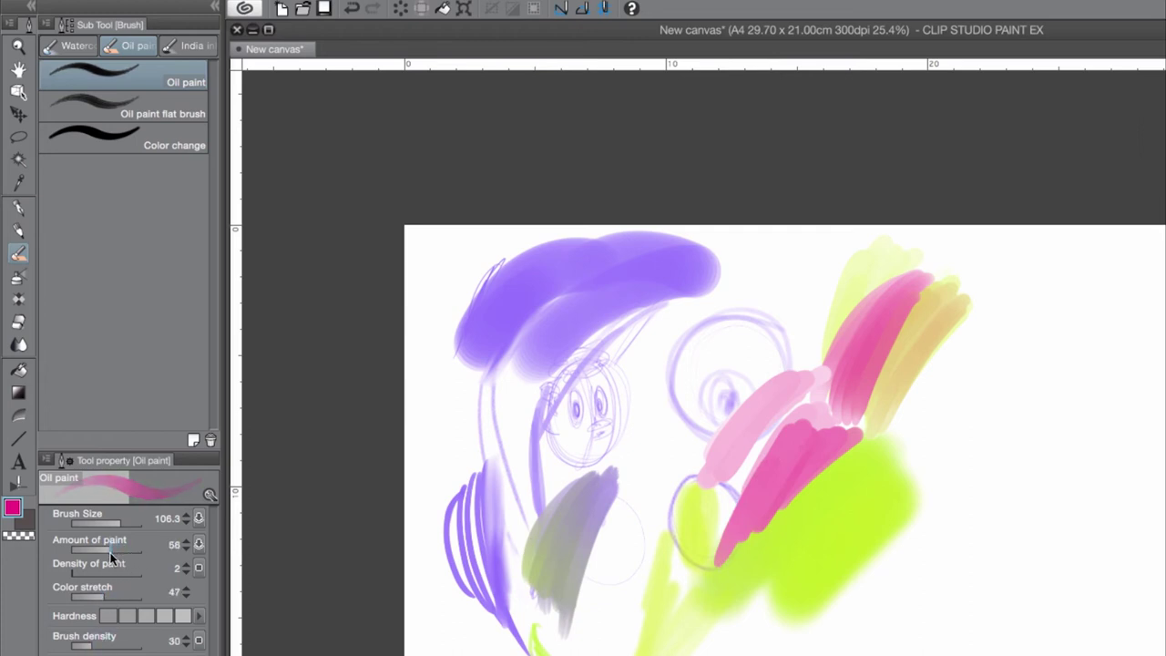
left_click(179, 116)
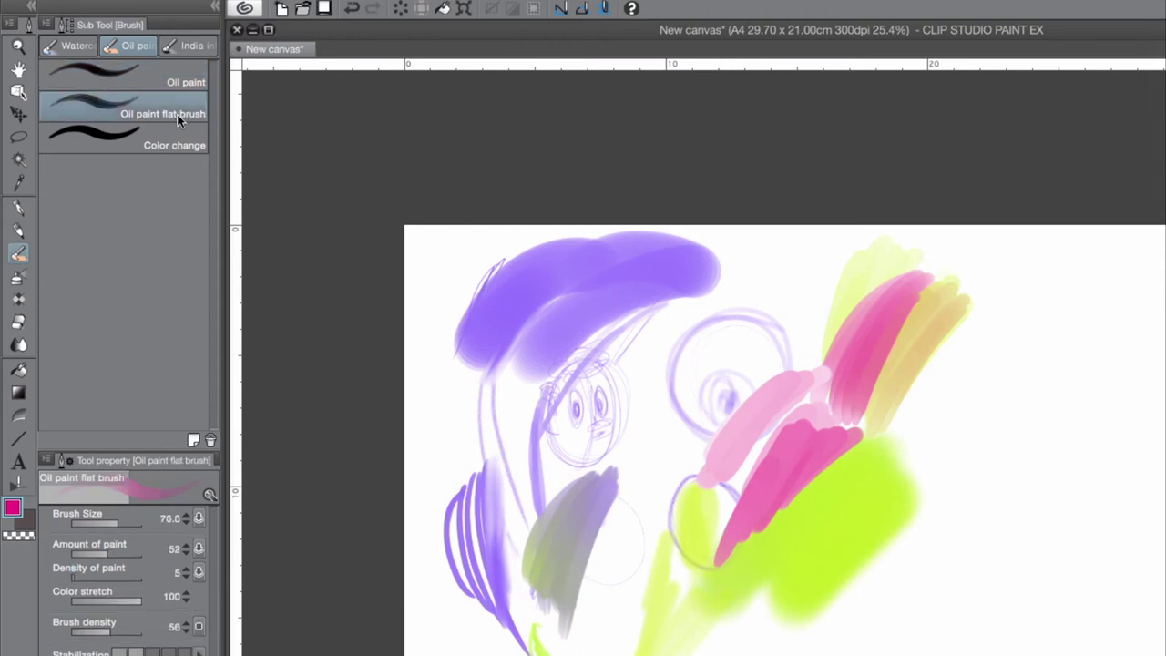
mouse_move(1018, 402)
left_mouse_down()
mouse_move(945, 465)
mouse_move(952, 473)
mouse_move(981, 422)
mouse_move(936, 485)
mouse_move(984, 432)
mouse_move(936, 523)
mouse_move(1012, 411)
mouse_move(912, 539)
mouse_move(895, 575)
left_mouse_up()
Add a dark-pink Color change stroke over the green, a faint pink stroke near the grey blob, and switch colour to light blue
left_click(166, 142)
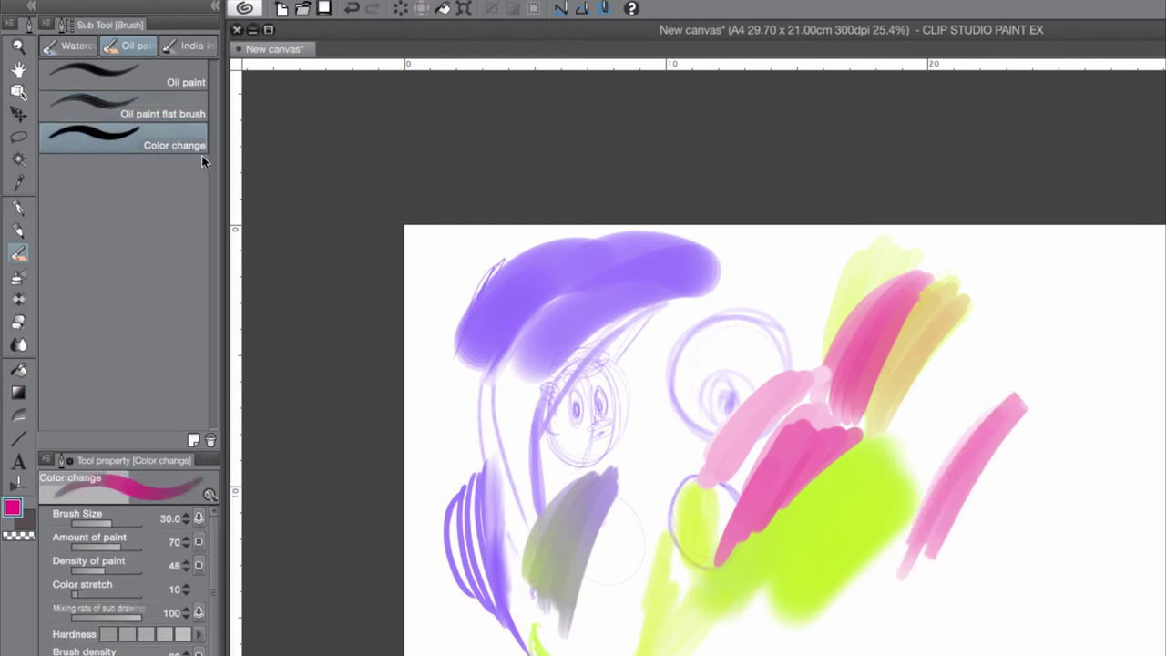
mouse_move(914, 477)
left_mouse_down()
mouse_move(849, 551)
mouse_move(876, 428)
mouse_move(842, 496)
mouse_move(876, 396)
mouse_move(788, 574)
mouse_move(832, 426)
mouse_move(719, 592)
mouse_move(747, 537)
mouse_move(697, 596)
left_mouse_up()
left_click(142, 108)
mouse_move(643, 521)
left_mouse_down()
mouse_move(603, 573)
mouse_move(616, 527)
mouse_move(612, 558)
mouse_move(604, 526)
mouse_move(620, 516)
mouse_move(575, 585)
mouse_move(599, 539)
mouse_move(574, 637)
left_mouse_up()
key("x")
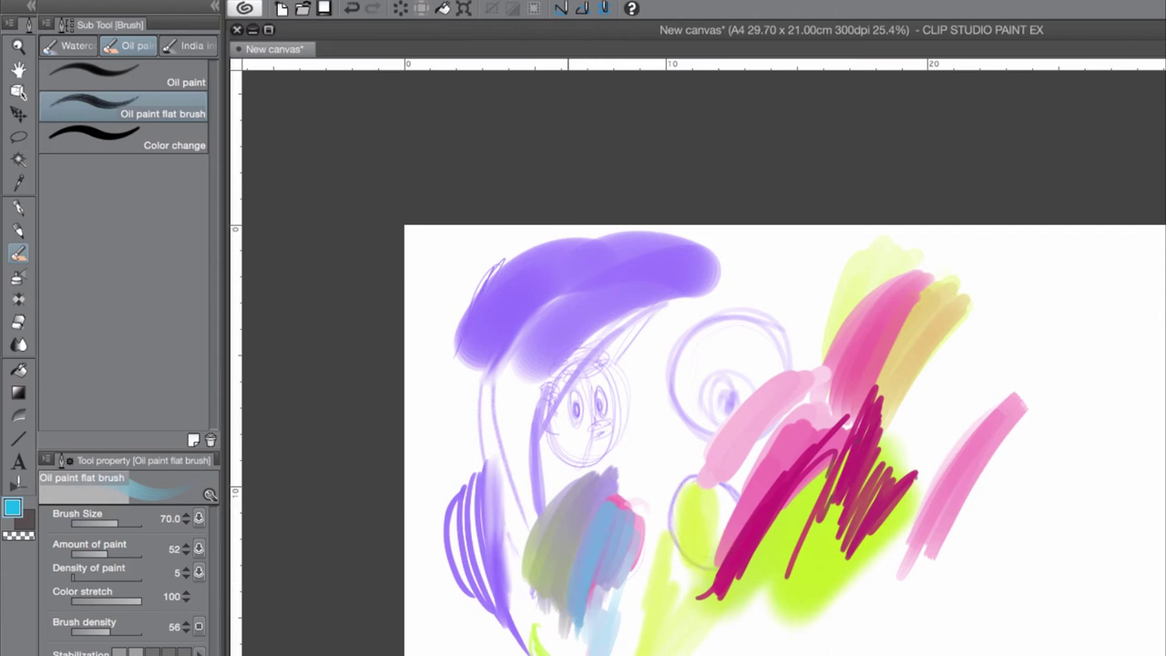
left_click(20, 279)
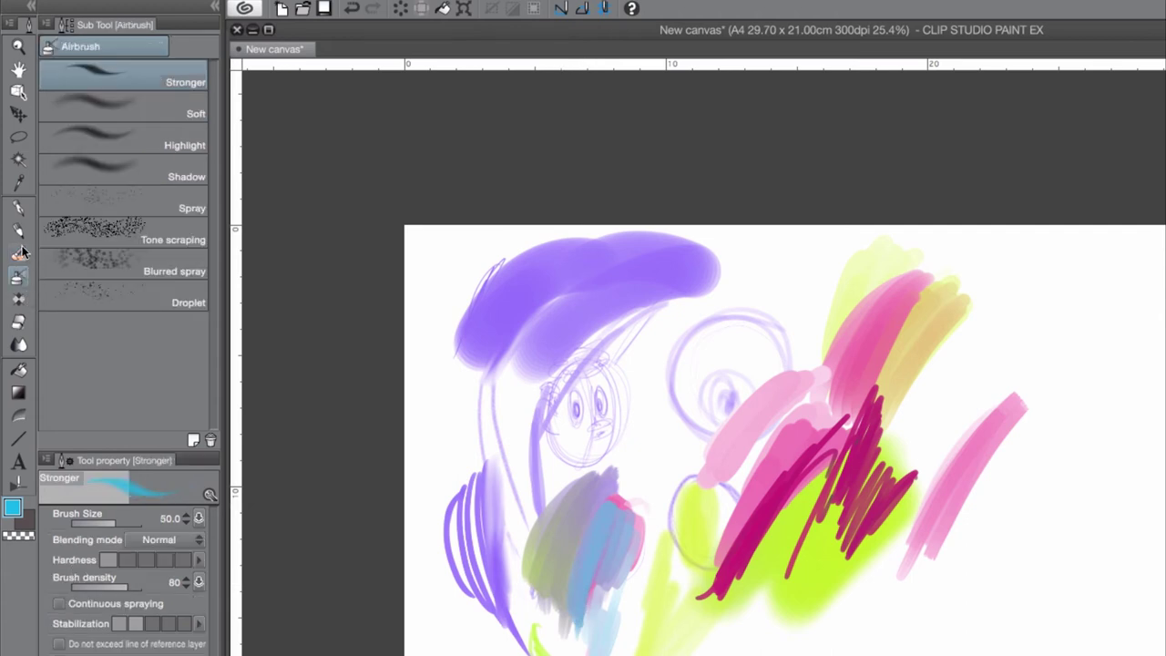
Draw light-blue India ink strokes above the swirl circle and beside the yellow-green patch, then zoom back out
left_click(18, 253)
left_click(195, 48)
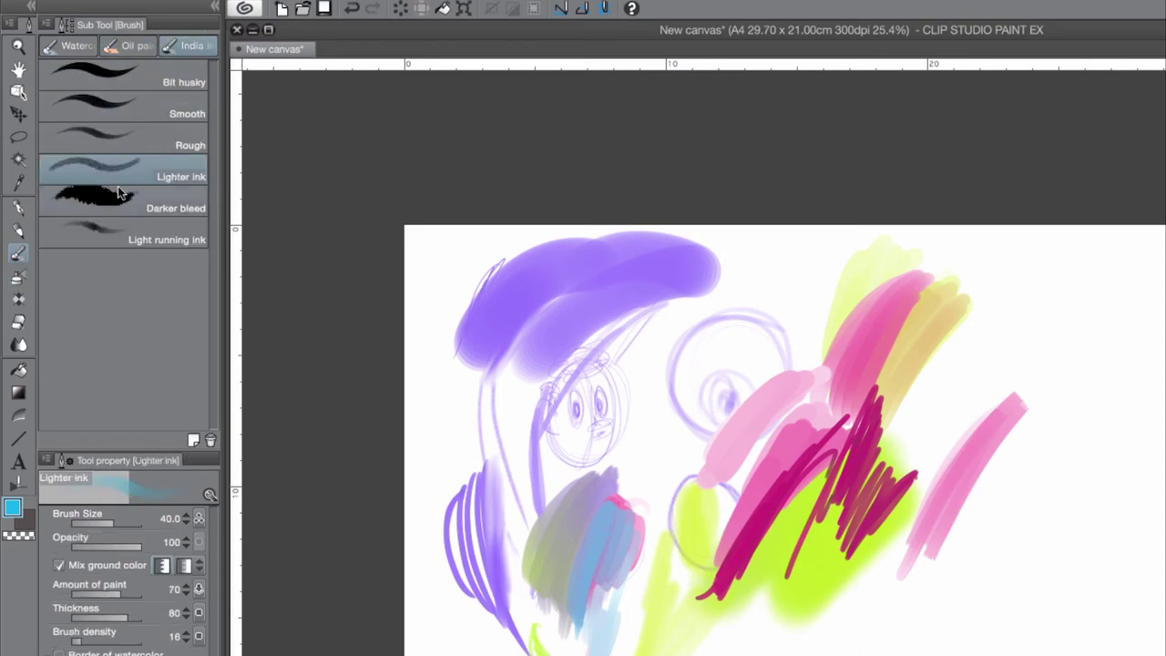
mouse_move(760, 314)
left_mouse_down()
mouse_move(797, 271)
mouse_move(768, 295)
mouse_move(782, 263)
mouse_move(723, 375)
left_mouse_up()
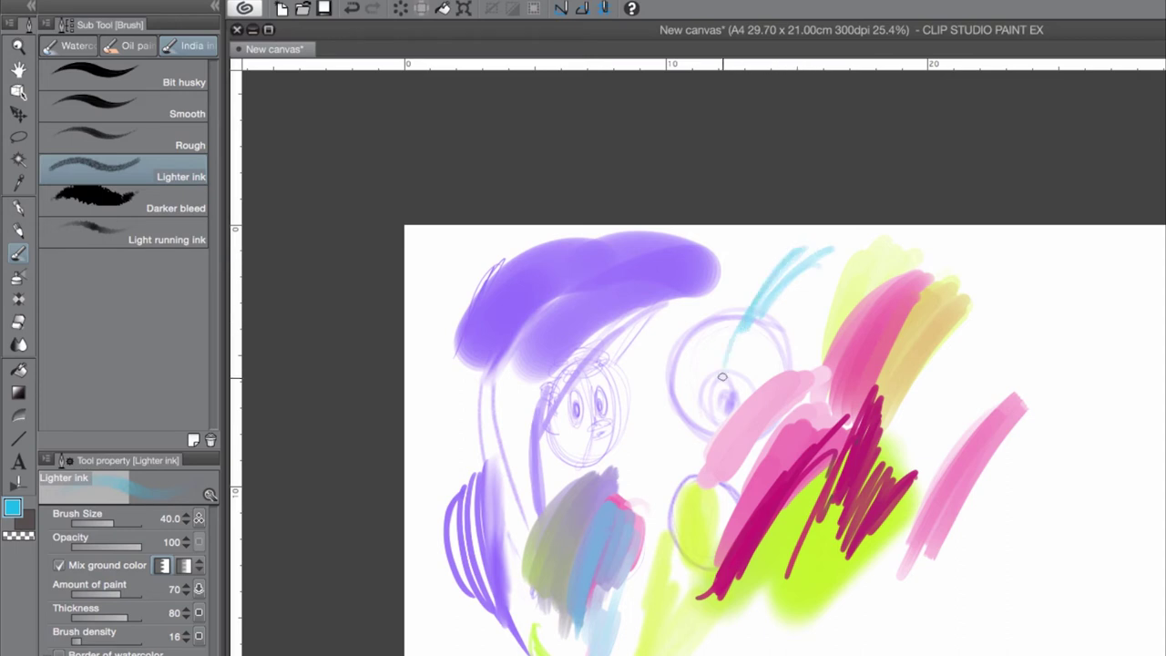
scroll(717, 415, "up", 8)
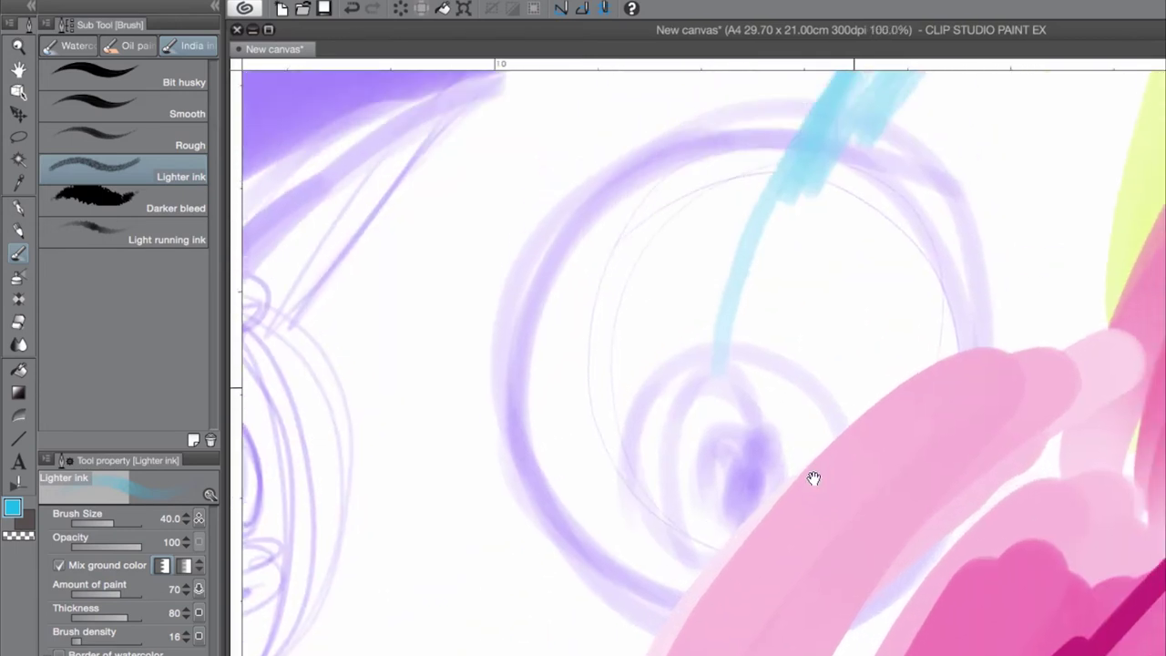
left_click_drag(814, 476, 721, 640)
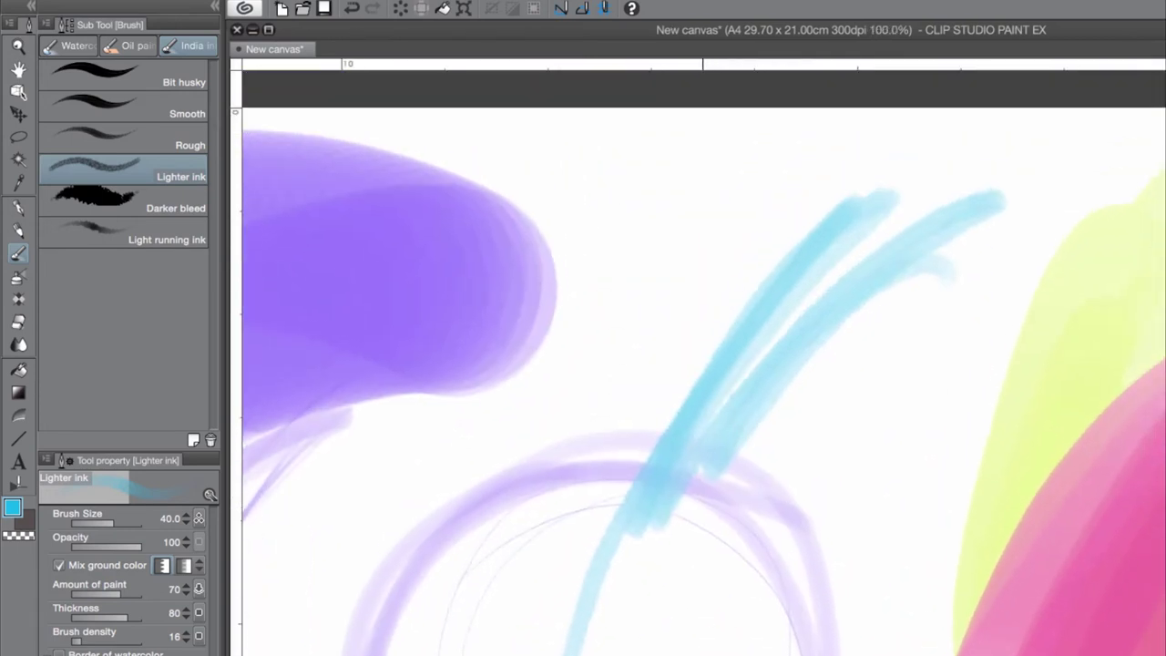
mouse_move(930, 389)
left_mouse_down()
mouse_move(876, 392)
mouse_move(889, 411)
mouse_move(835, 481)
mouse_move(888, 422)
mouse_move(950, 388)
mouse_move(912, 439)
mouse_move(890, 601)
mouse_move(902, 632)
mouse_move(910, 562)
mouse_move(921, 598)
mouse_move(960, 483)
mouse_move(938, 642)
left_mouse_up()
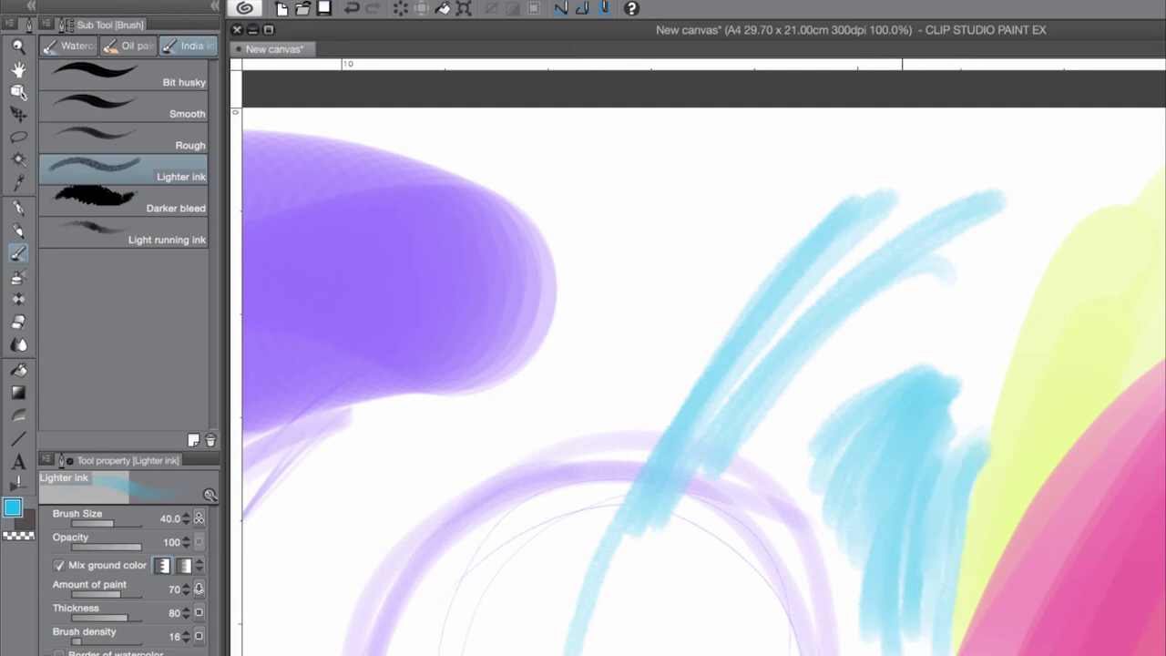
key("ctrl+minus")
key("ctrl+minus")
key("ctrl+minus")
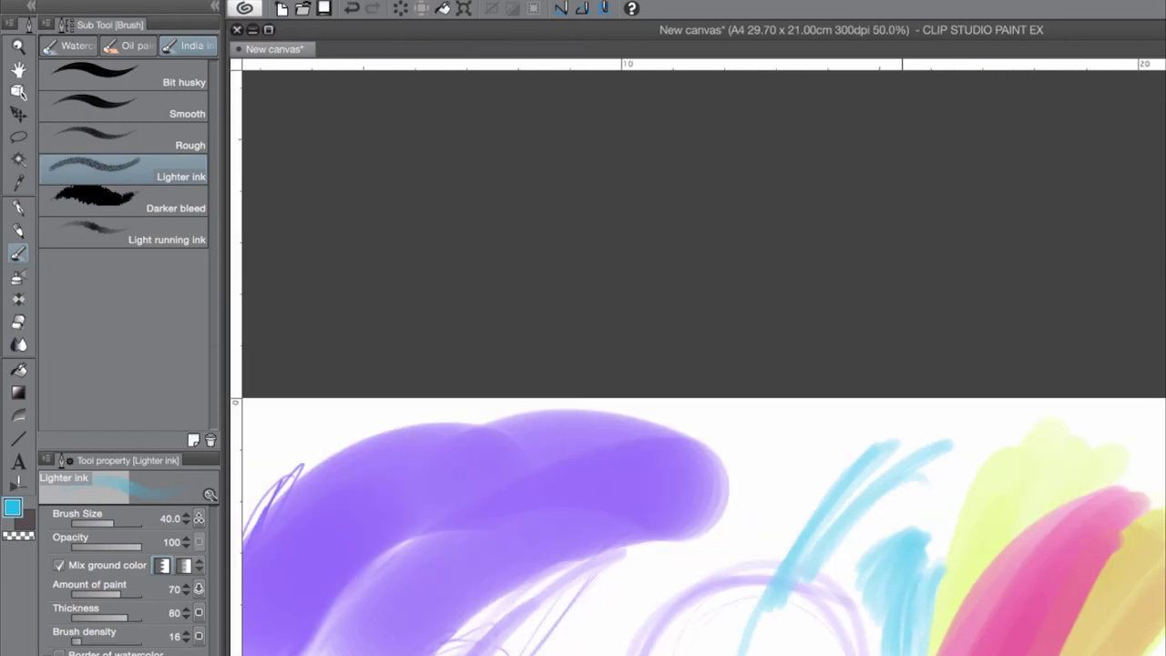
scroll(708, 418, "down", 5)
scroll(709, 417, "right", 1)
Spray a cyan Shadow airbrush stroke beside the face and pale cyan Blurred spray at the lower left
left_click(18, 278)
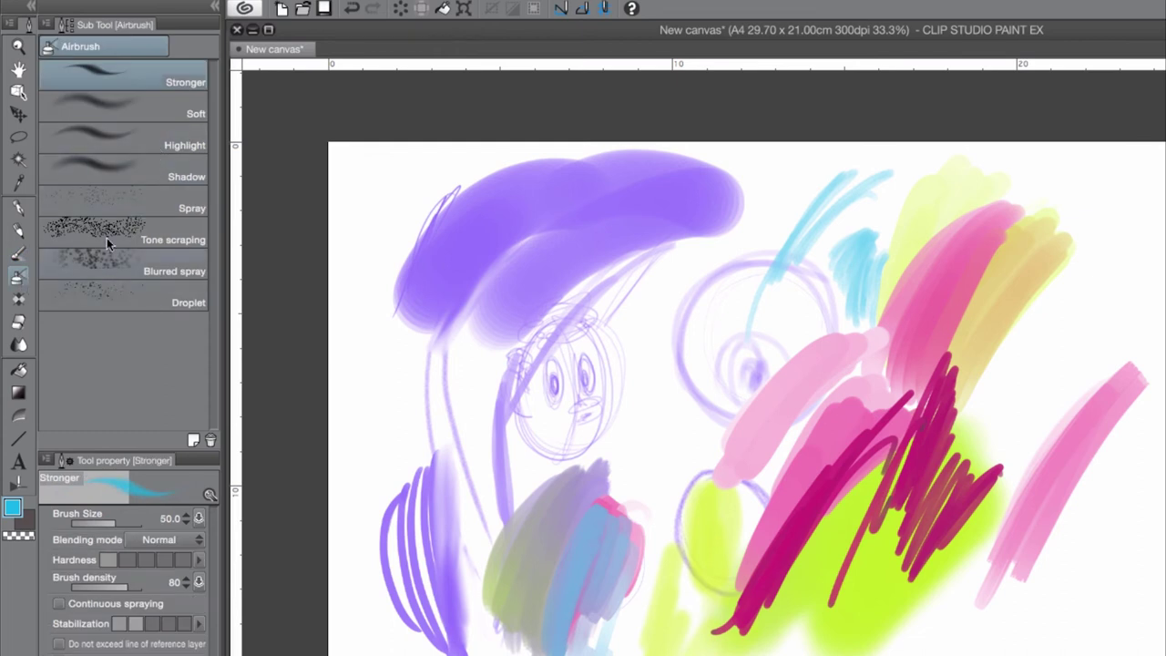
left_click(133, 166)
mouse_move(623, 345)
left_mouse_down()
mouse_move(642, 320)
mouse_move(614, 389)
left_mouse_up()
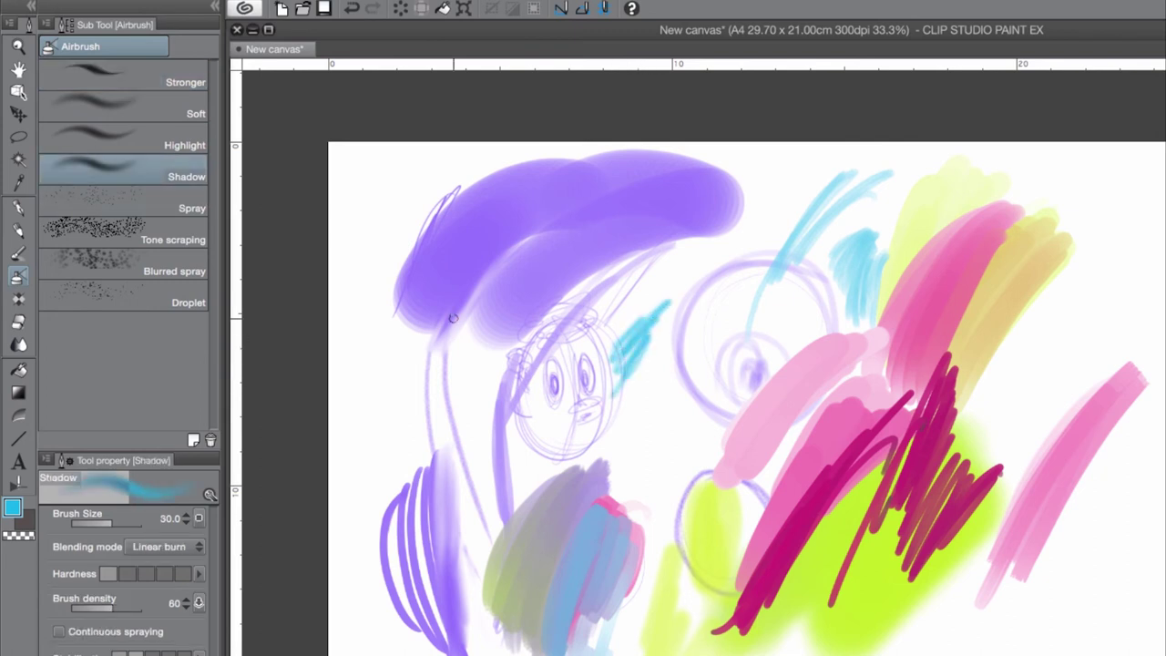
left_click(157, 262)
mouse_move(364, 619)
left_mouse_down()
mouse_move(359, 551)
mouse_move(391, 442)
mouse_move(383, 651)
left_mouse_up()
Spatter cyan droplets along the bottom edge with the Droplet airbrush, building a dense cluster
left_click(135, 306)
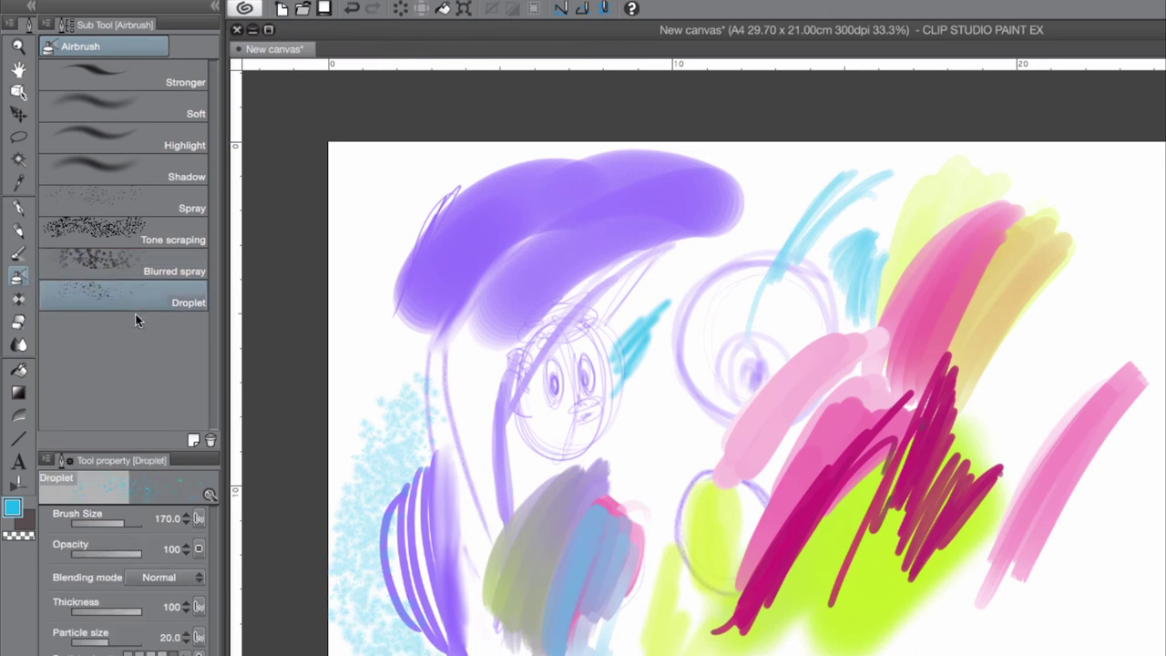
mouse_move(1118, 572)
left_mouse_down()
mouse_move(1149, 595)
mouse_move(958, 627)
left_mouse_up()
mouse_move(816, 633)
left_mouse_down()
mouse_move(884, 637)
mouse_move(898, 624)
mouse_move(814, 648)
mouse_move(742, 636)
mouse_move(906, 617)
mouse_move(824, 652)
mouse_move(752, 655)
left_mouse_up()
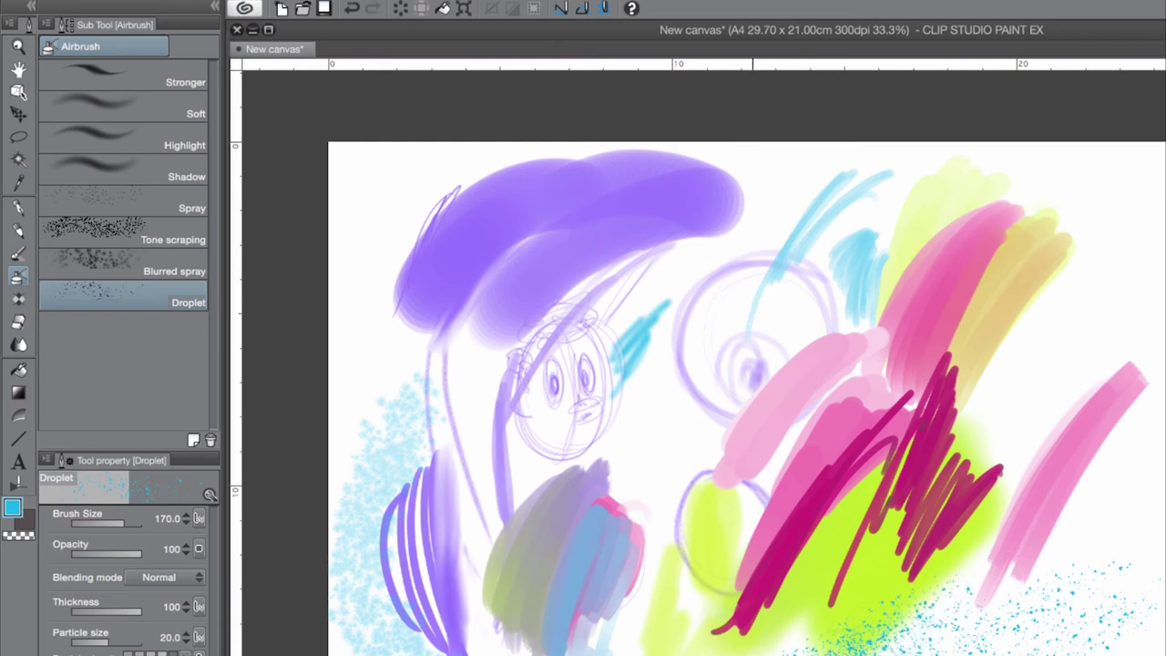
mouse_move(846, 648)
left_mouse_down()
mouse_move(846, 620)
mouse_move(833, 637)
left_mouse_up()
Draw cyan Horizontal striped cloud bands across the right side of the painting
left_click(18, 299)
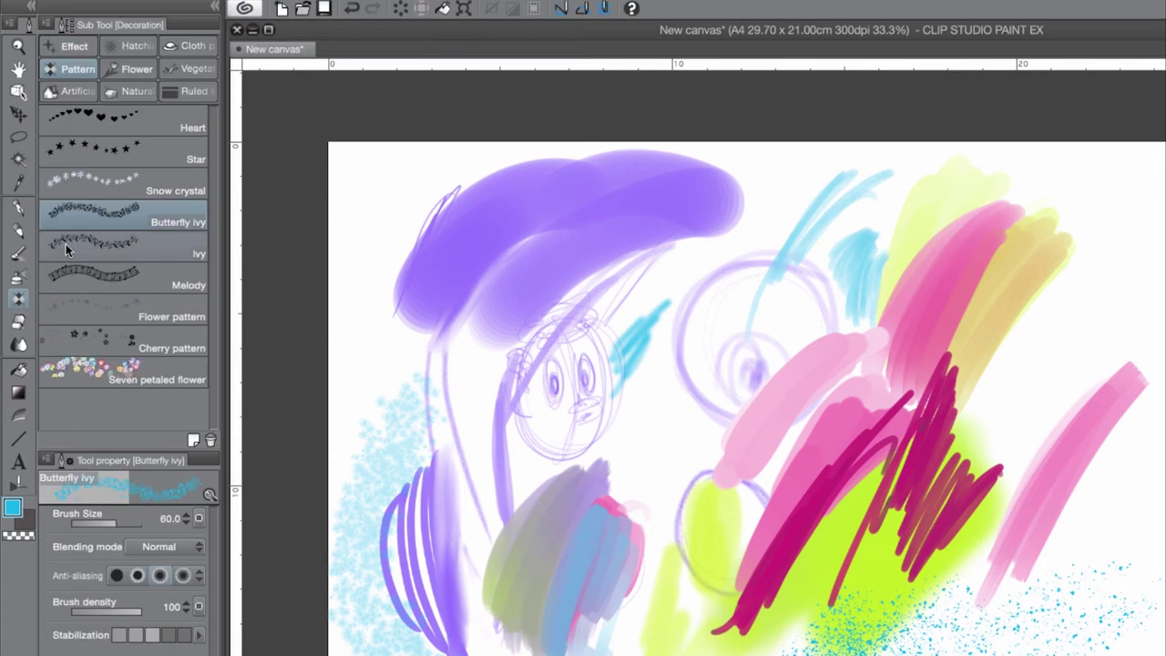
left_click(135, 69)
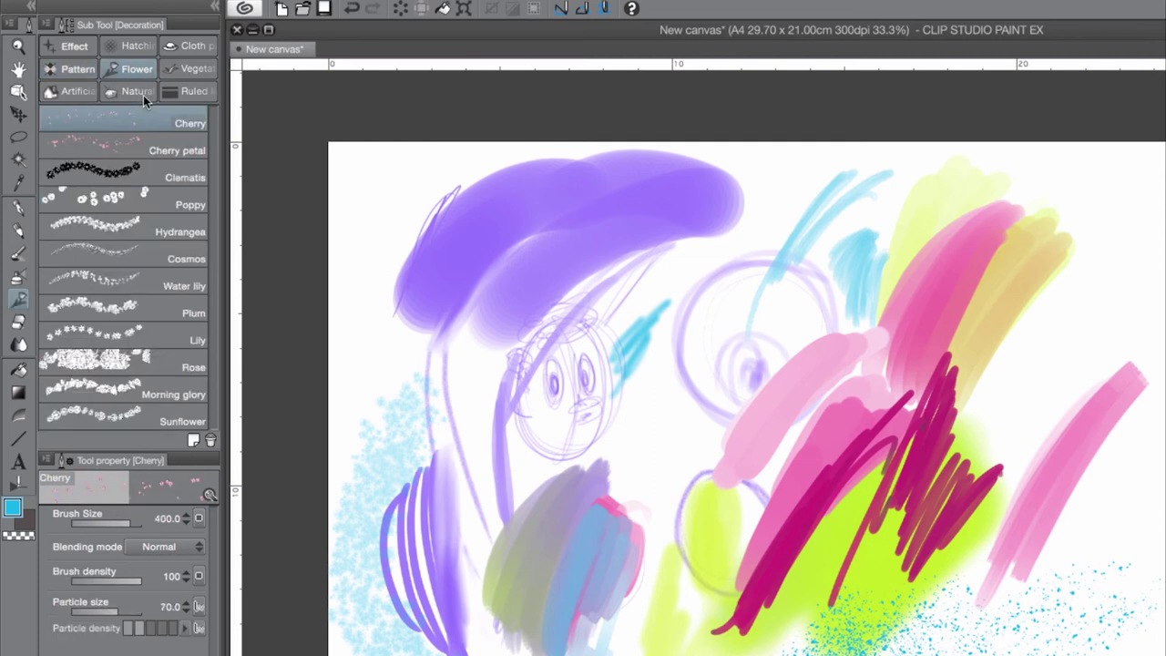
left_click(136, 91)
left_click(168, 223)
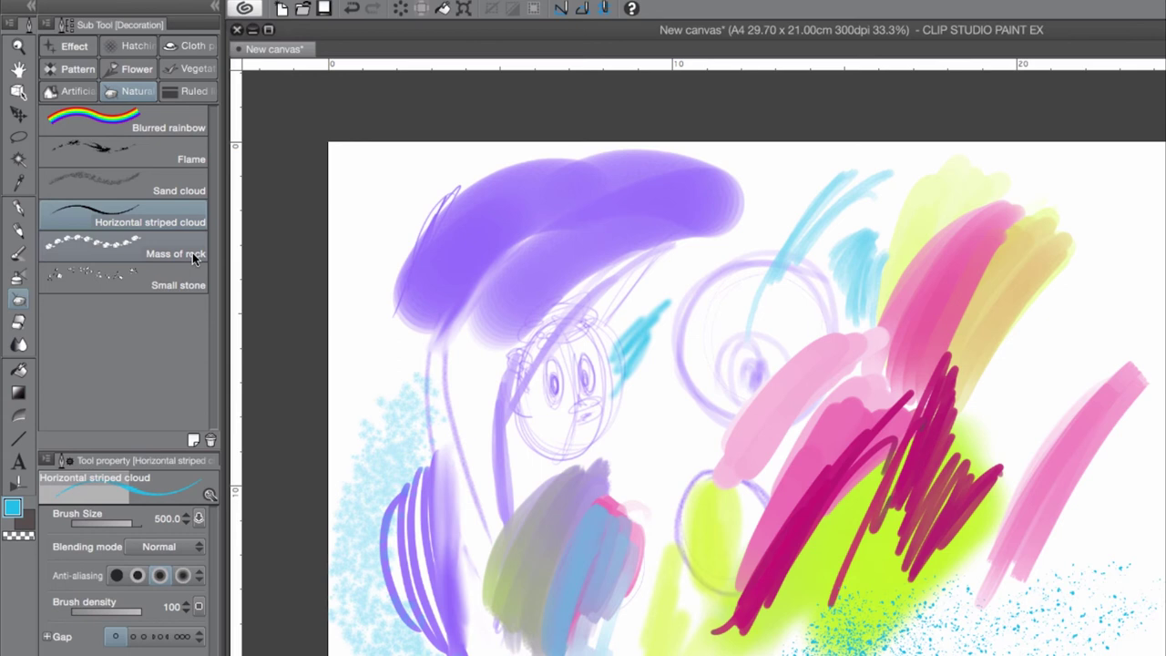
mouse_move(1161, 281)
left_mouse_down()
mouse_move(1066, 300)
mouse_move(765, 428)
left_mouse_up()
left_click_drag(763, 489, 1111, 488)
left_click_drag(966, 637, 1139, 641)
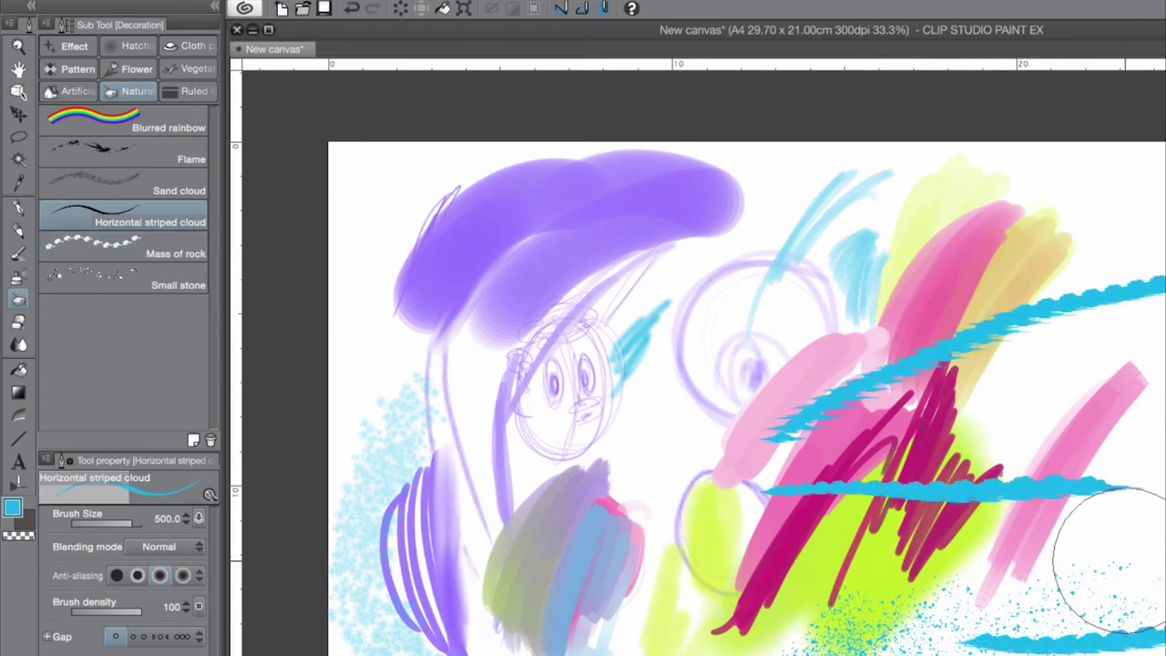
Draw a Flame decoration trail across the face sketch toward the swirl
left_click(137, 155)
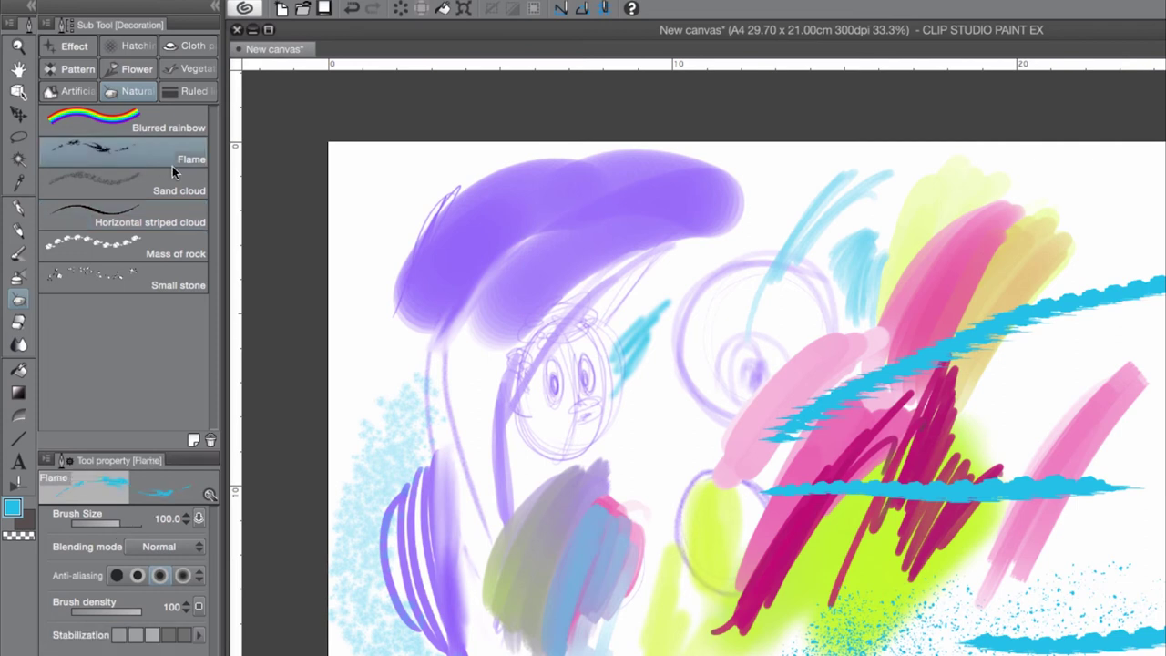
mouse_move(354, 419)
left_mouse_down()
mouse_move(471, 377)
mouse_move(729, 373)
mouse_move(788, 342)
left_mouse_up()
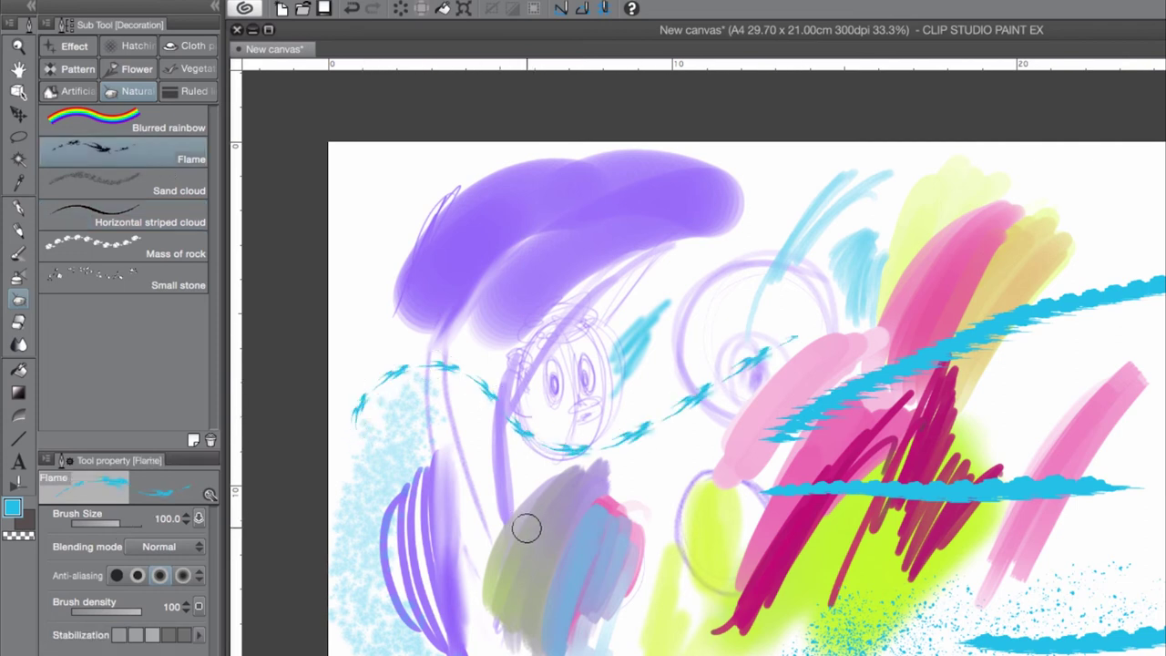
left_click_drag(522, 526, 601, 460)
left_click_drag(663, 307, 670, 299)
Pass over Musical note and draw a thin Bumpy ruled line across the upper right
left_click(74, 45)
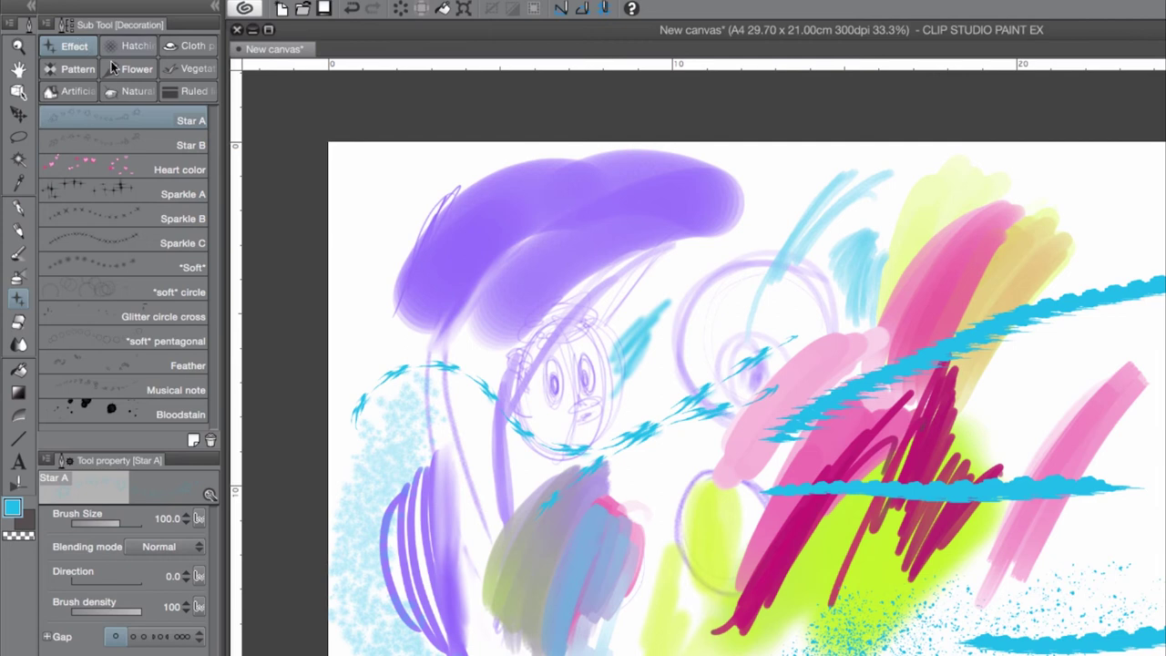
left_click(136, 388)
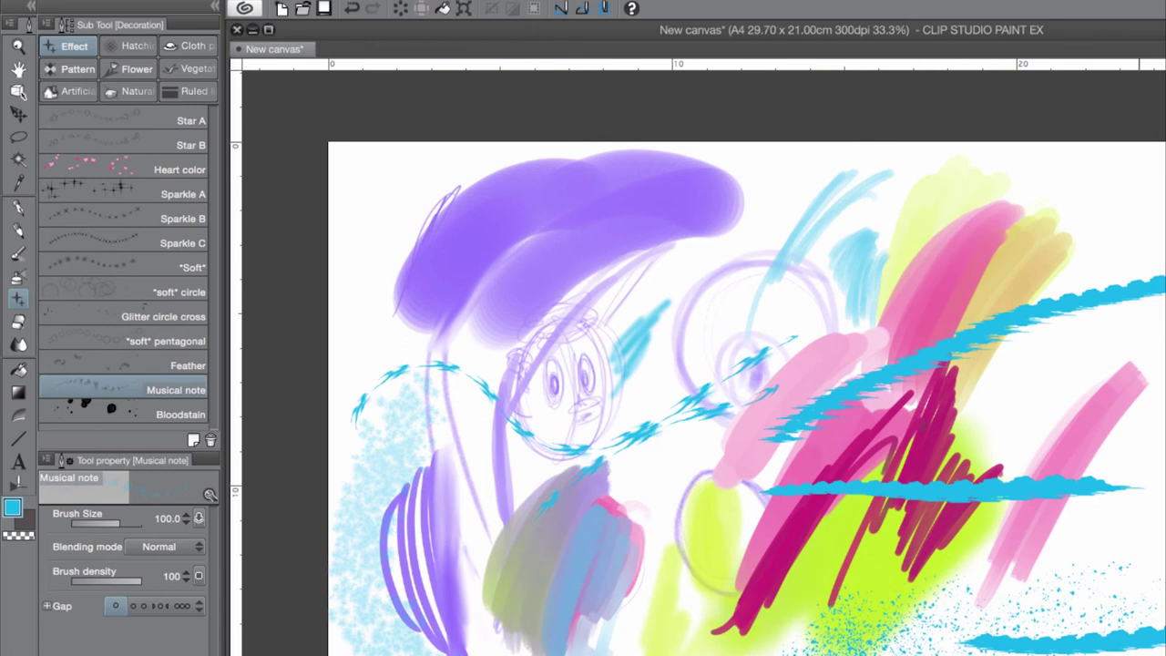
left_click(193, 91)
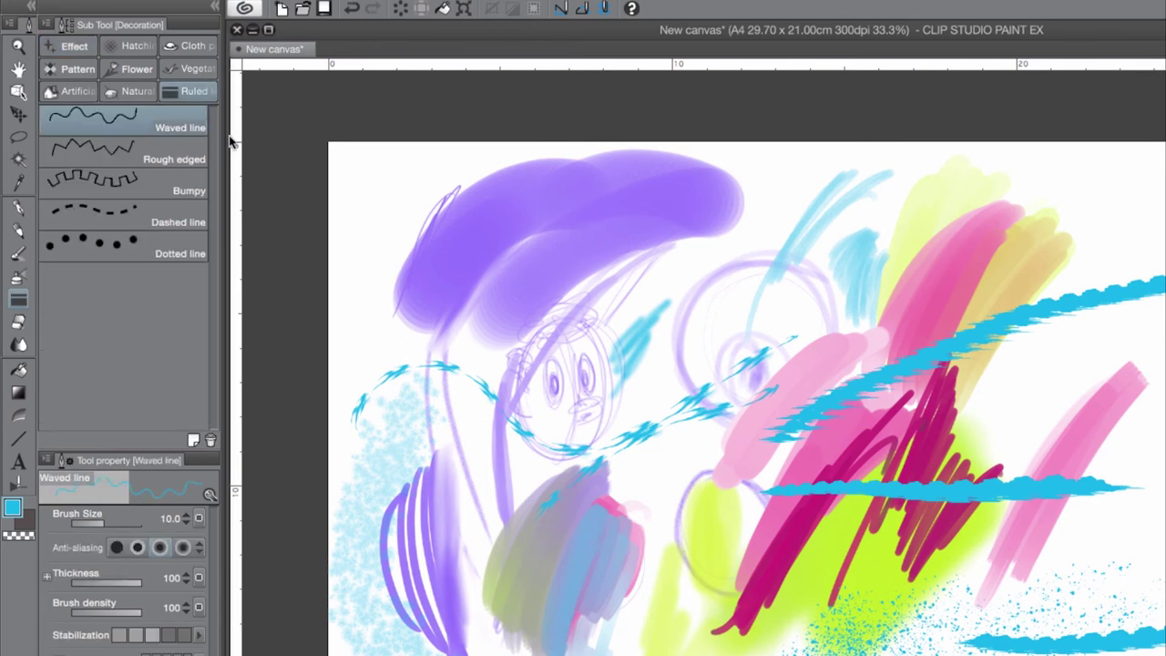
left_click(180, 196)
mouse_move(816, 270)
left_mouse_down()
mouse_move(834, 255)
mouse_move(1121, 234)
left_mouse_up()
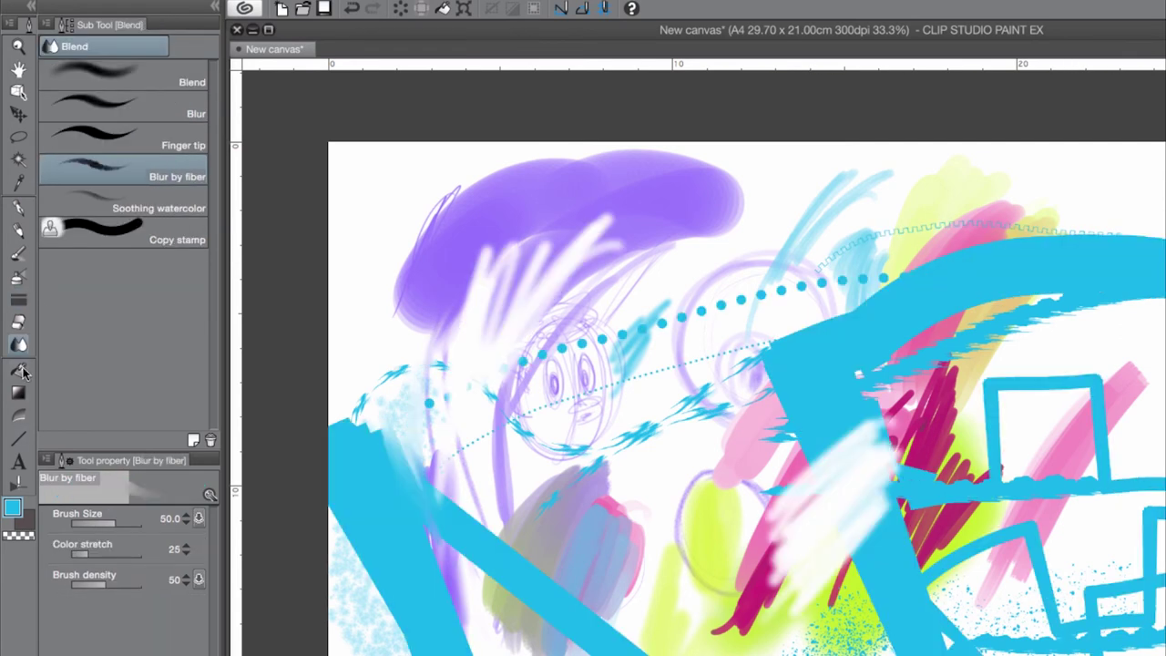
Flood the white background gaps around the strokes with cyan using the Fill tool
left_click(21, 371)
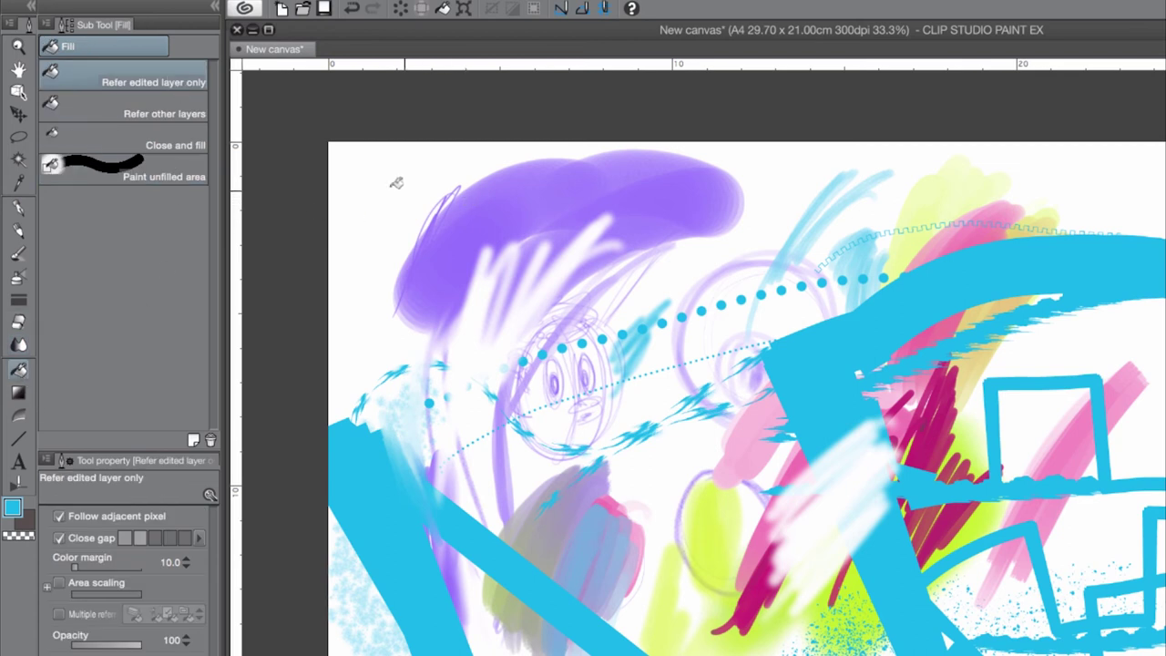
left_click(361, 272)
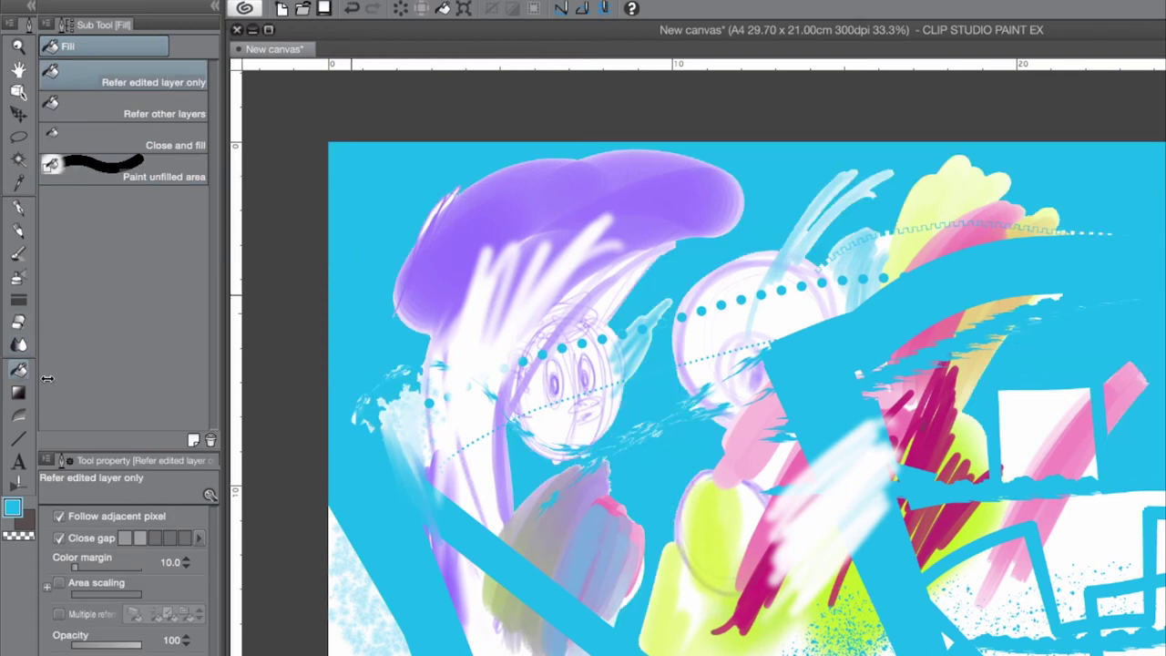
left_click(18, 392)
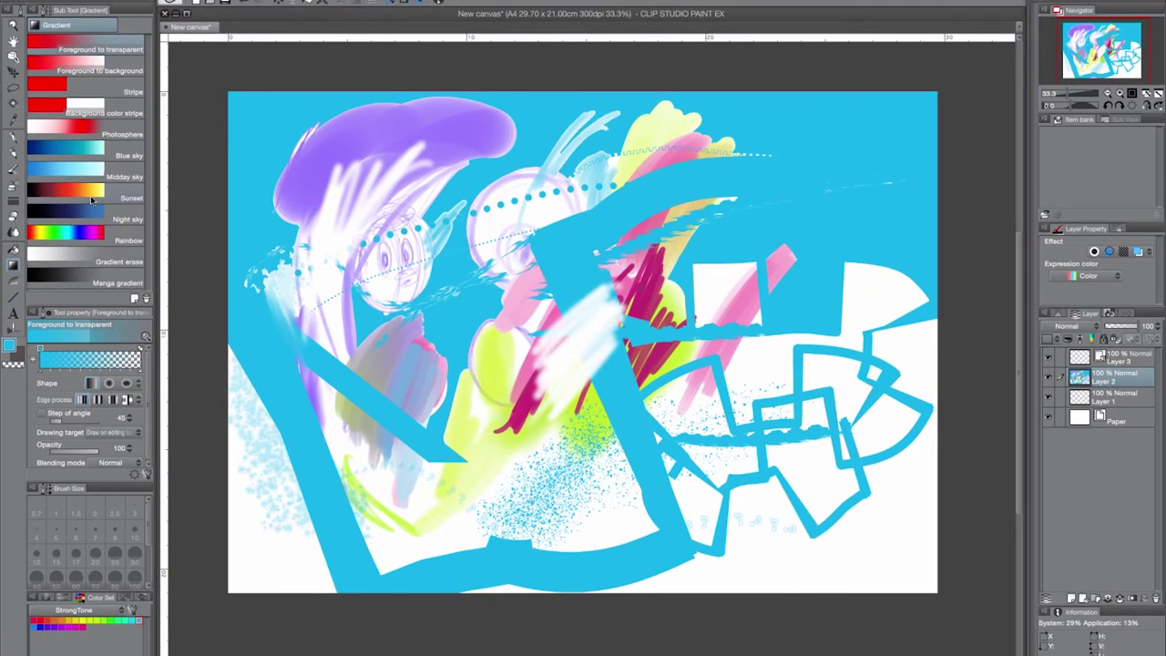
Try a Sunset gradient across the layer, then lay a Blue sky gradient down the canvas
left_click(137, 286)
left_click_drag(273, 348, 730, 184)
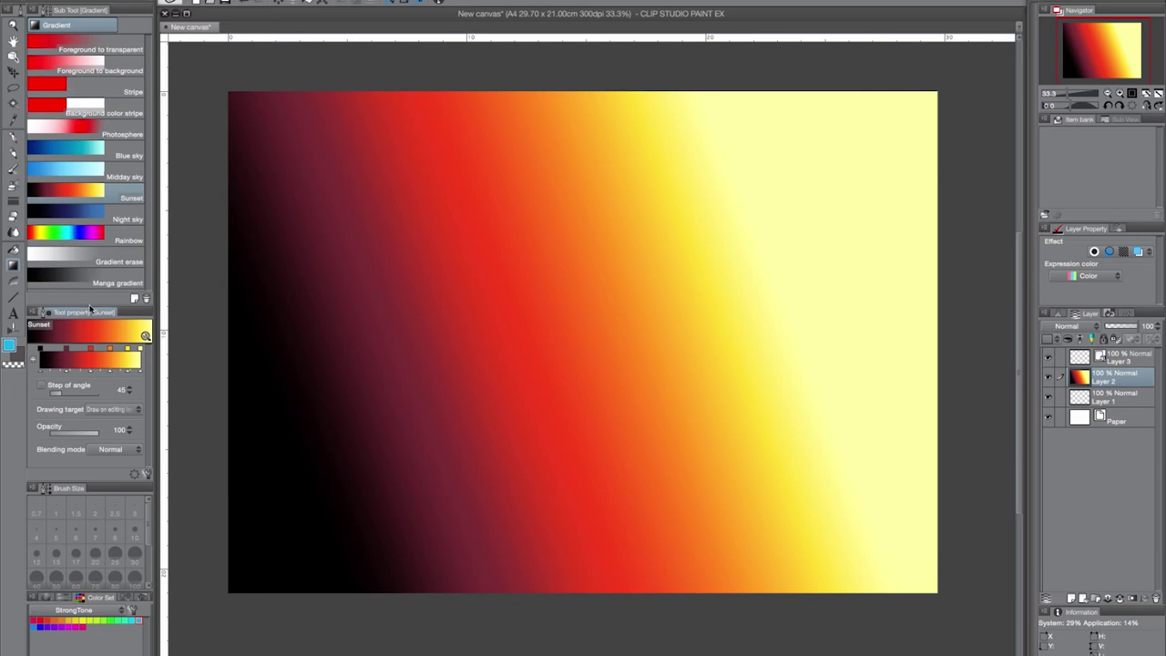
left_click(68, 148)
left_click_drag(468, 120, 477, 410)
left_click_drag(467, 488, 467, 488)
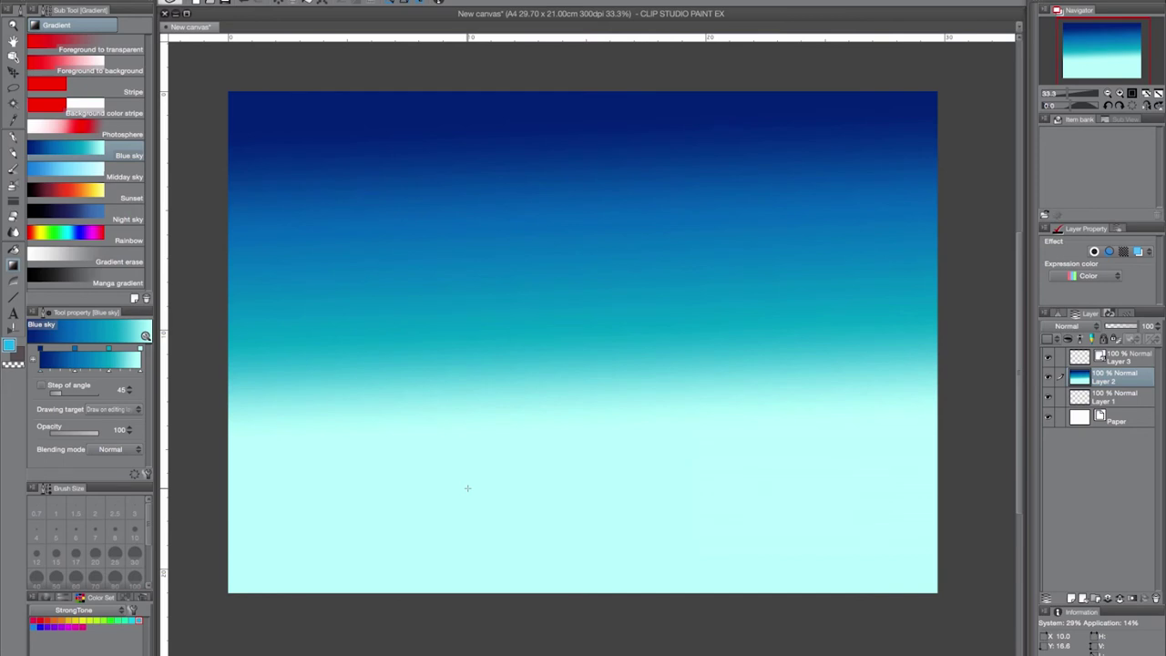
After considering Night sky and Sunset, fill the canvas top to bottom with the Midday sky gradient
left_click(96, 217)
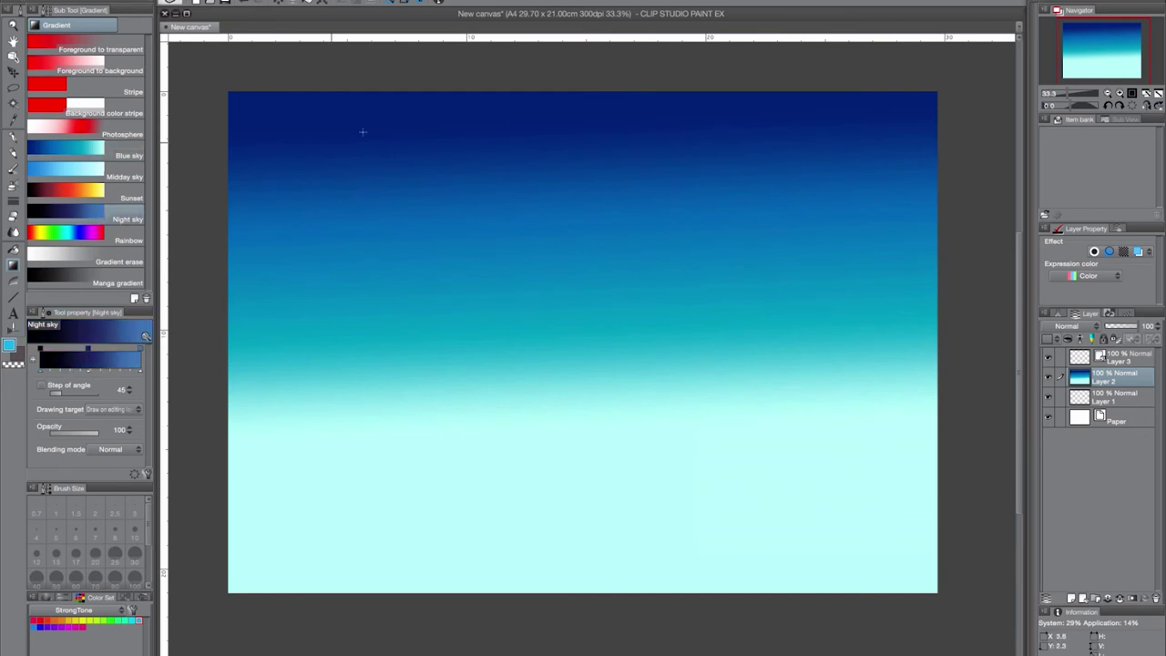
left_click(99, 197)
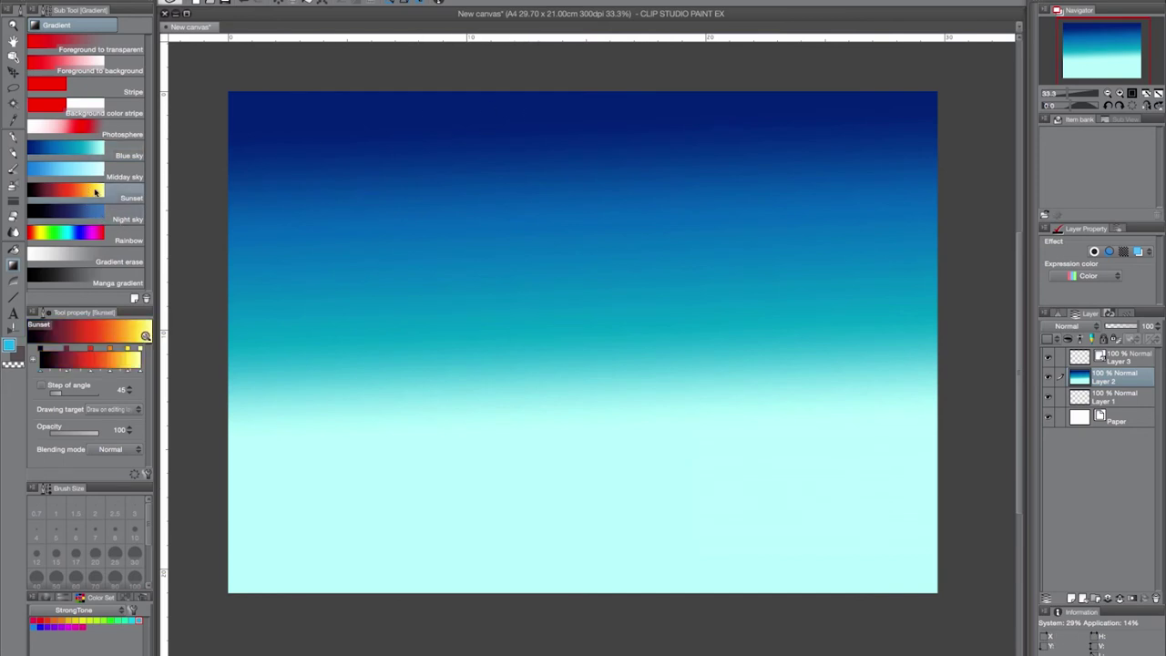
left_click(97, 172)
left_click_drag(548, 121, 548, 535)
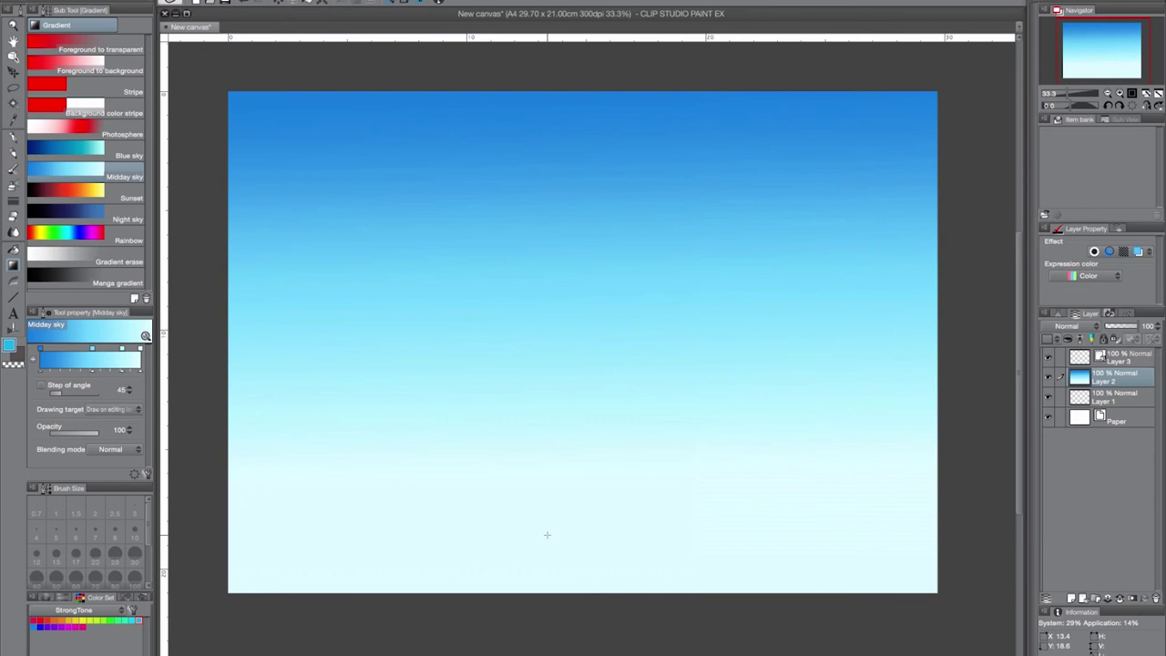
left_click(14, 296)
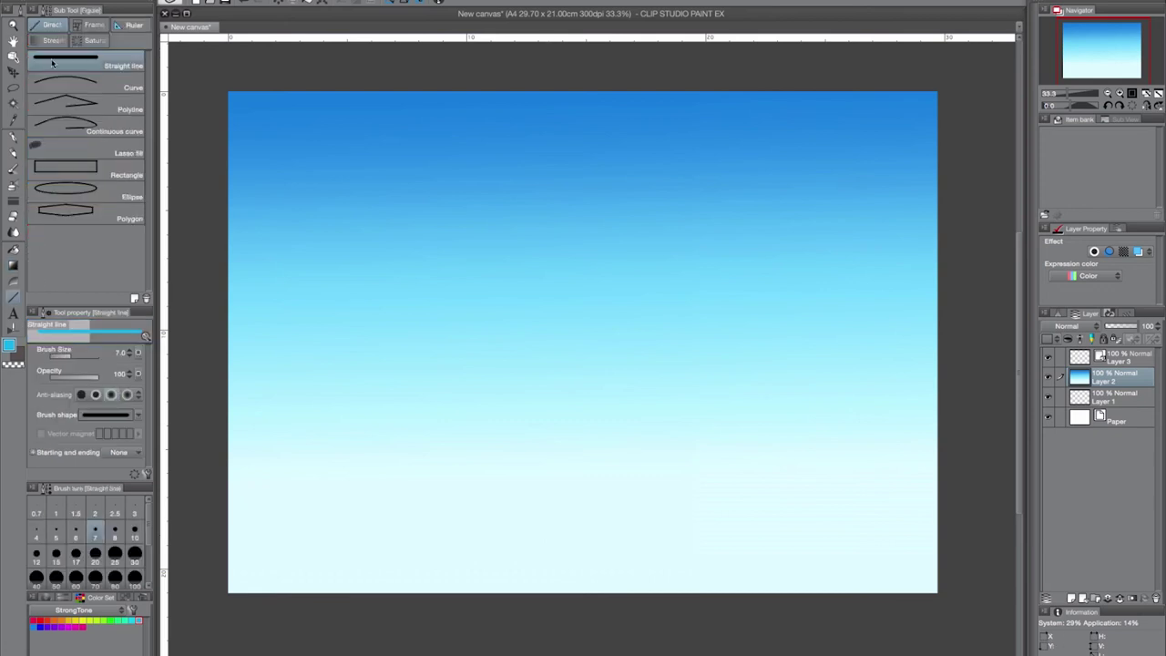
Draw a rectangular comic frame near the centre of the canvas
left_click(93, 25)
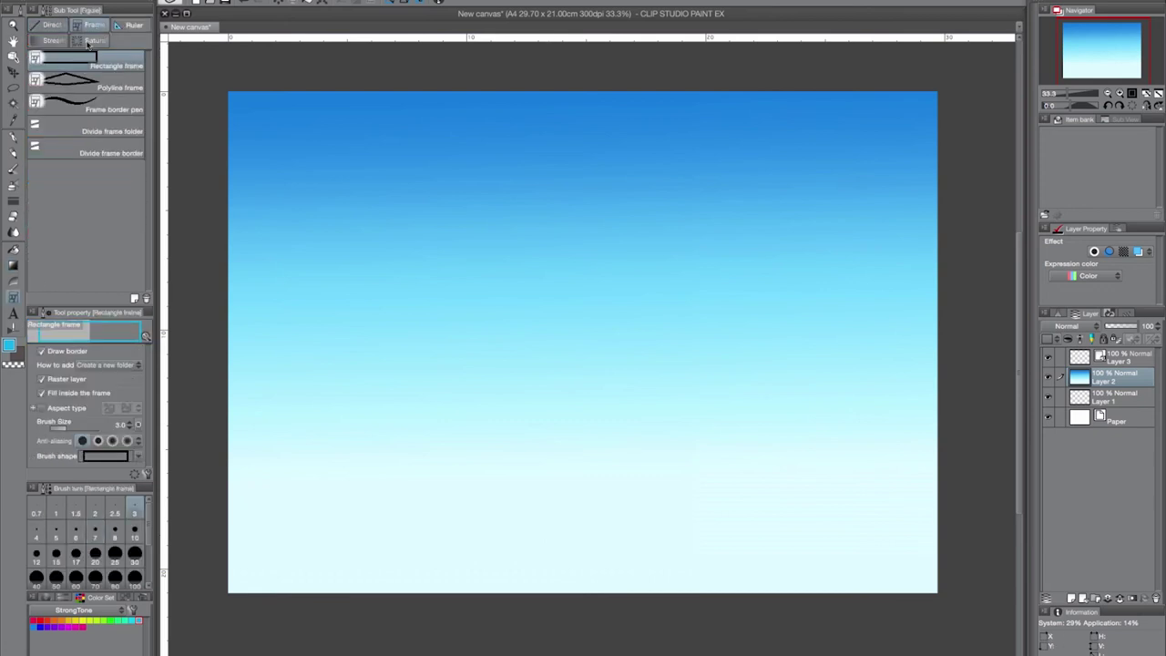
left_click(119, 87)
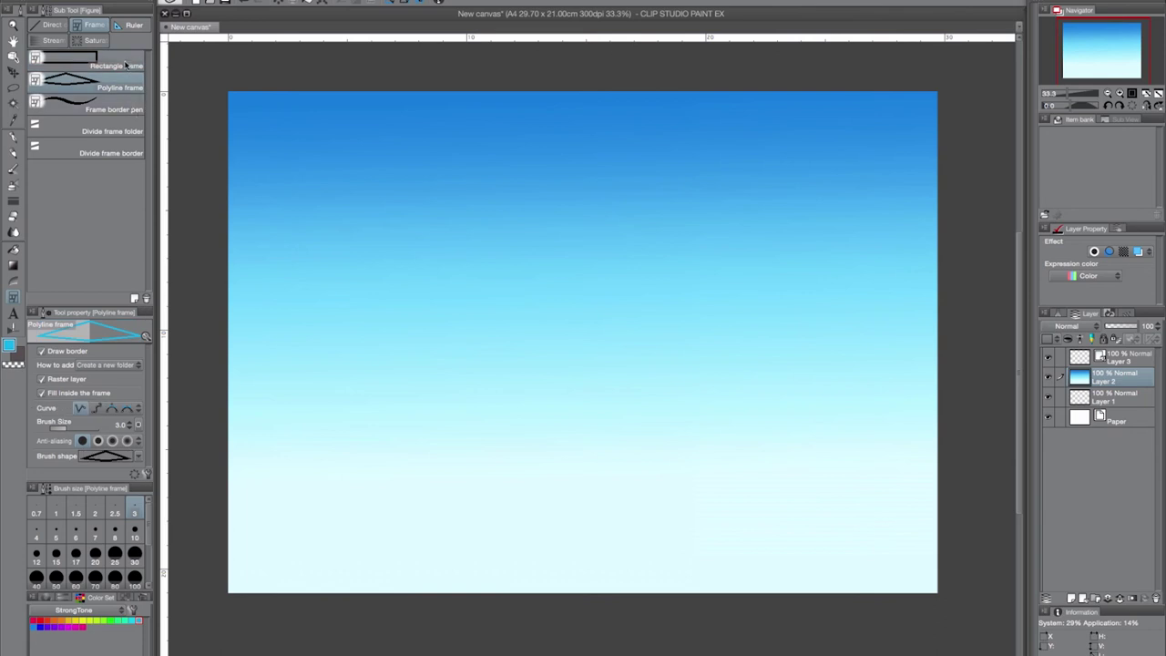
left_click(125, 65)
left_click_drag(360, 212, 692, 373)
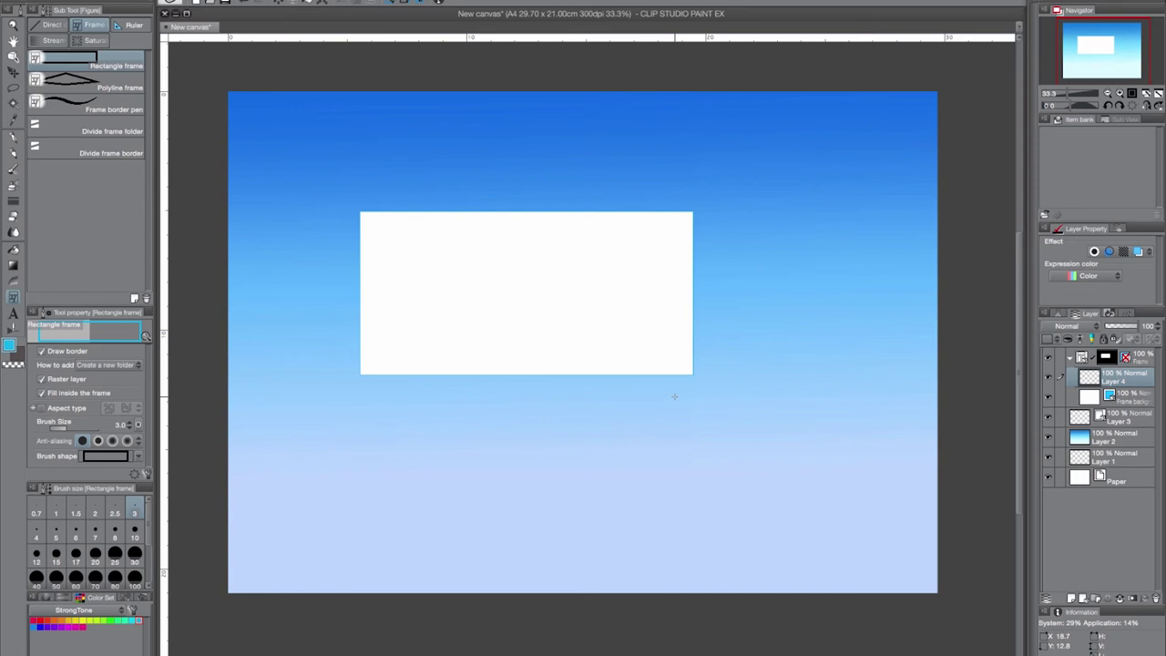
Draw a five-cornered polyline frame at the upper left of the canvas
left_click(119, 86)
left_click(285, 175)
left_click(383, 143)
left_click(456, 150)
left_click(500, 179)
left_click(292, 250)
left_click(286, 176)
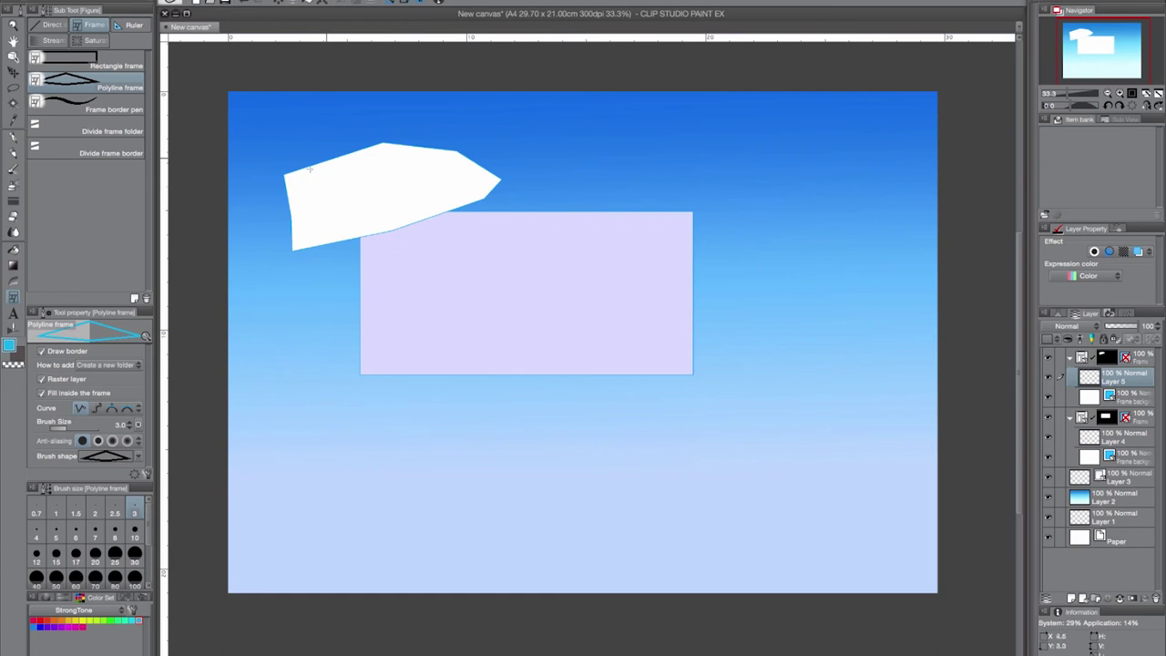
Split the polyline and rectangle frames into smaller panels using vertical, slanted and horizontal cuts
left_click(114, 131)
left_click_drag(327, 125, 338, 250)
left_click_drag(371, 37, 402, 232)
left_click_drag(573, 202, 545, 383)
left_click_drag(503, 202, 500, 382)
left_click_drag(349, 321, 834, 275)
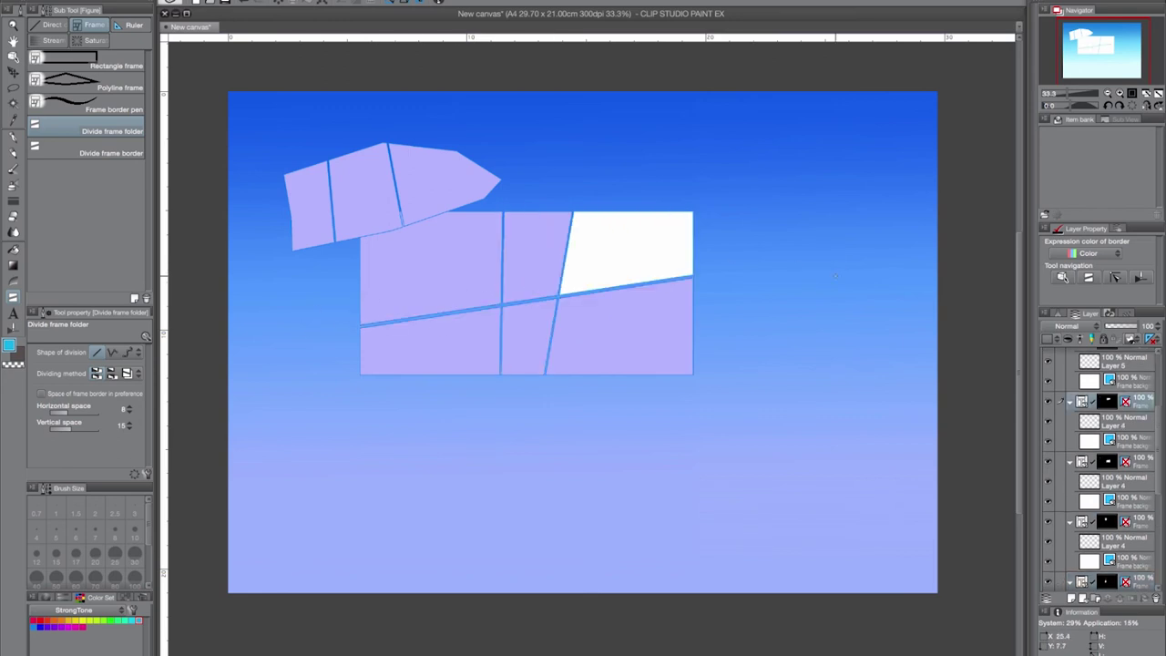
Divide the panels along their borders with a diagonal cut and a near-vertical cut
left_click(117, 153)
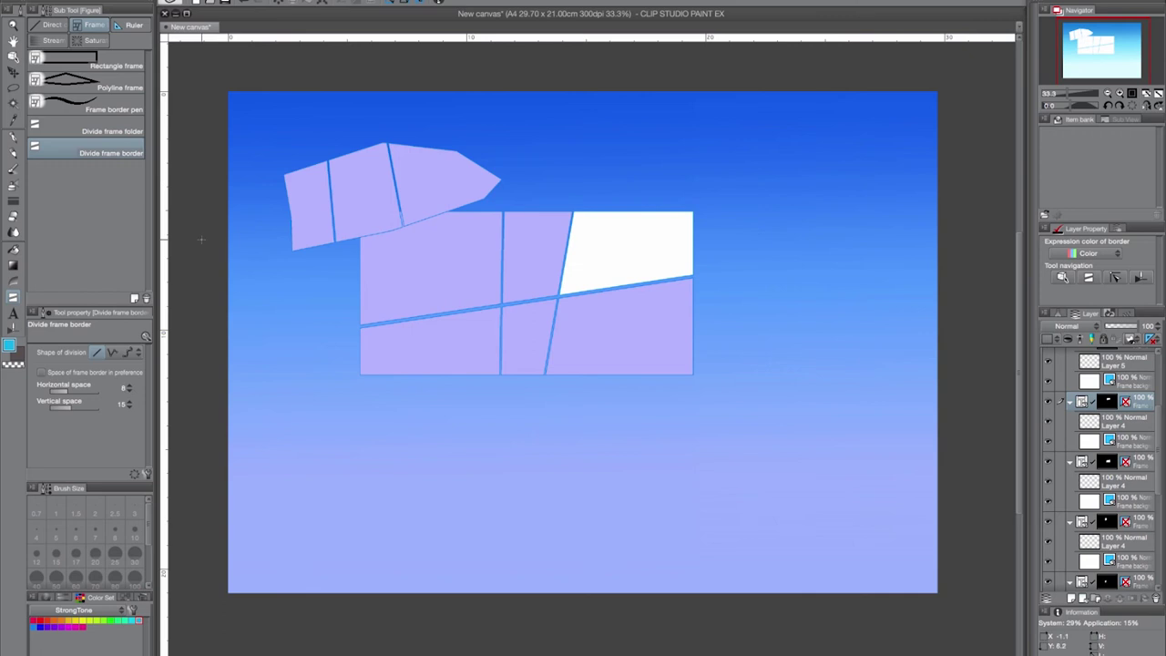
left_click_drag(345, 415, 511, 200)
left_click_drag(528, 445, 548, 95)
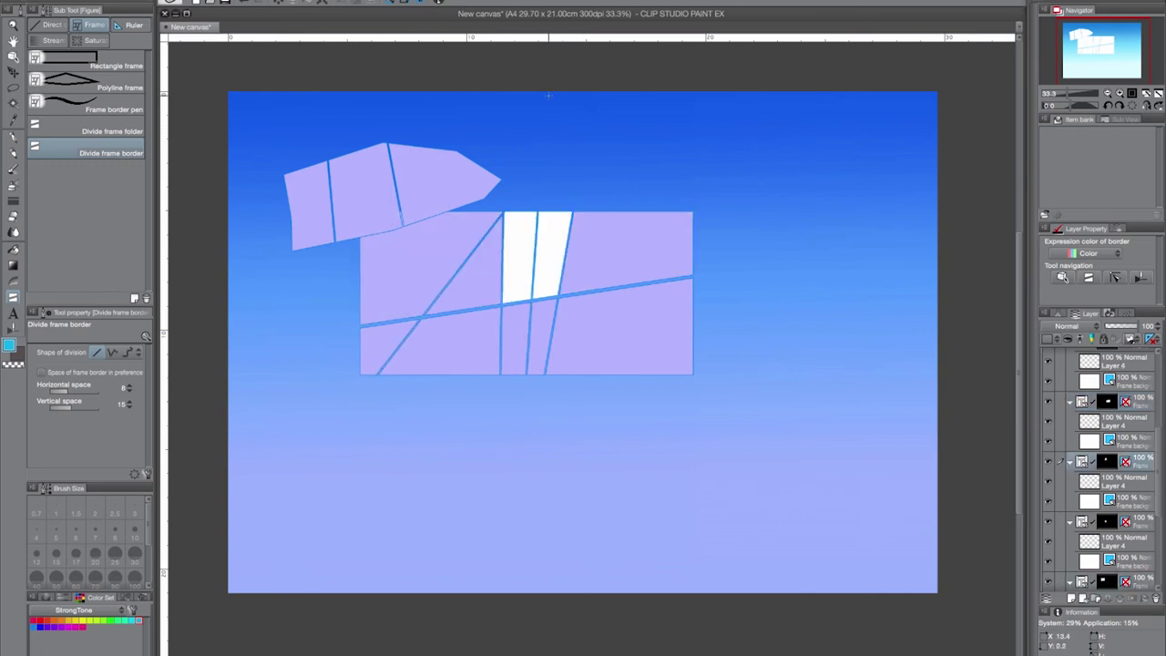
left_click(16, 315)
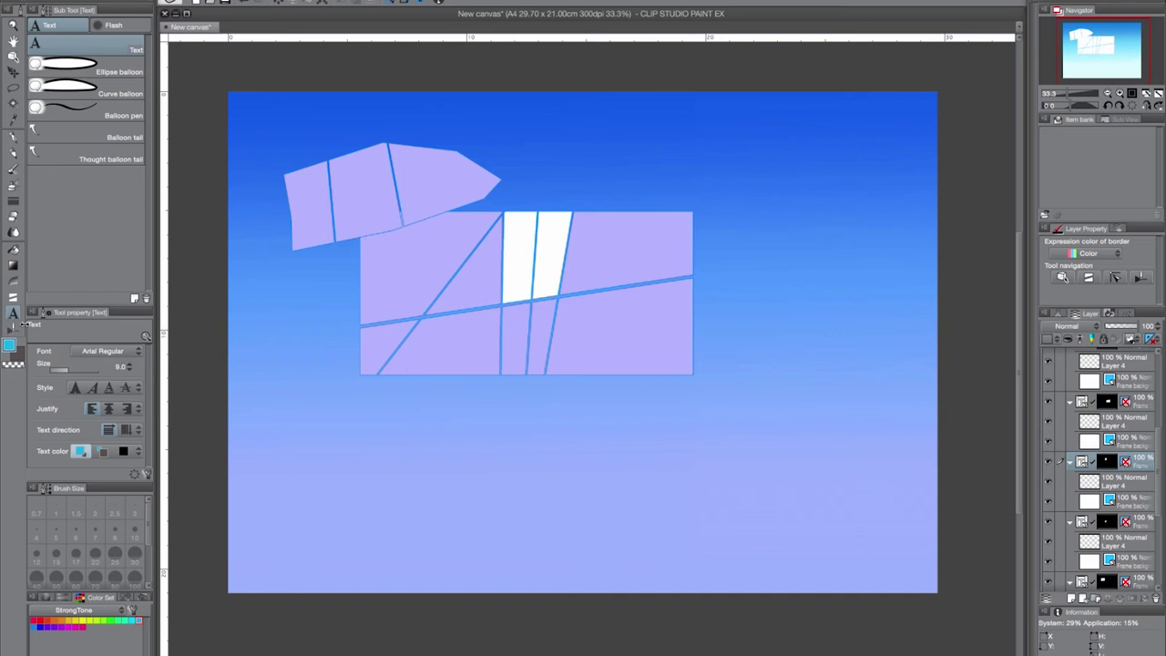
Drag out an ellipse speech balloon over the upper right panels
left_click(105, 64)
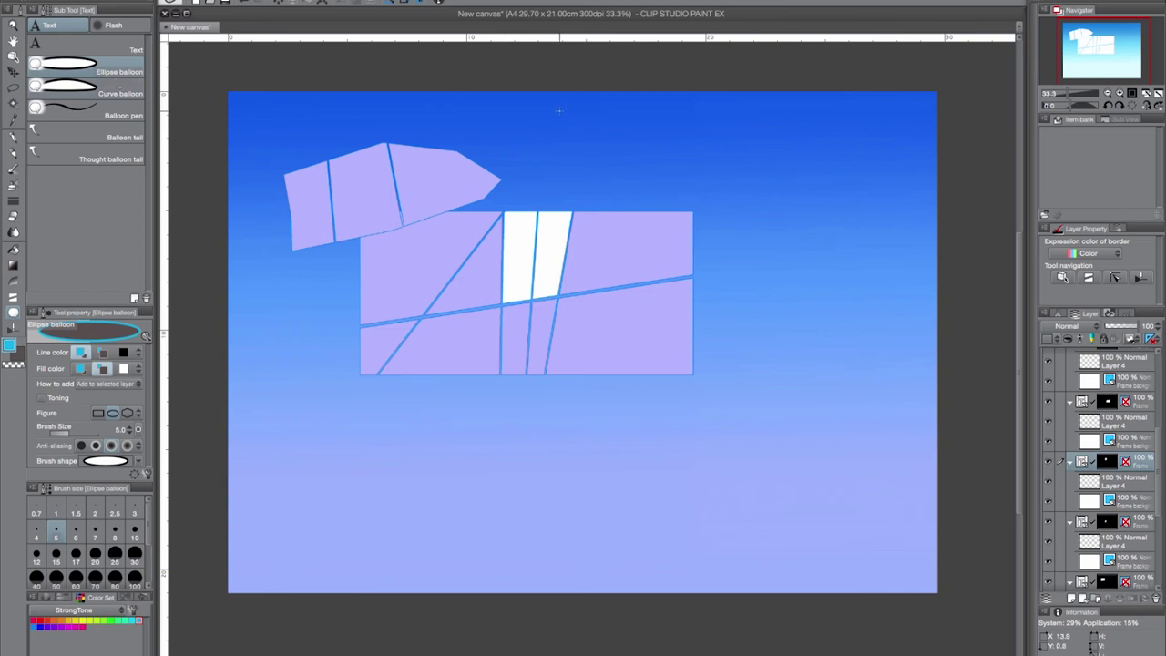
left_click_drag(520, 130, 774, 252)
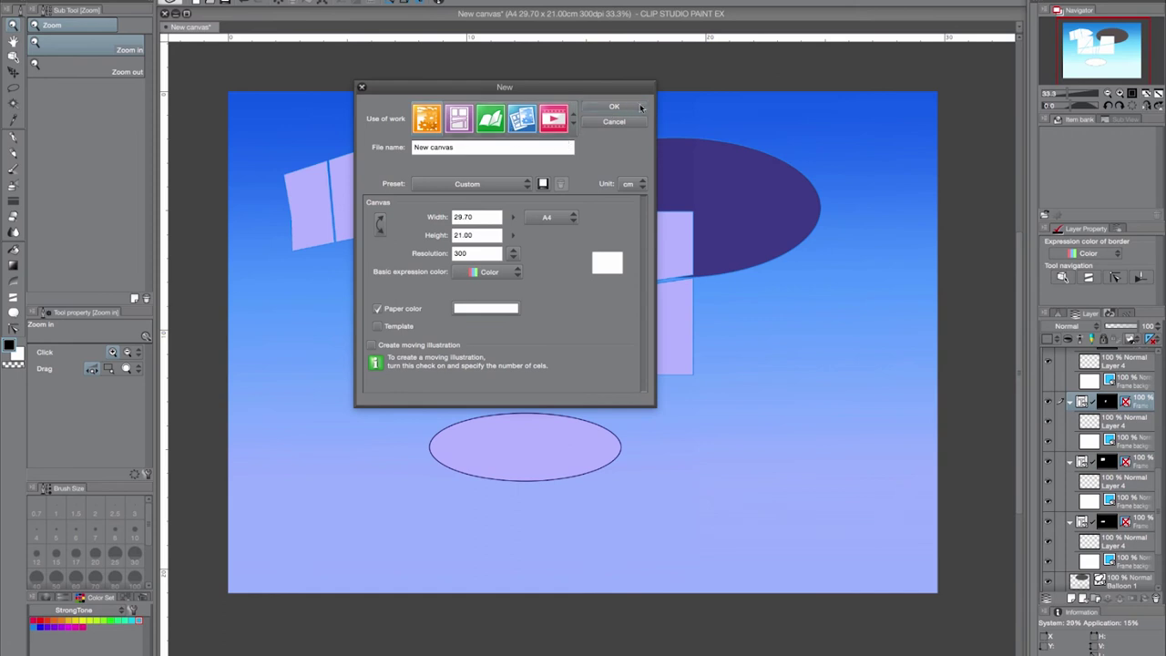
Create the blank A4 canvas and select Layer 1 for drawing
left_click(613, 107)
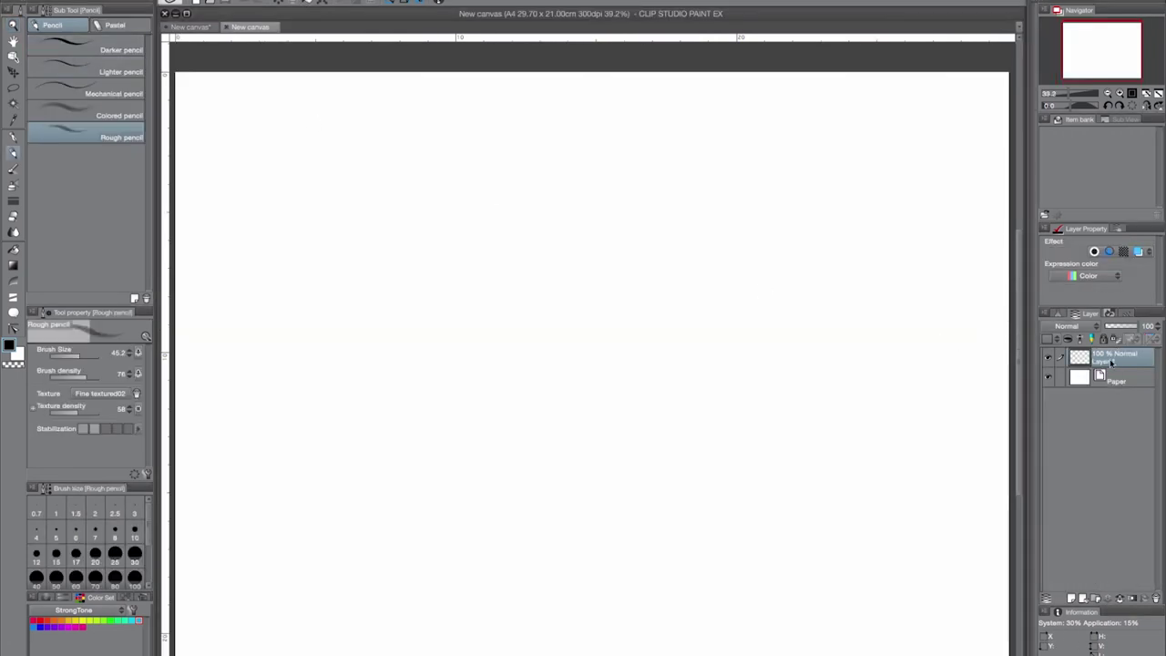
left_click(1104, 361)
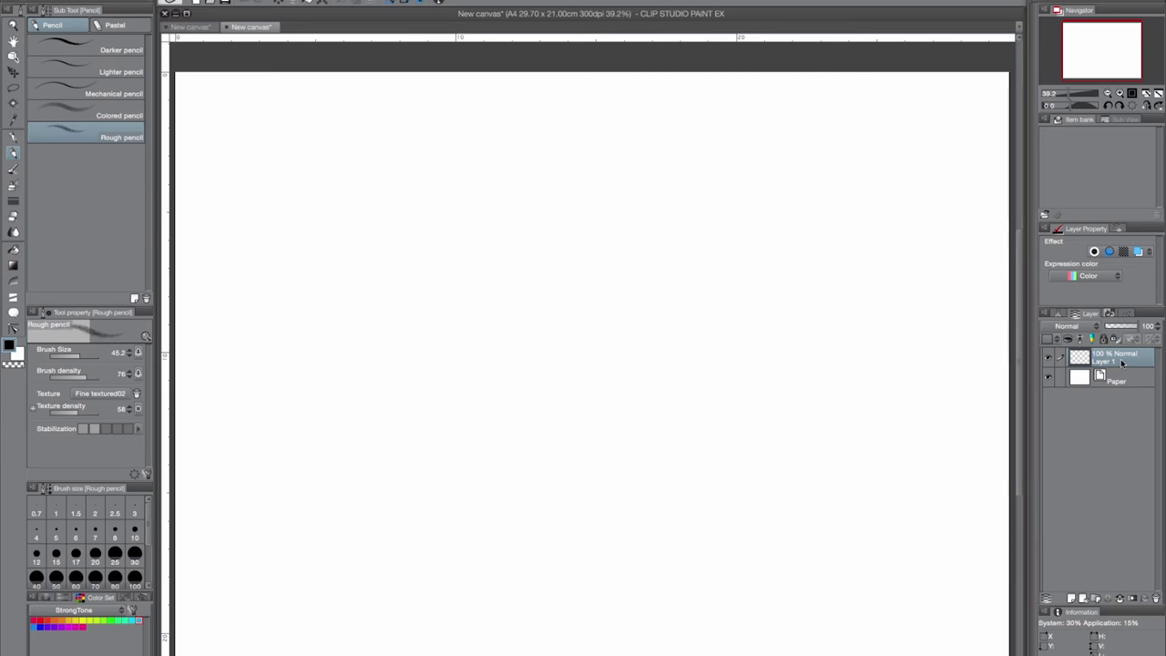
Set the drawing colour to teal 3CBAC1 (R 60, G 186, B 193) with the RGB sliders
left_click(13, 349)
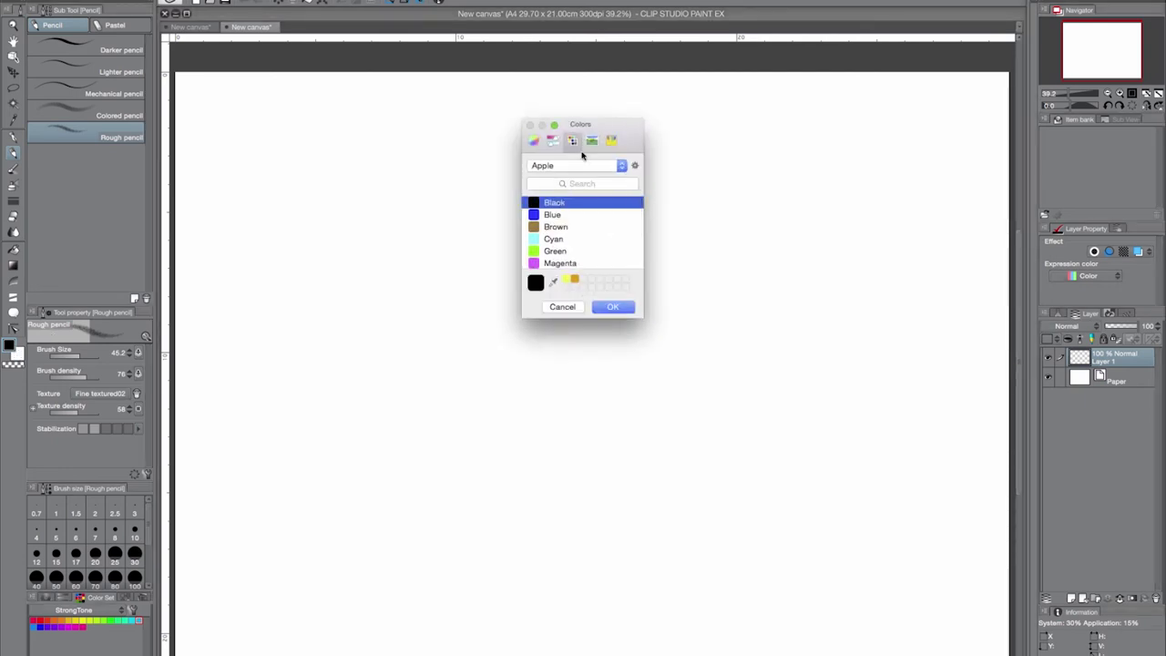
left_click_drag(650, 318, 686, 360)
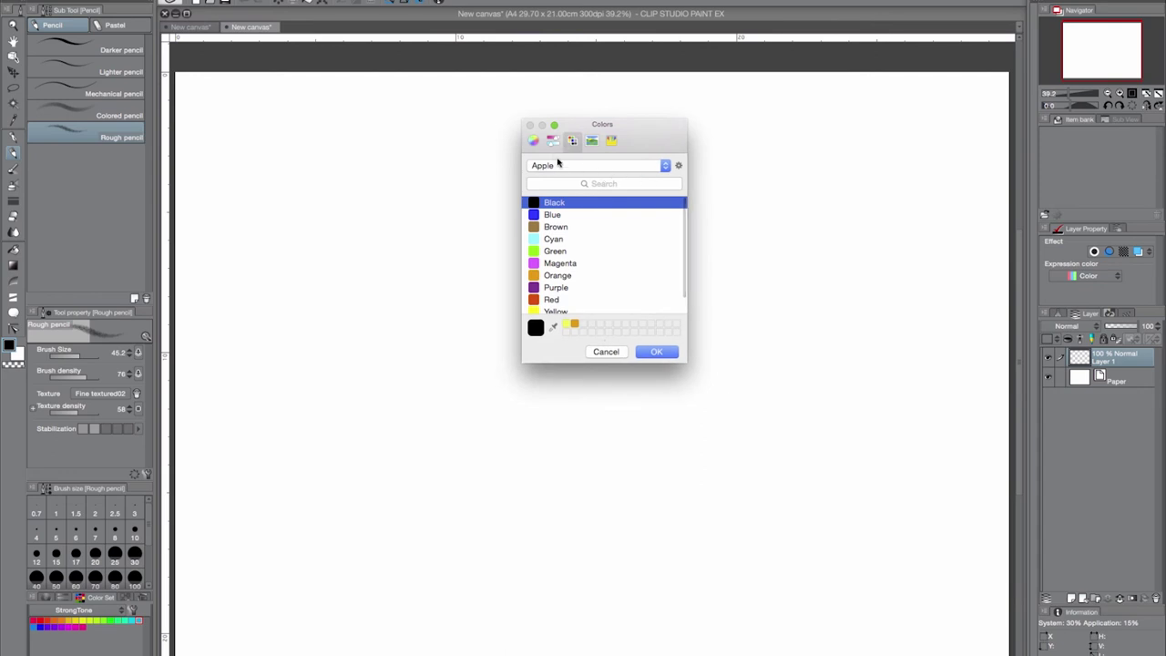
left_click(665, 166)
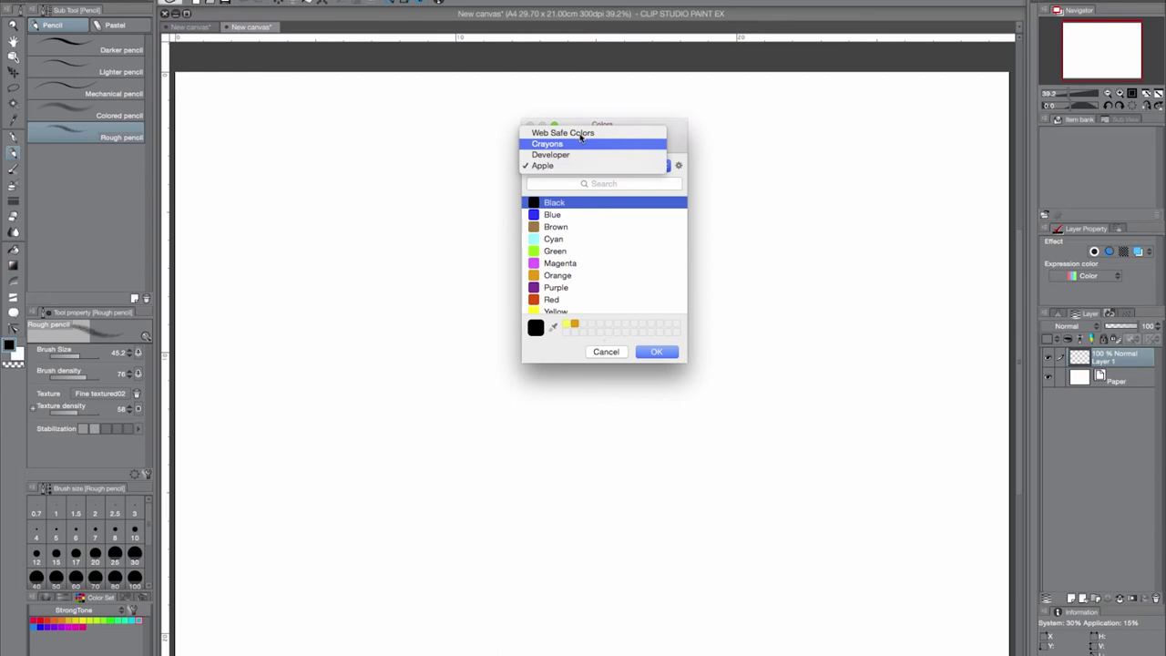
left_click(550, 155)
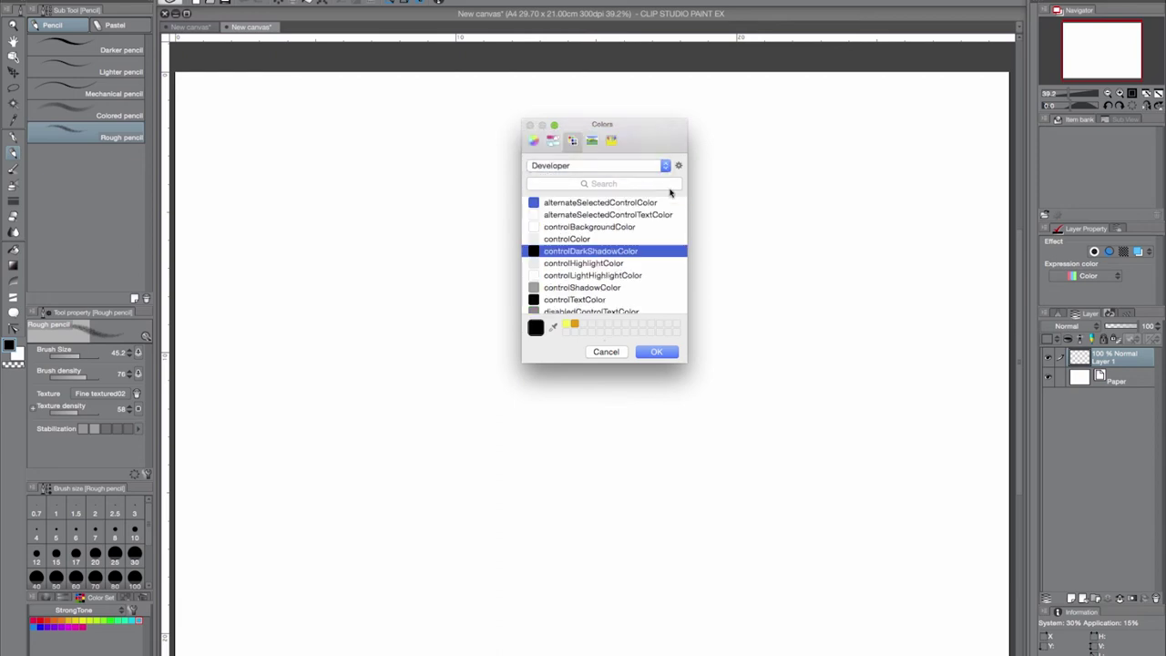
left_click(552, 140)
left_click(598, 165)
left_click(592, 177)
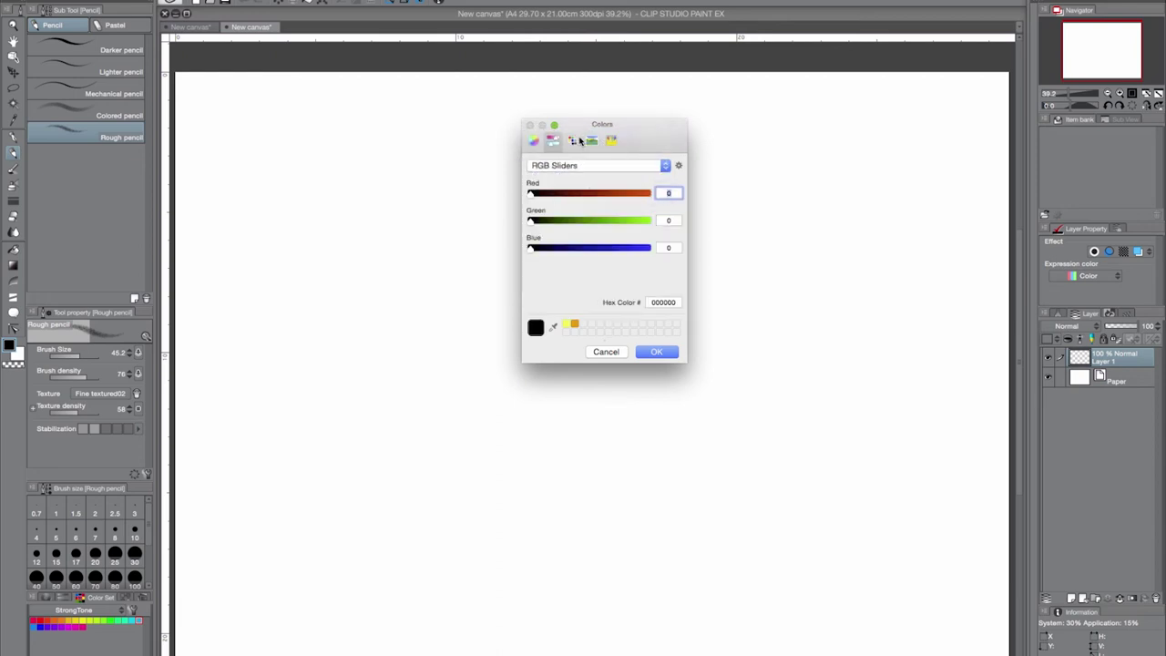
left_click(592, 195)
left_click_drag(589, 200, 616, 223)
left_click(657, 353)
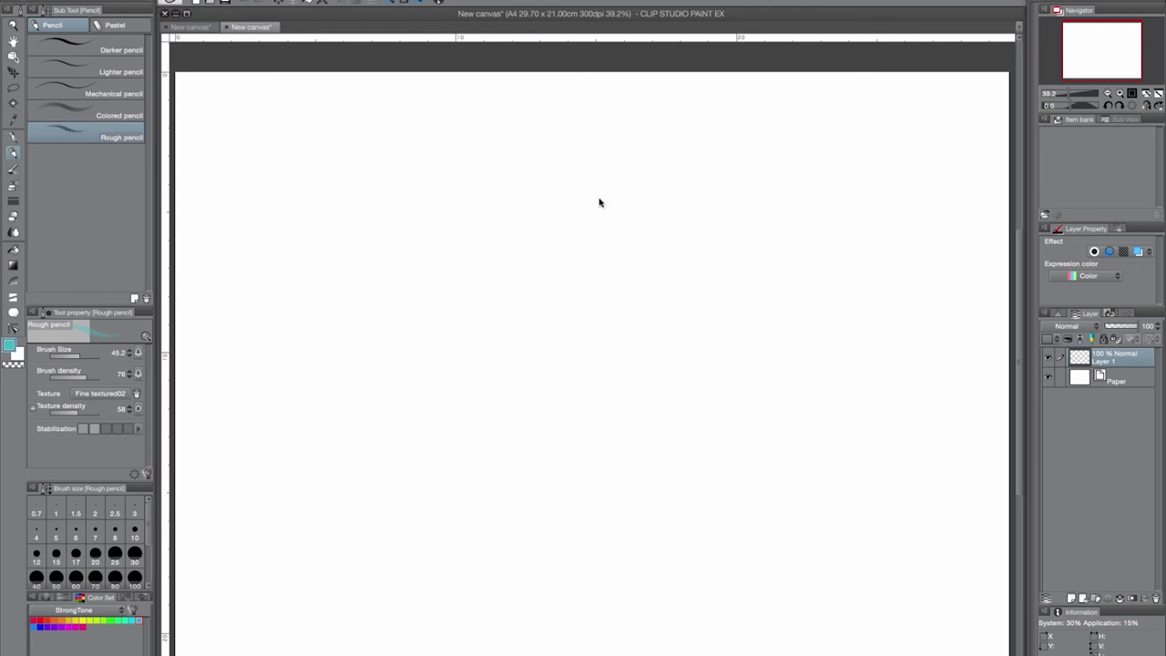
Rough-pencil the head circle, face guide lines, ears and big nose, then add a new layer
mouse_move(595, 194)
left_mouse_down()
mouse_move(523, 276)
mouse_move(593, 185)
mouse_move(573, 305)
left_mouse_up()
left_click_drag(537, 262, 594, 261)
mouse_move(560, 196)
left_mouse_down()
mouse_move(603, 217)
mouse_move(541, 286)
mouse_move(604, 247)
mouse_move(599, 257)
mouse_move(689, 270)
mouse_move(665, 296)
mouse_move(674, 226)
mouse_move(547, 273)
mouse_move(622, 312)
mouse_move(564, 284)
mouse_move(572, 304)
mouse_move(579, 233)
mouse_move(531, 233)
mouse_move(582, 191)
mouse_move(502, 185)
mouse_move(611, 167)
mouse_move(586, 146)
mouse_move(615, 229)
left_mouse_up()
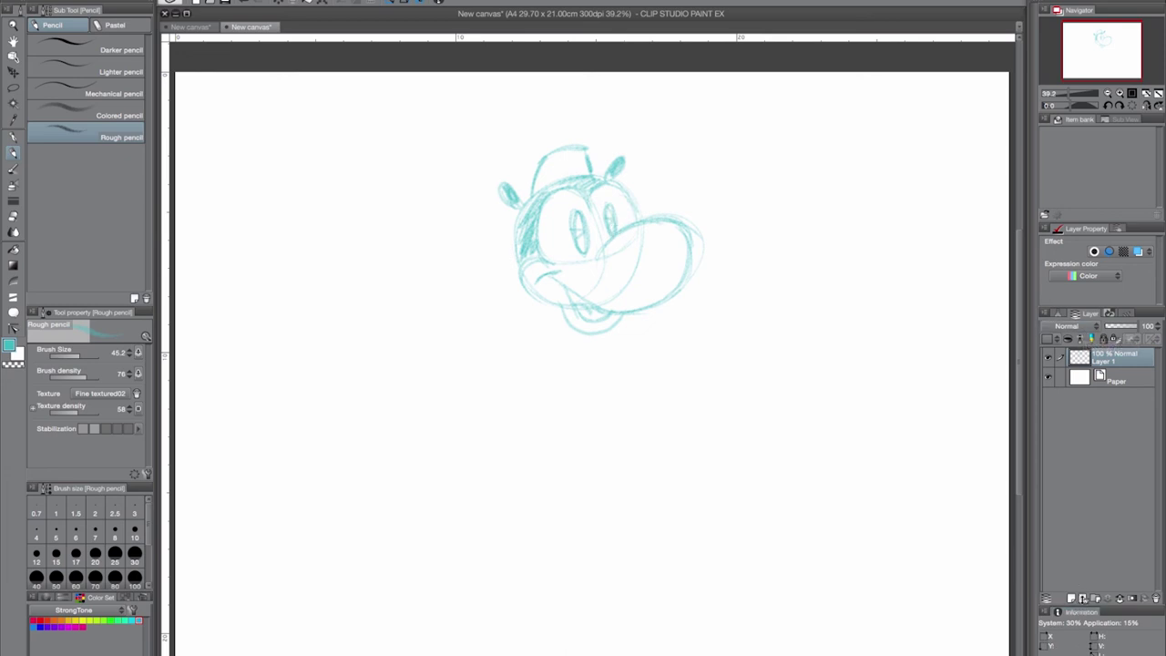
left_click(1081, 598)
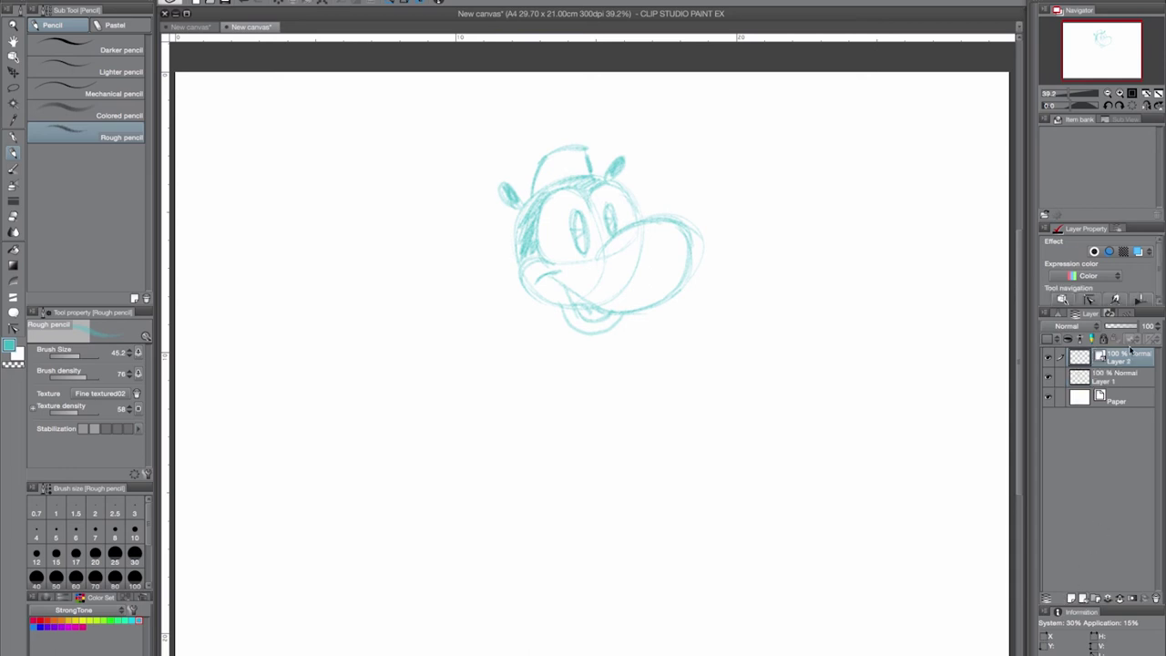
Ink the cap, head outline, ears, eyes, nose, smile and tongue with the G-pen
left_click(15, 137)
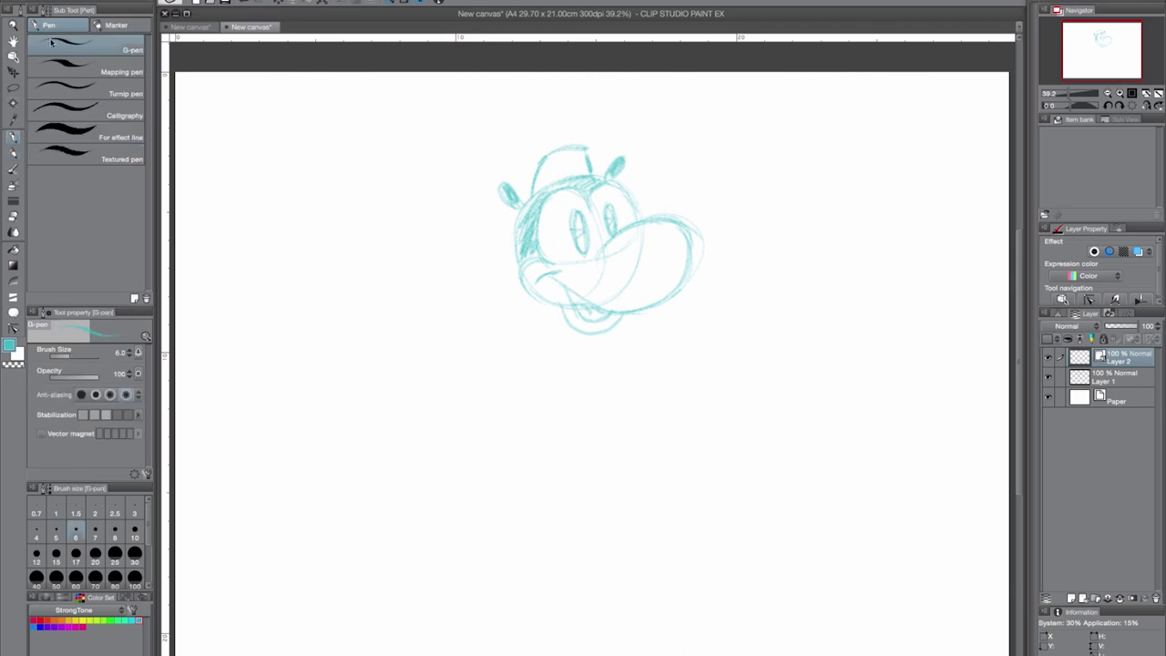
left_click_drag(590, 175, 499, 186)
mouse_move(537, 186)
left_mouse_down()
mouse_move(519, 265)
mouse_move(583, 259)
left_mouse_up()
mouse_move(583, 193)
left_mouse_down()
mouse_move(623, 187)
mouse_move(634, 224)
left_mouse_up()
mouse_move(574, 213)
left_mouse_down()
mouse_move(601, 248)
mouse_move(608, 313)
left_mouse_up()
left_click_drag(543, 268, 564, 290)
mouse_move(522, 261)
left_mouse_down()
mouse_move(567, 317)
mouse_move(625, 313)
left_mouse_up()
left_click_drag(564, 284, 611, 319)
left_click_drag(608, 206, 610, 233)
left_click_drag(529, 196, 610, 178)
left_click_drag(611, 182, 619, 164)
Fill the left ear, both pupils and the left side of the head solid black
left_click_drag(515, 202, 507, 189)
left_click_drag(575, 215, 587, 250)
left_click_drag(610, 207, 612, 230)
mouse_move(519, 198)
left_mouse_down()
mouse_move(531, 257)
mouse_move(572, 177)
mouse_move(601, 181)
left_mouse_up()
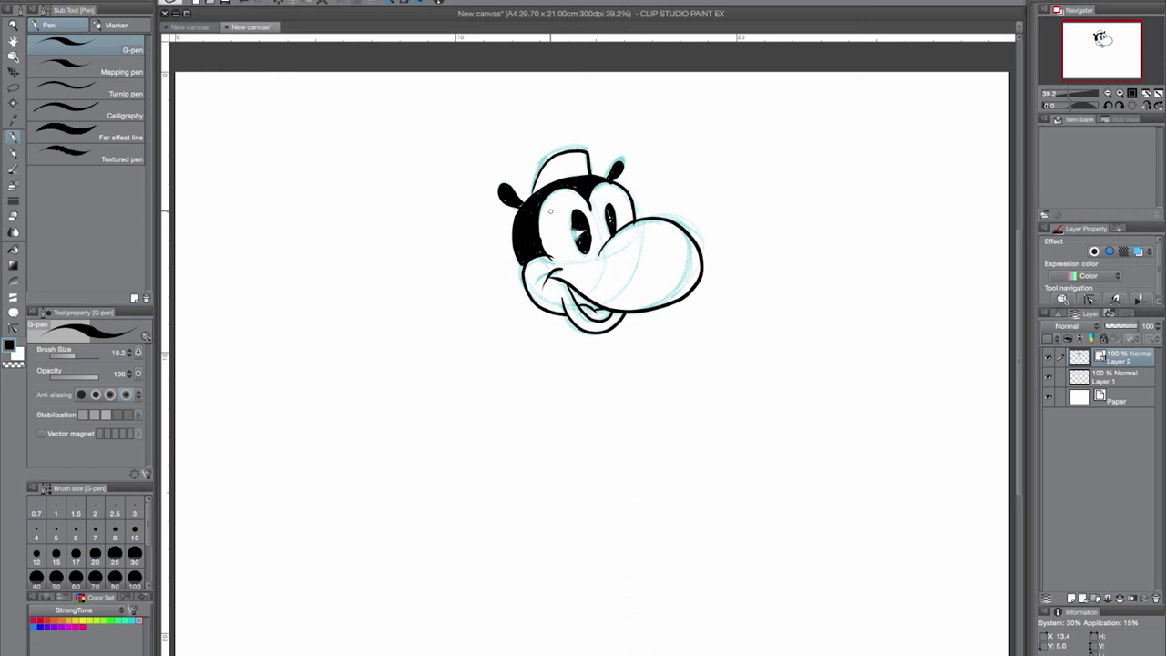
left_click(1116, 376)
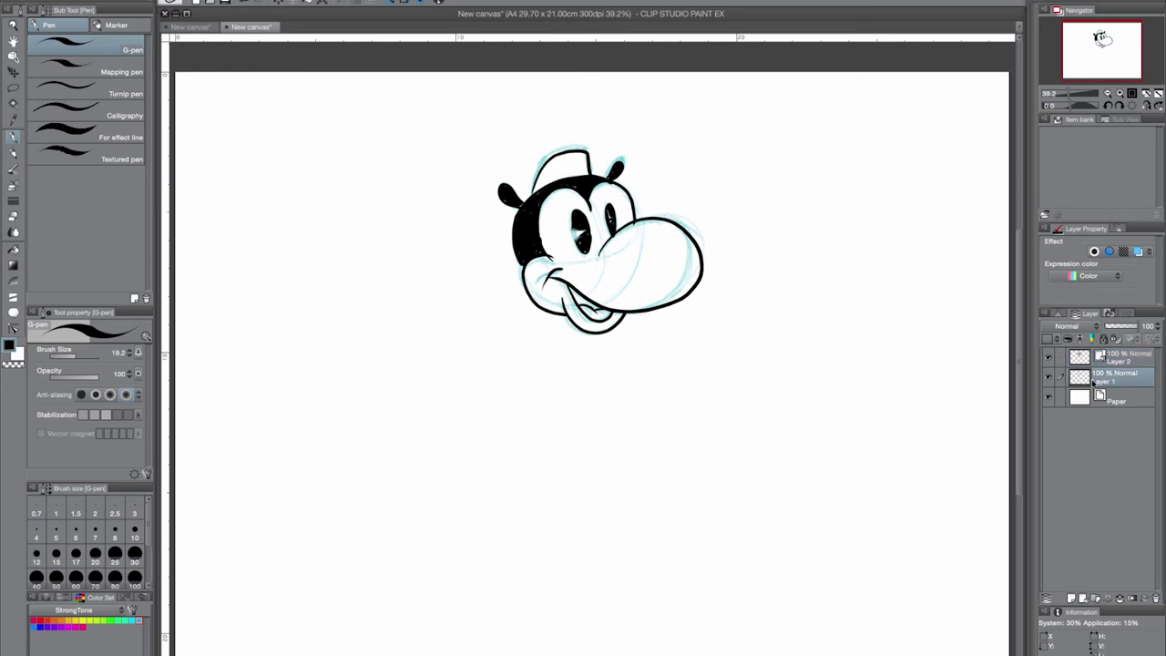
On a new layer, paint the cap and tongue red with the Blurred edge watercolor brush
left_click(1071, 597)
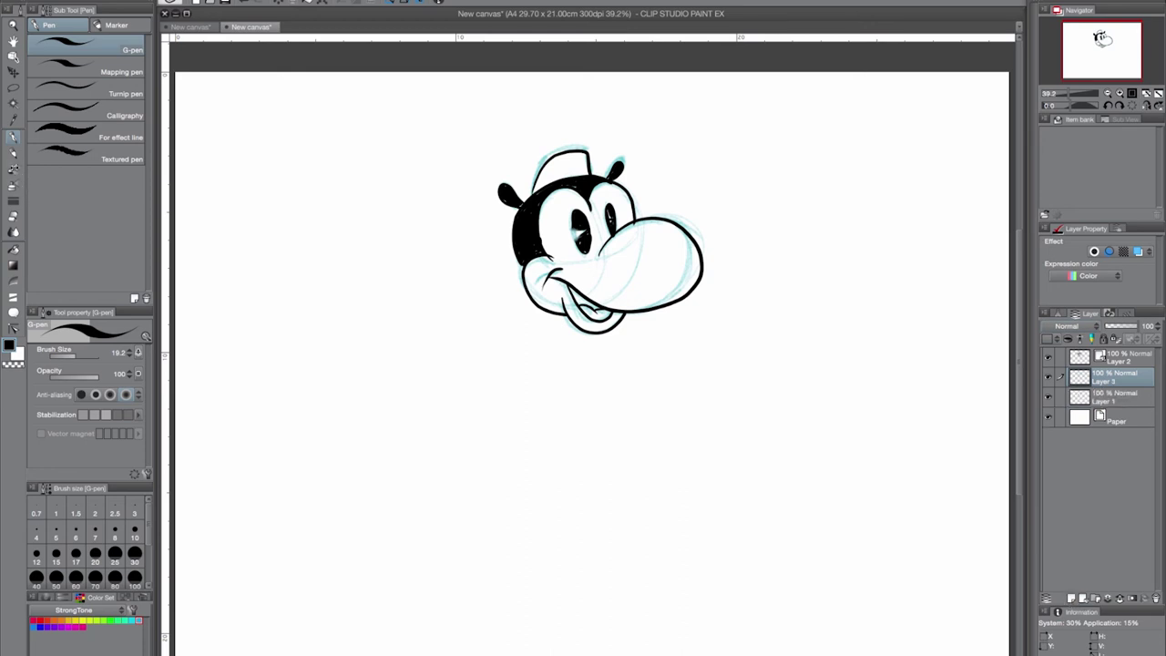
left_click(14, 168)
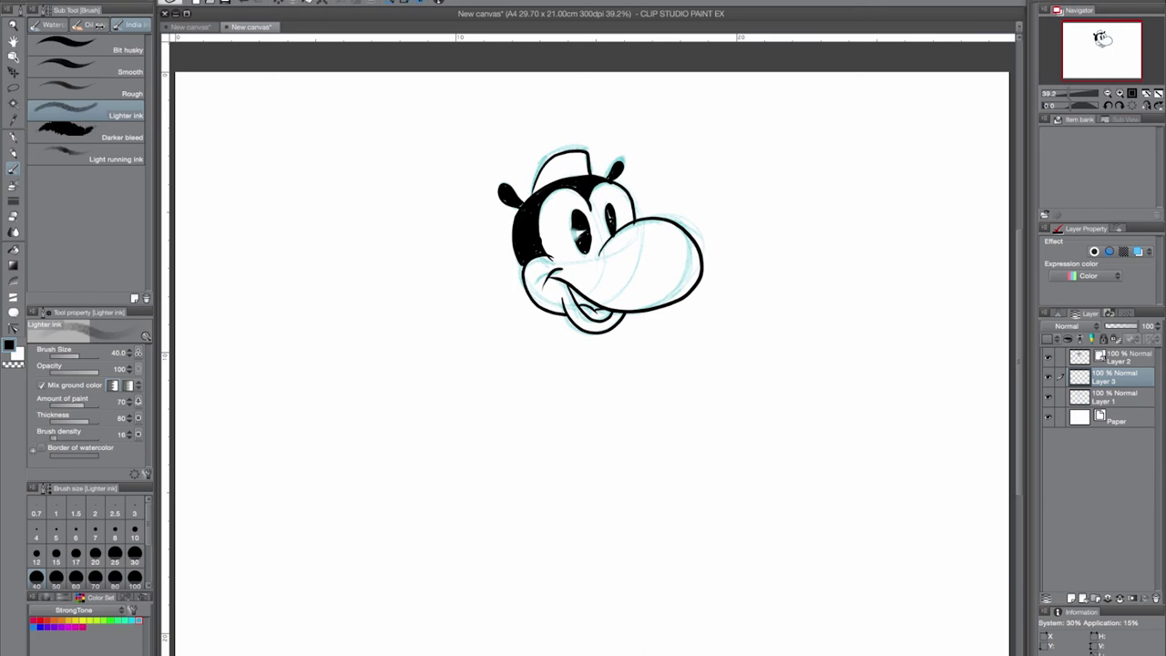
left_click(52, 28)
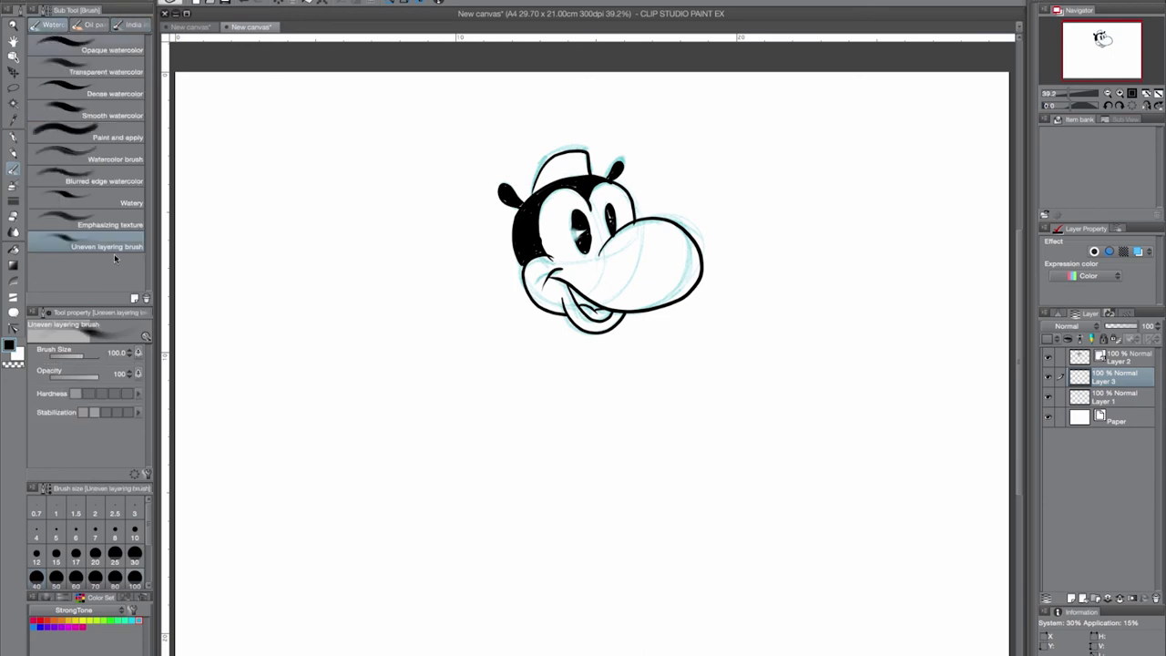
left_click(113, 188)
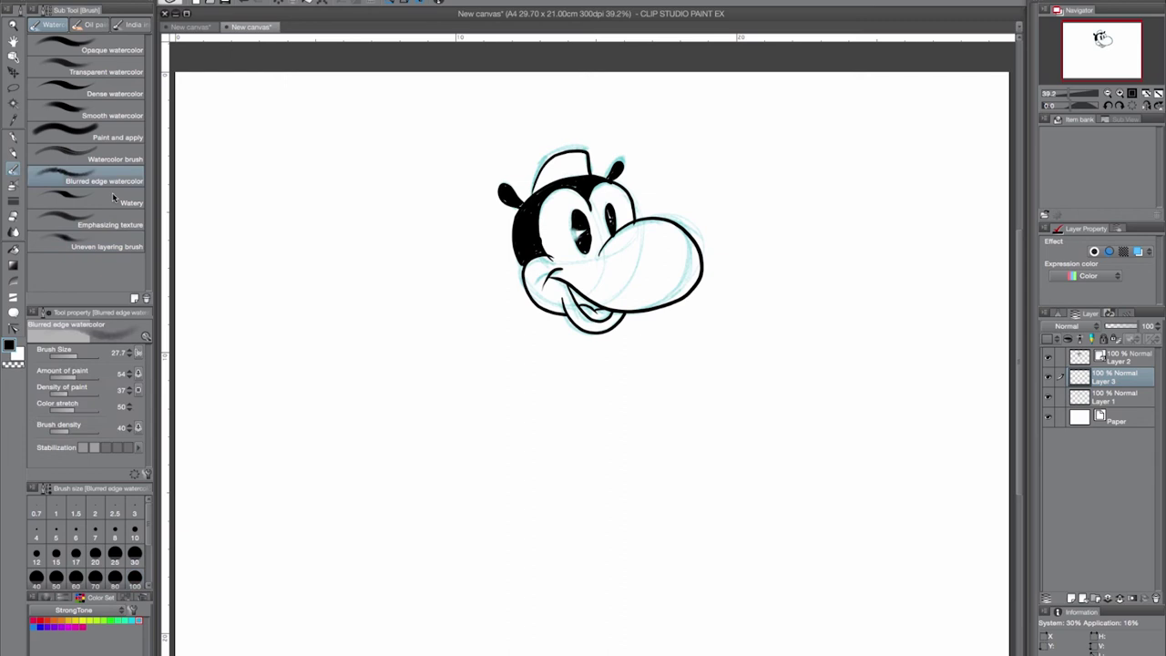
left_click(39, 620)
mouse_move(540, 182)
left_mouse_down()
mouse_move(563, 160)
mouse_move(574, 162)
mouse_move(546, 187)
mouse_move(582, 164)
left_mouse_up()
mouse_move(583, 291)
left_mouse_down()
mouse_move(581, 311)
mouse_move(608, 314)
left_mouse_up()
Deepen the red on the cap and tongue with the Watercolor brush, raising paint amount to 87
left_click(13, 344)
left_click(634, 333)
left_click_drag(539, 184, 551, 173)
left_click(116, 158)
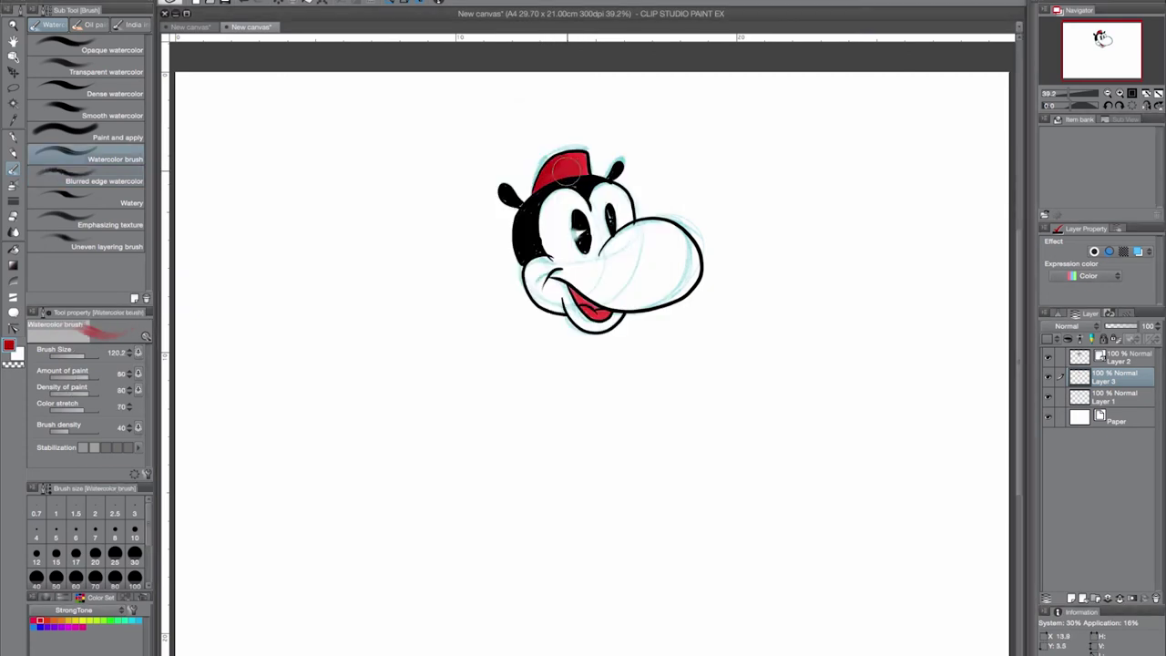
left_click_drag(585, 310, 609, 315)
left_click(13, 344)
left_click(635, 333)
left_click_drag(82, 379, 88, 368)
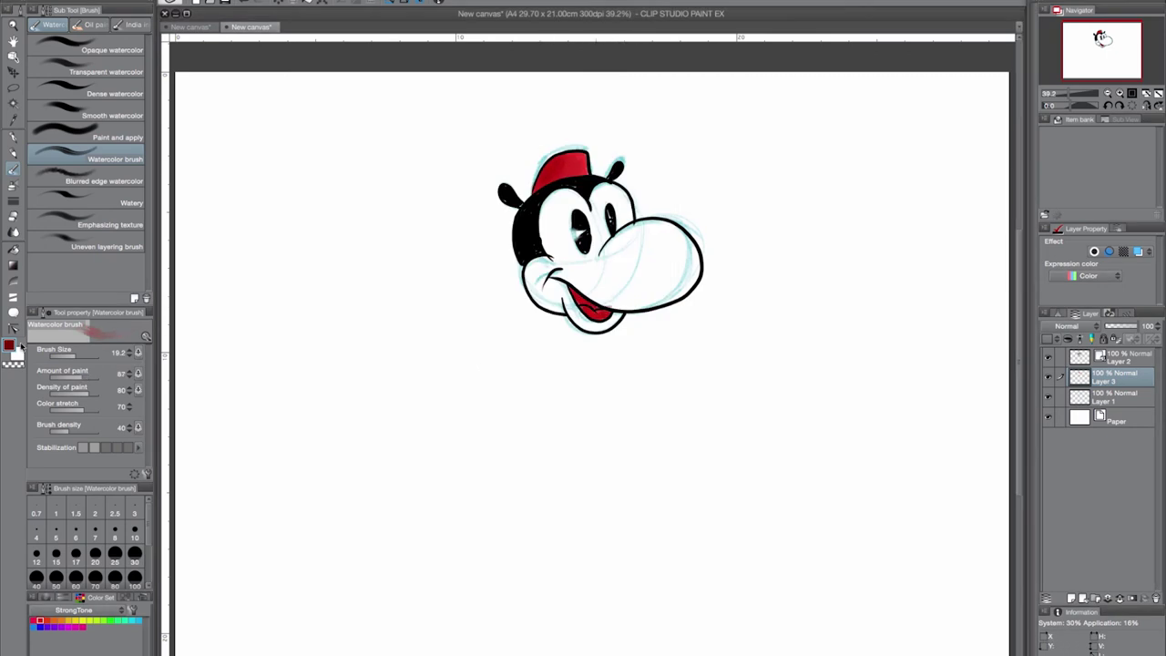
Wash white over the nose, cheek and chin sketch lines with a size 94 blurred brush
left_click(12, 344)
left_click(629, 323)
left_click(104, 180)
left_click_drag(633, 248, 642, 225)
mouse_move(544, 263)
left_mouse_down()
mouse_move(554, 234)
mouse_move(572, 223)
mouse_move(622, 260)
mouse_move(681, 247)
left_mouse_up()
mouse_move(578, 264)
left_mouse_down()
mouse_move(624, 296)
mouse_move(560, 308)
left_mouse_up()
Switch back to the Watercolor brush and choose light blue as the paint colour
left_click(104, 159)
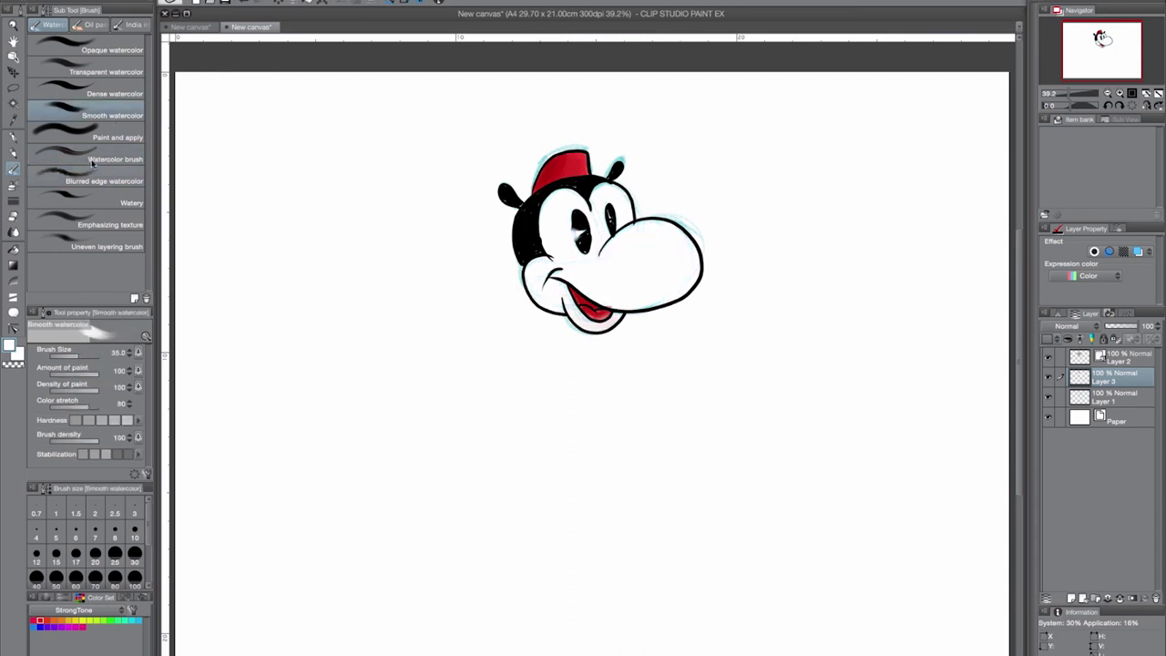
left_click(13, 345)
left_click(637, 322)
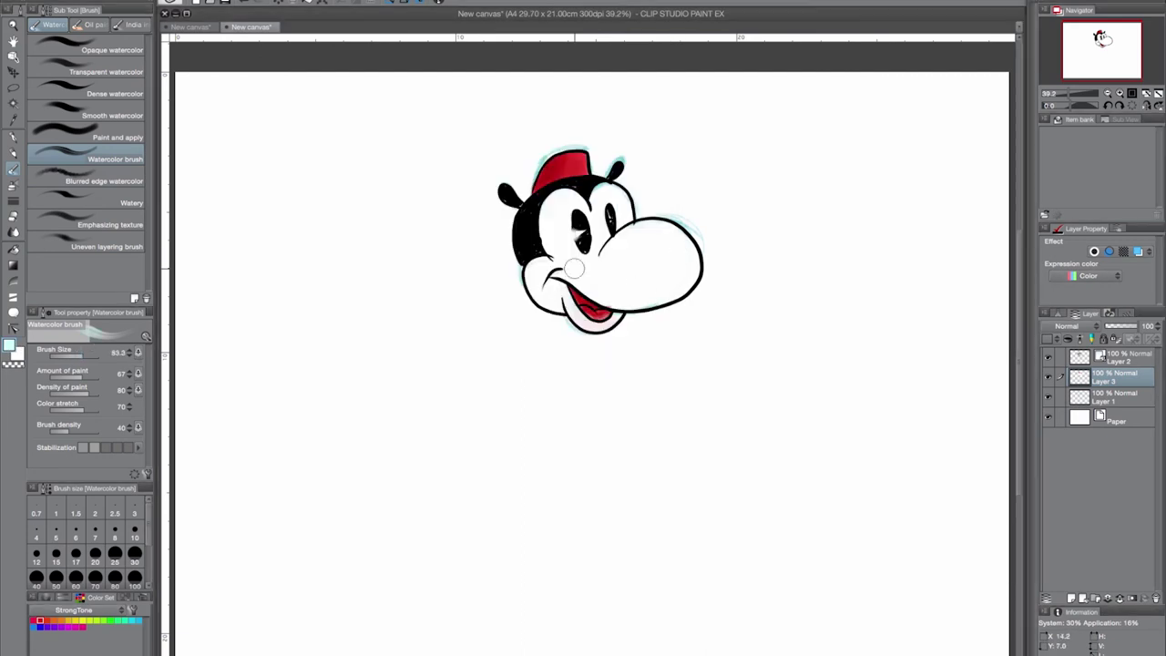
left_click(11, 344)
Confirm the colour on the colour wheel and reveal the collapsed palette column beside the canvas
left_click(507, 136)
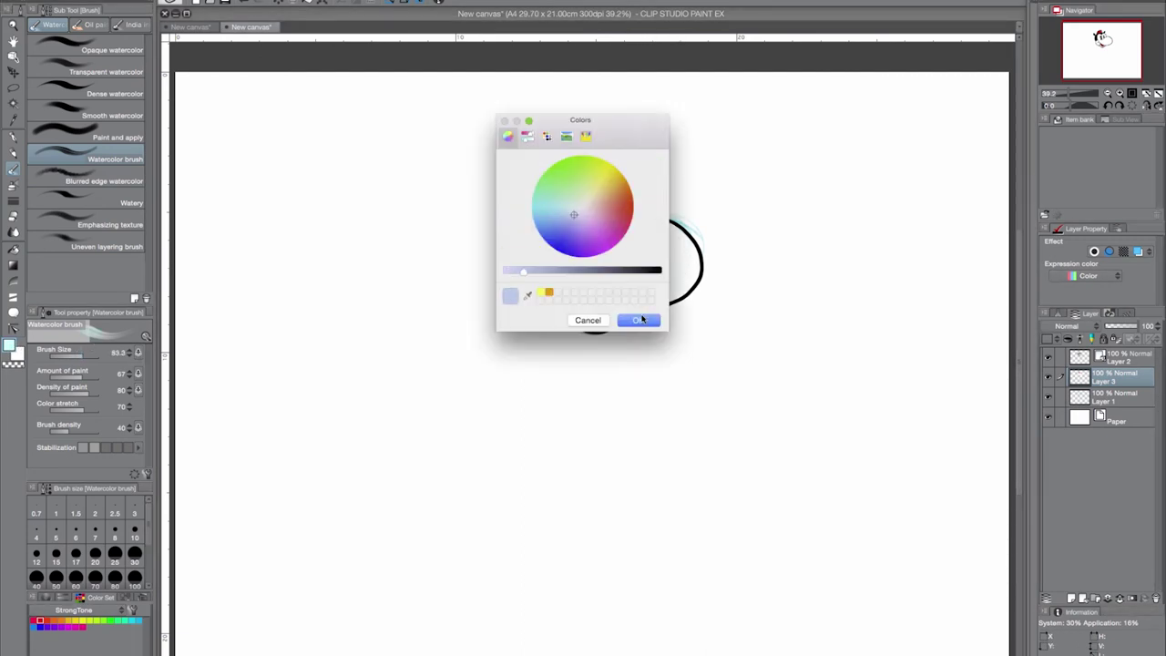
left_click(638, 319)
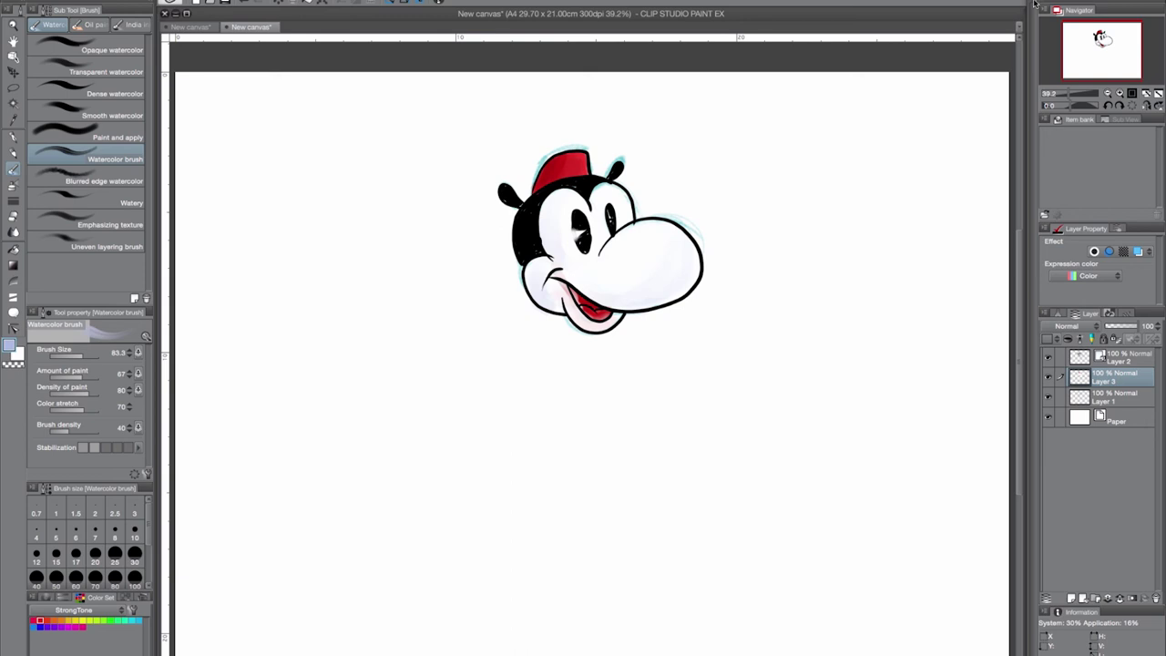
left_click(1035, 4)
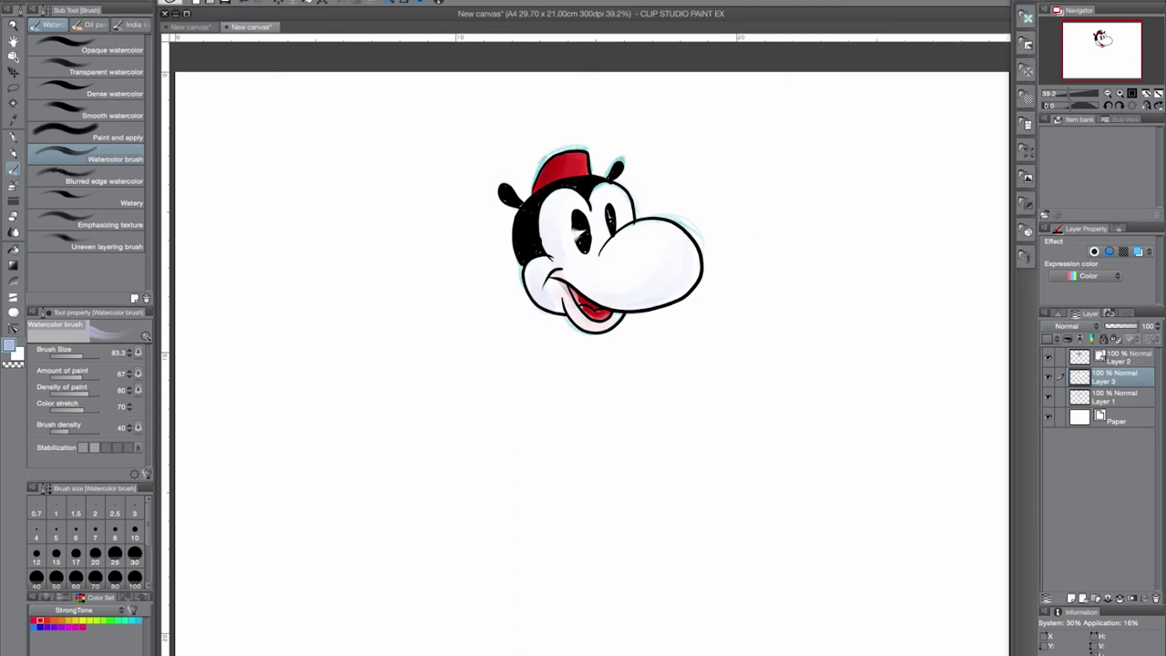
left_click(1034, 5)
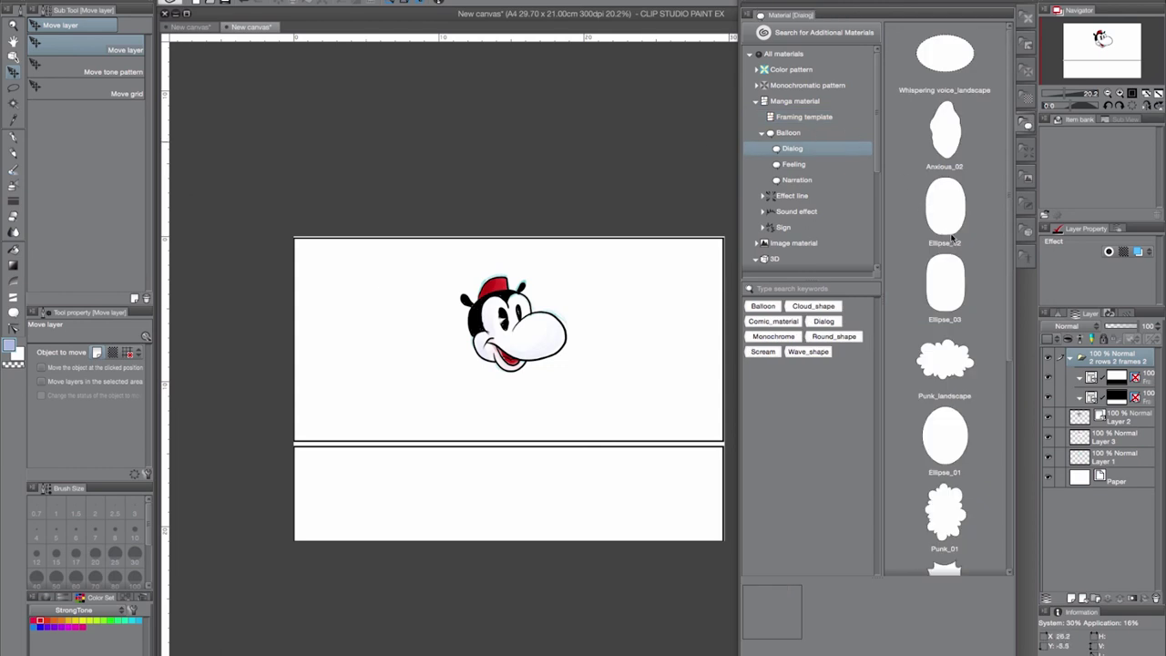
In the material library, collapse the Balloon materials and expand 3D to list the Pose materials
left_click(947, 434)
left_click(762, 133)
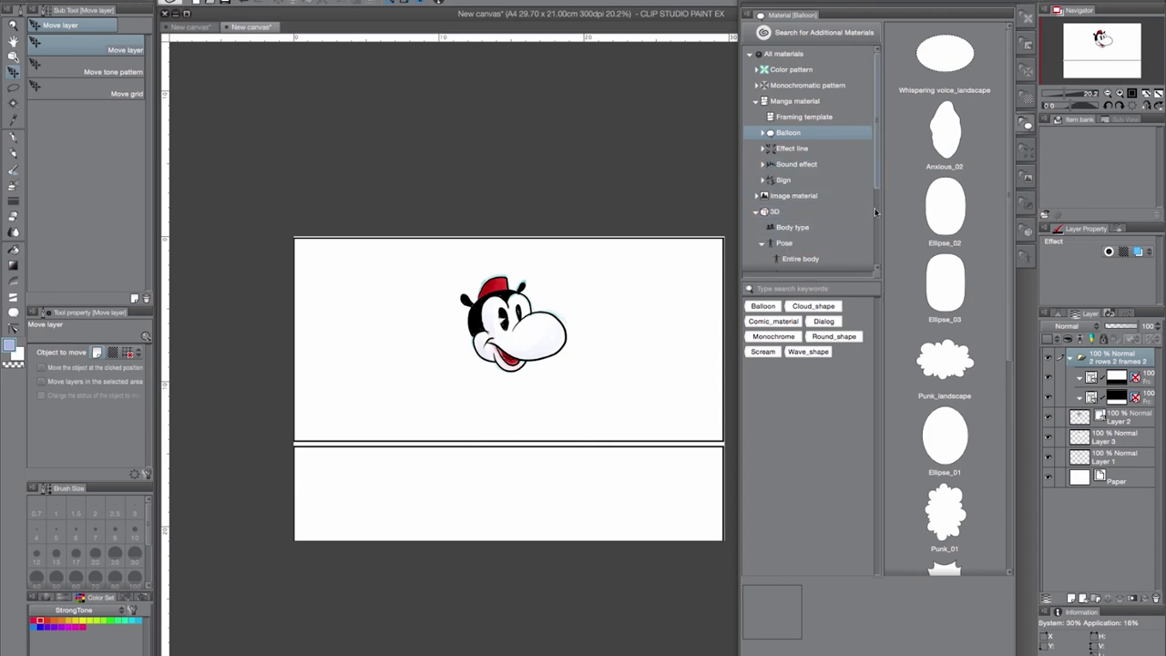
scroll(875, 212, "down", 3)
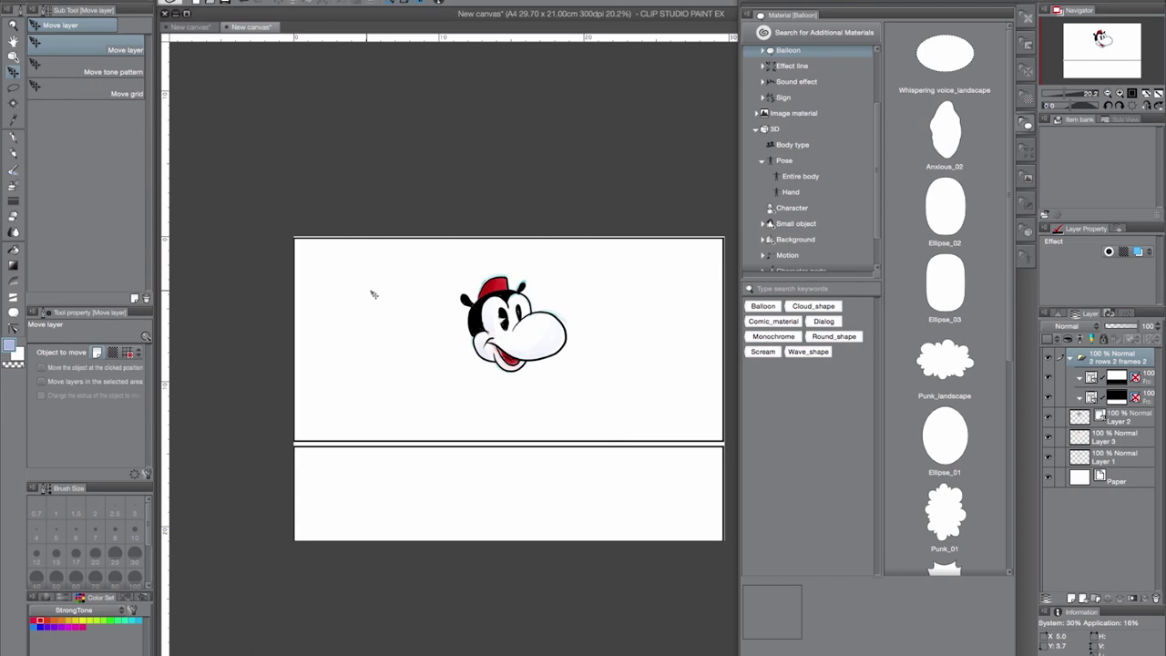
left_click(785, 145)
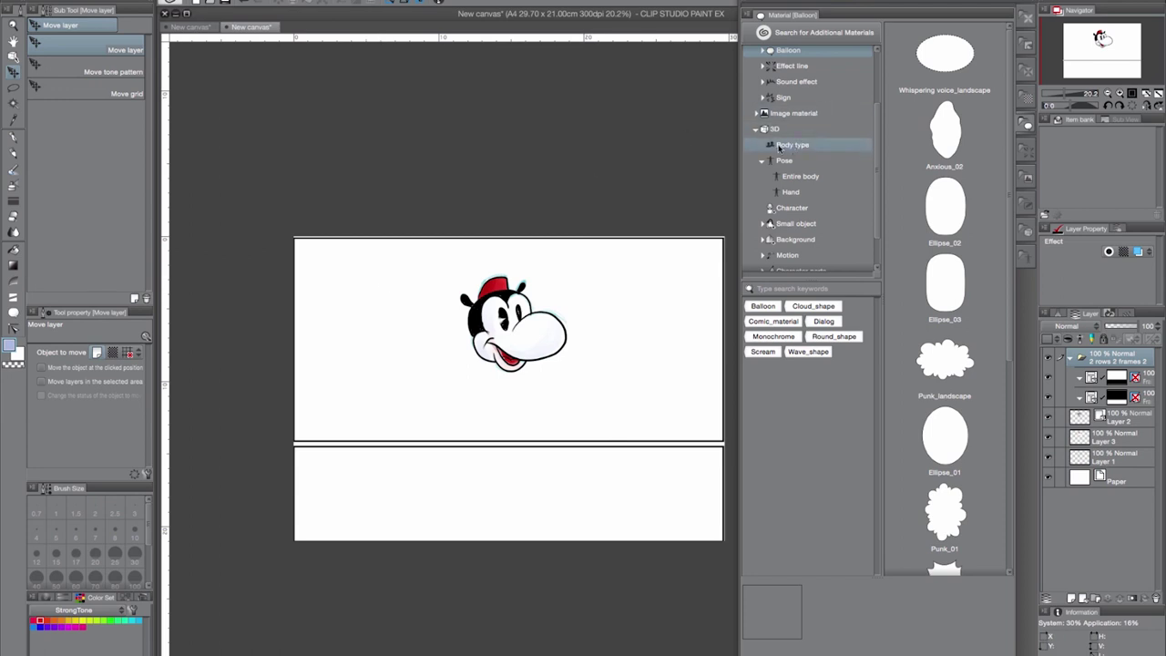
left_click(778, 162)
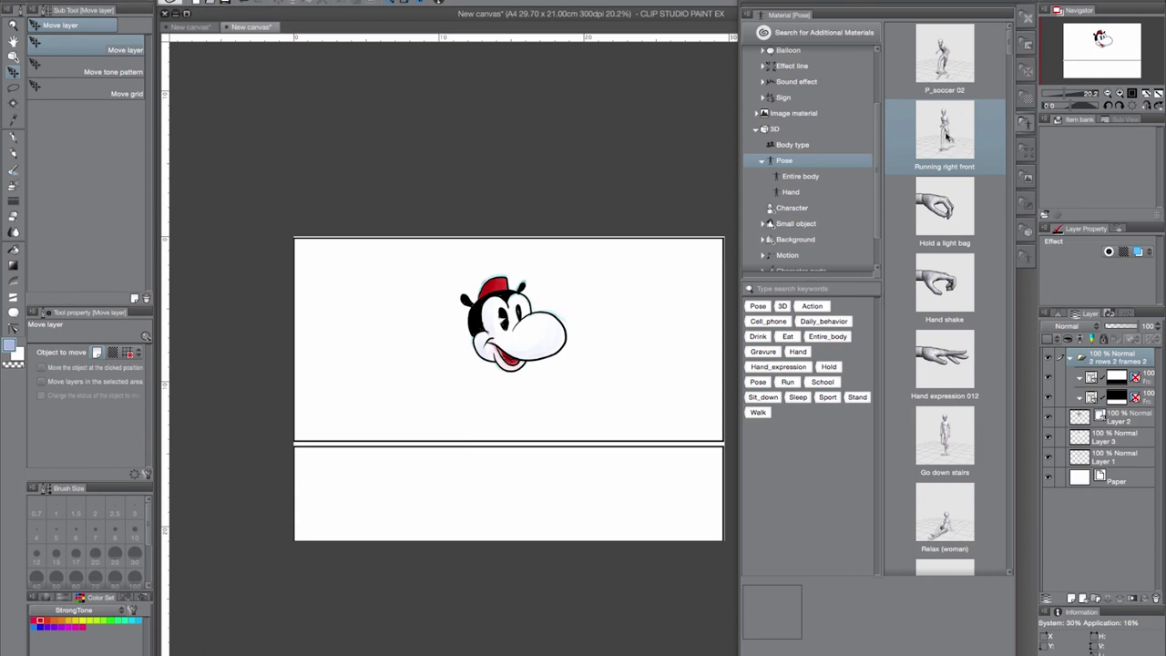
Place the Running right front pose, zoom to 33.3%, rotate the camera and bend the upper body
left_click_drag(599, 169, 388, 368)
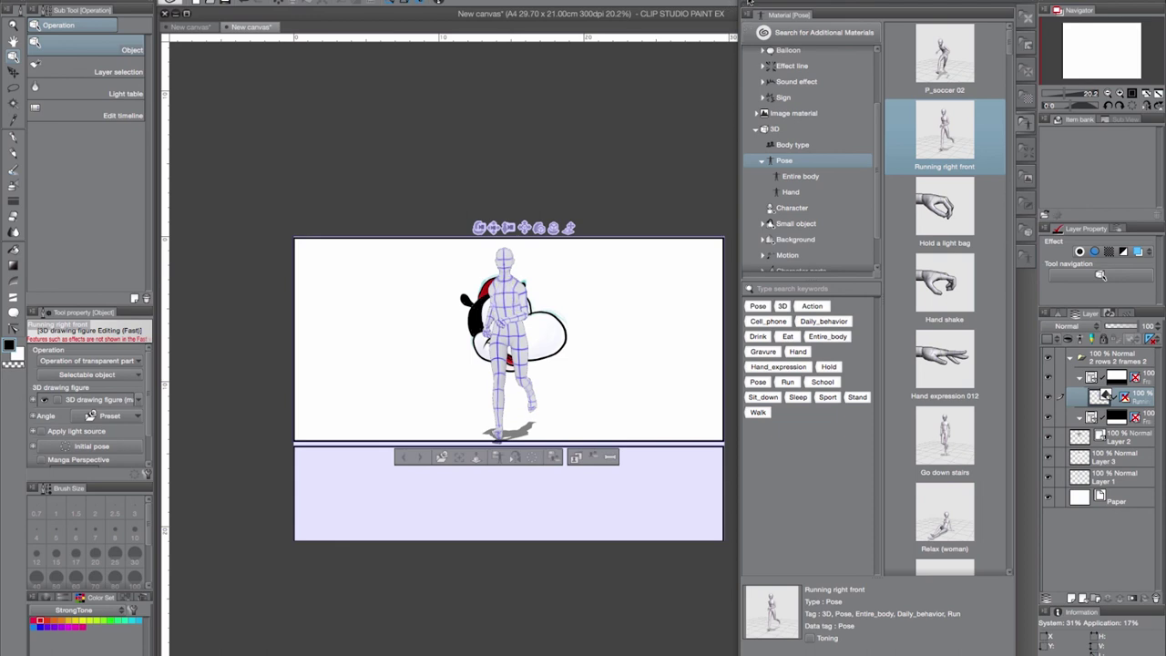
key("ctrl+plus")
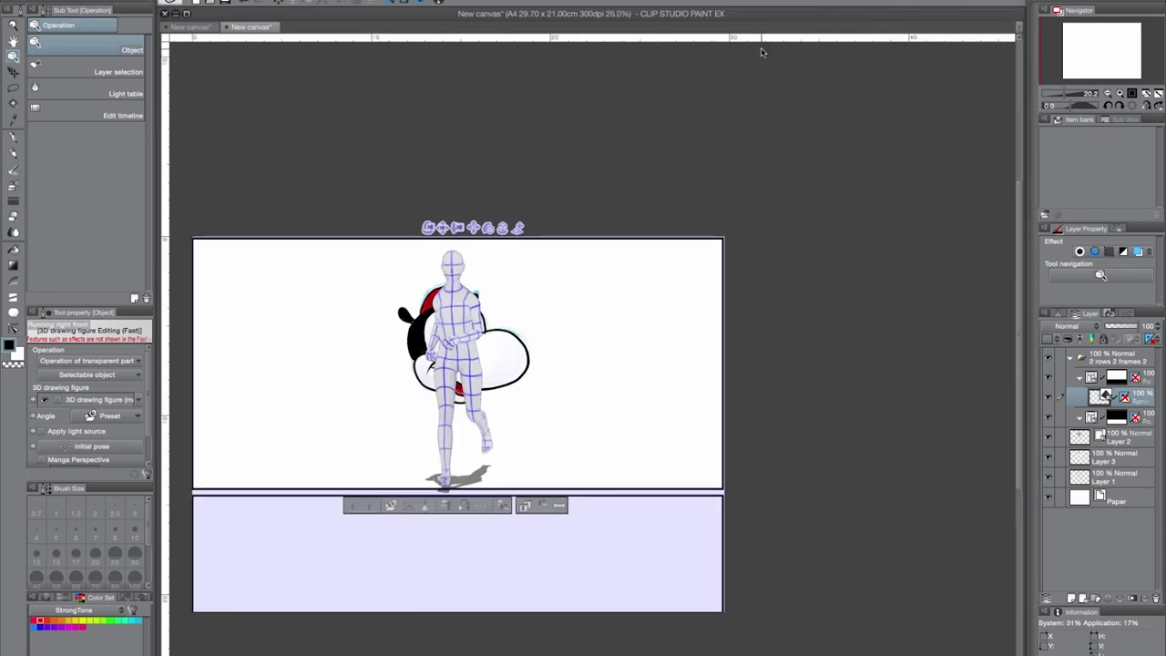
key("ctrl+plus")
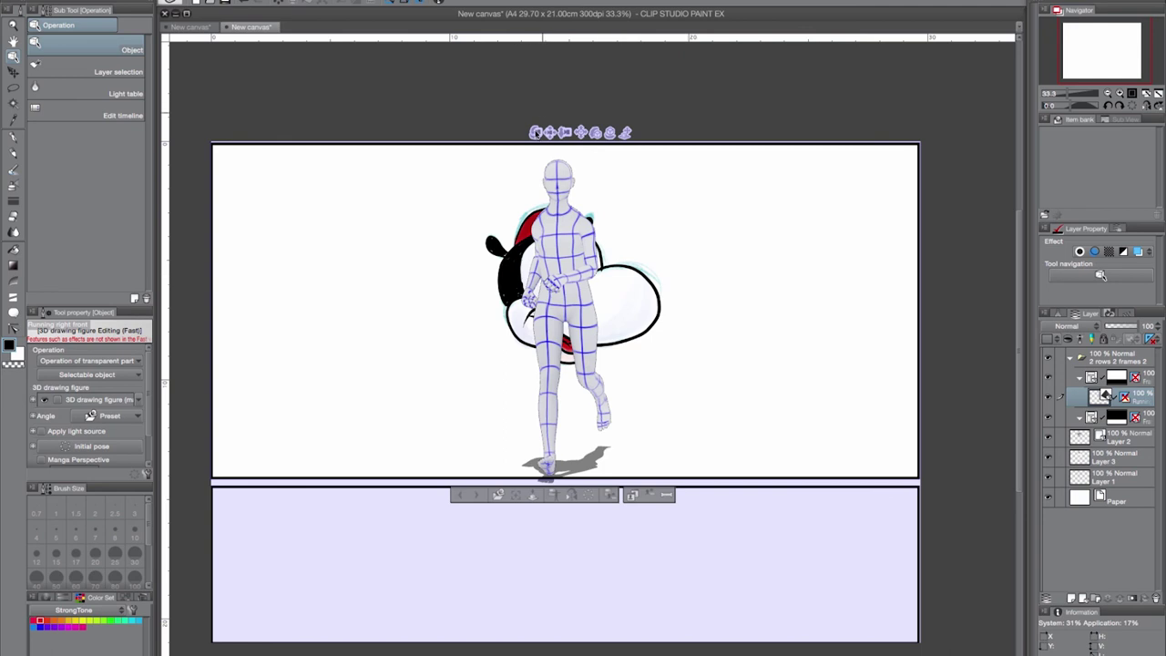
mouse_move(533, 133)
left_mouse_down()
mouse_move(279, 112)
mouse_move(561, 129)
mouse_move(552, 132)
left_mouse_up()
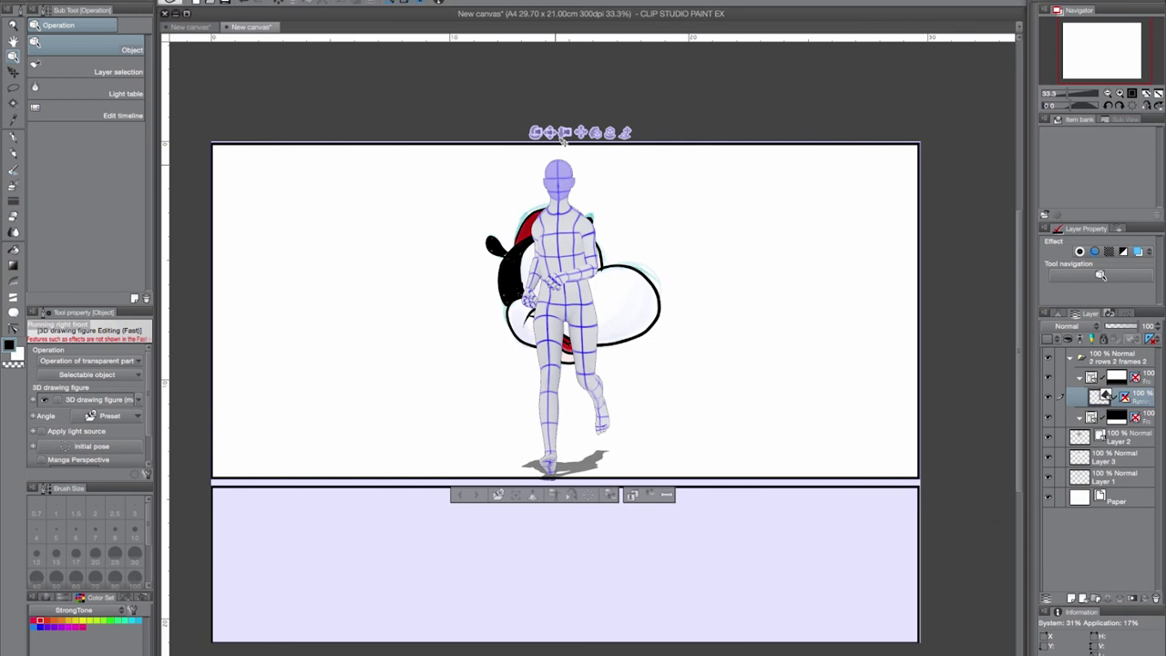
mouse_move(588, 225)
left_mouse_down()
mouse_move(601, 230)
mouse_move(578, 206)
mouse_move(591, 218)
left_mouse_up()
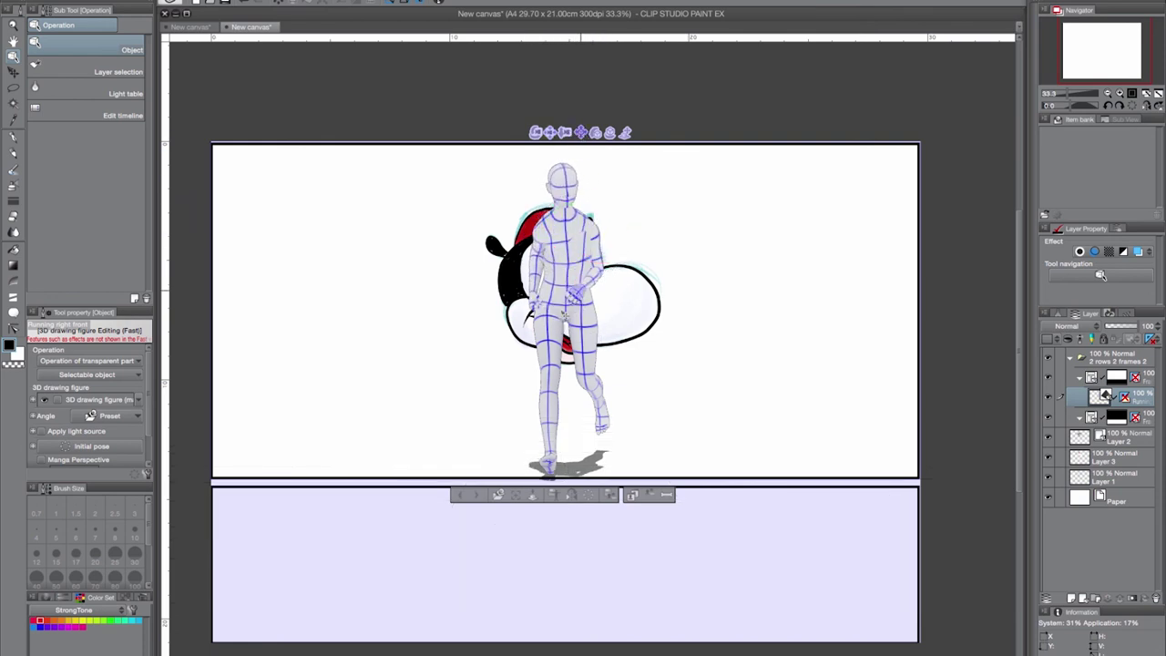
Rotate the 3D figure's hips and turn the camera slightly around it
left_click(565, 302)
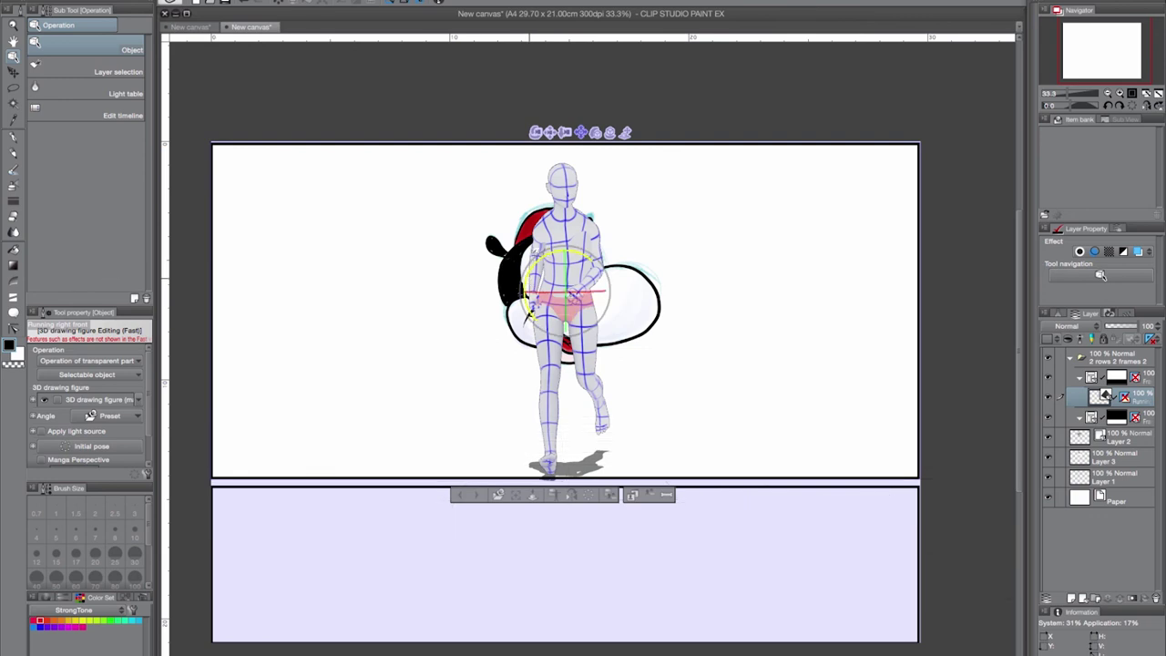
left_click_drag(565, 297, 529, 311)
left_click_drag(599, 134, 536, 181)
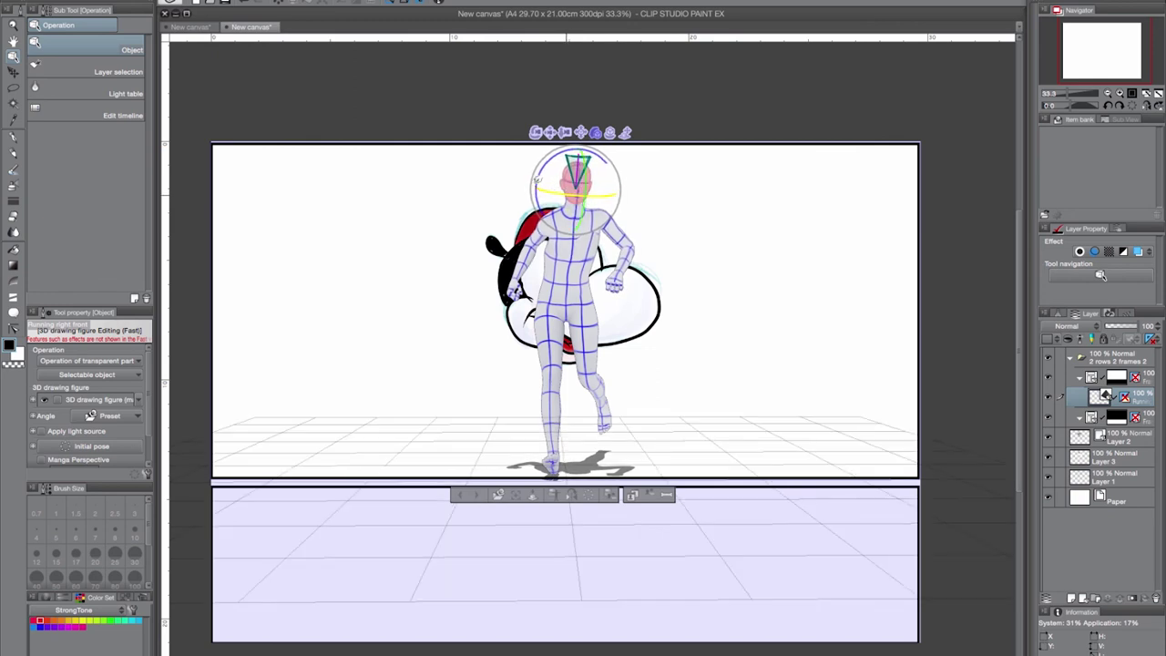
Turn the head and torso left, bend the lower leg up, and orbit to a high front view
left_click_drag(555, 299, 565, 301)
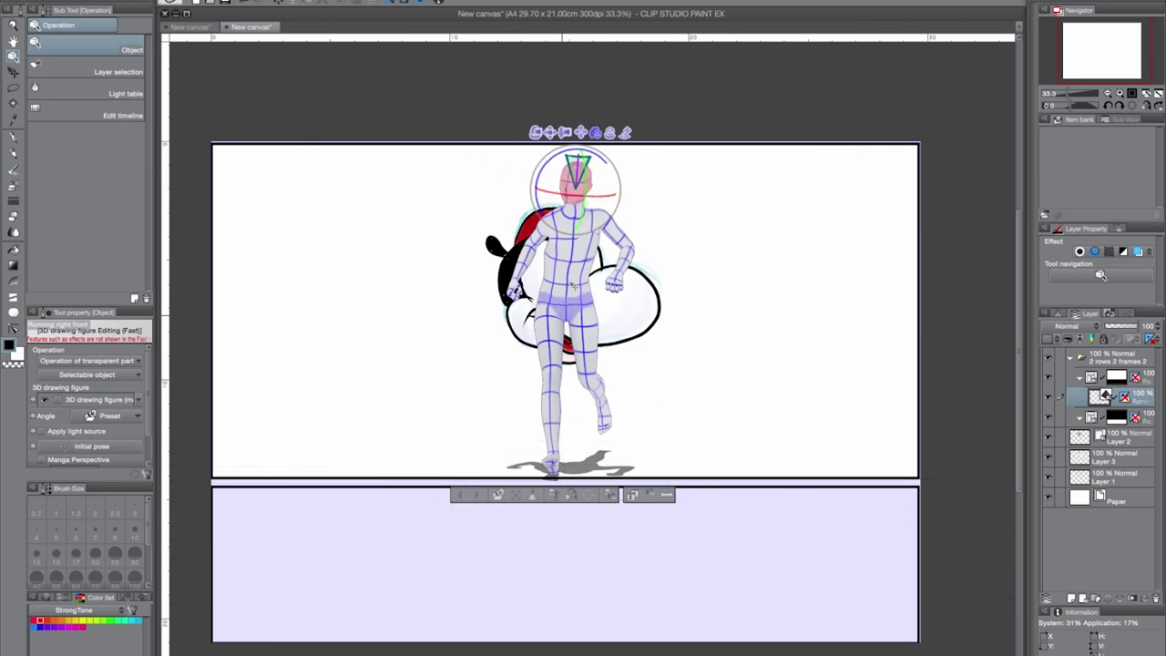
left_click_drag(572, 263, 479, 270)
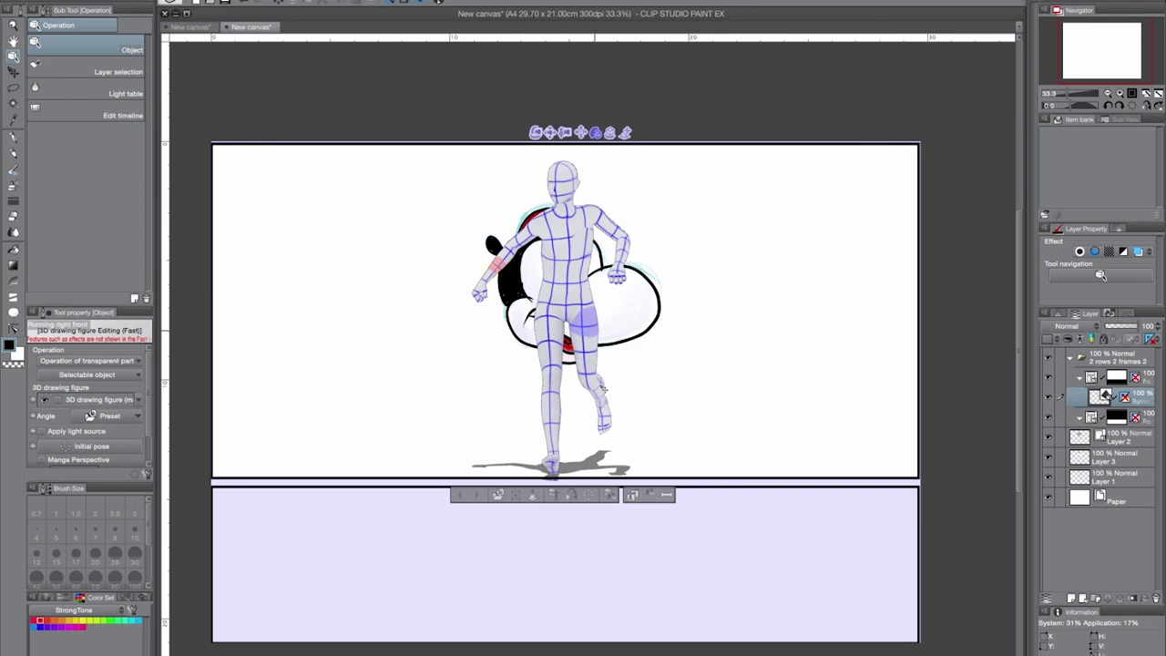
left_click_drag(609, 383, 603, 364)
left_click_drag(516, 134, 338, 149)
left_click_drag(742, 214, 628, 265)
Raise the figure's arm and turn its head, then select pink and Layer 2 for sketching
left_click_drag(565, 187, 516, 246)
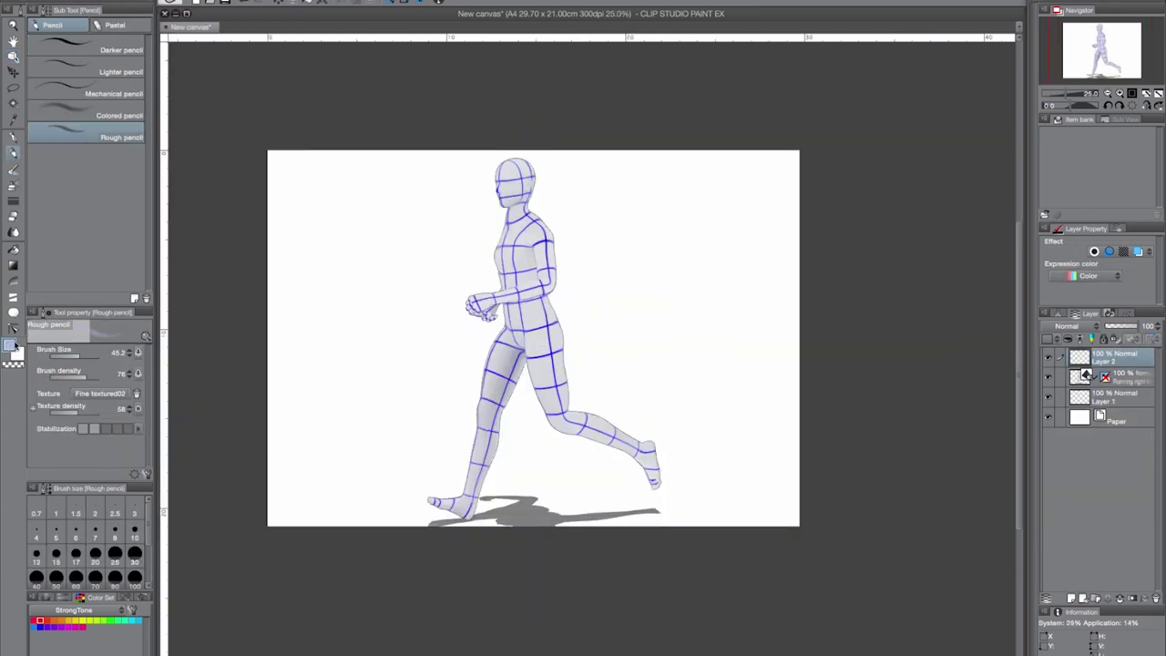
left_click(11, 345)
left_click(641, 315)
left_click(1120, 384)
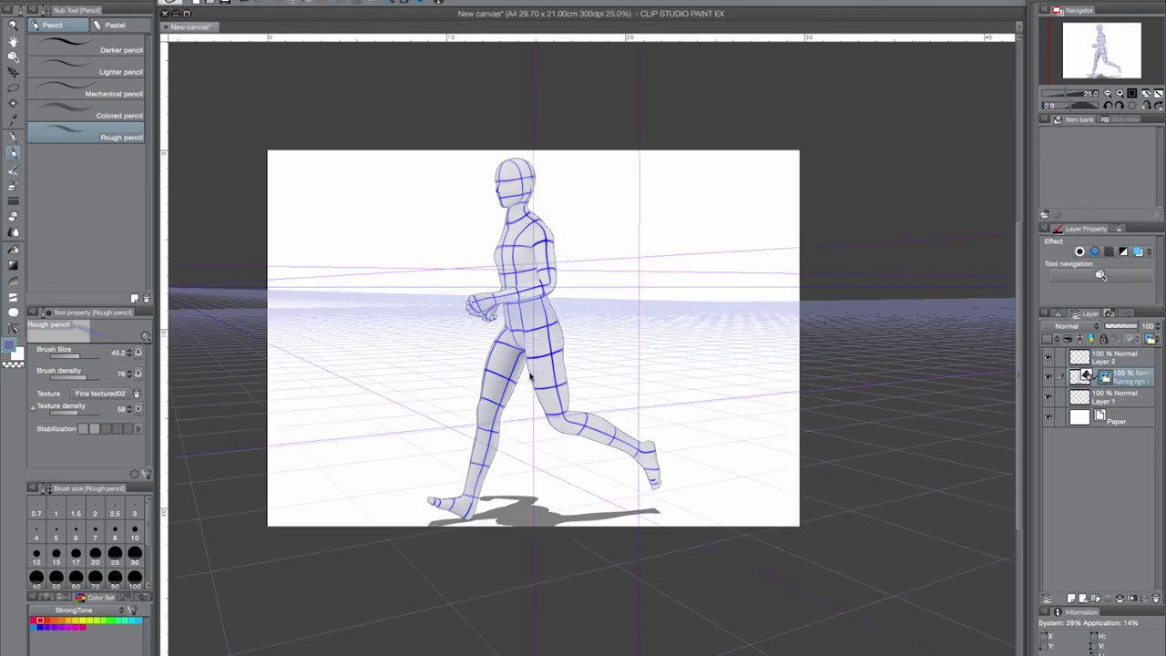
left_click(1126, 362)
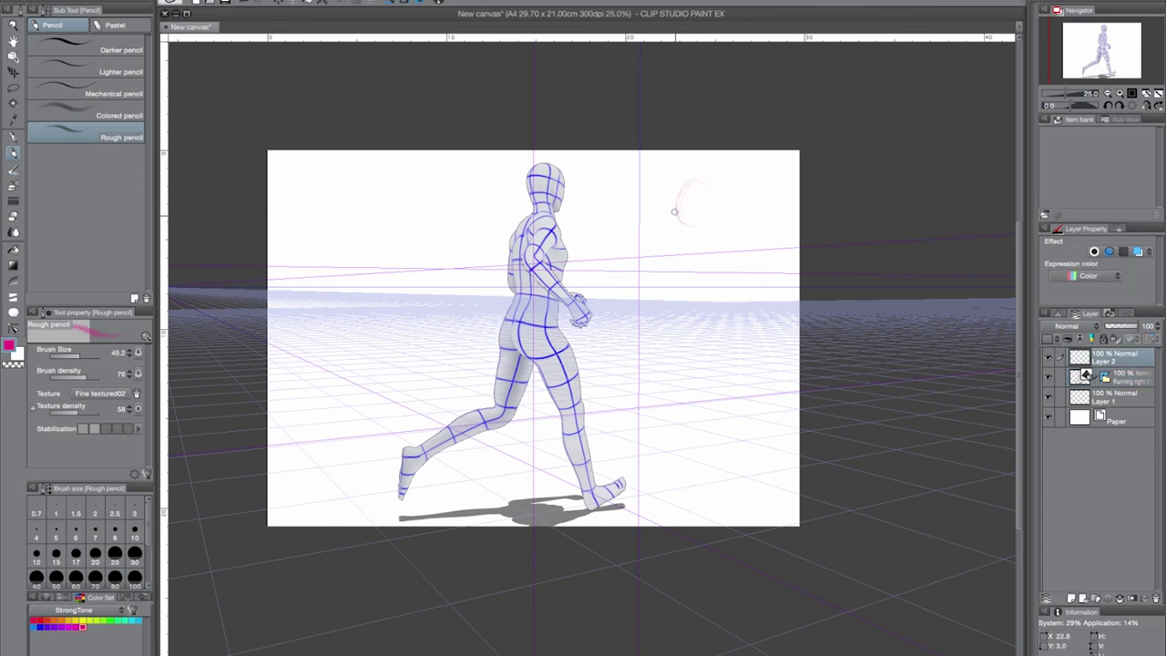
Sketch the running man's head, torso, hips and legs in pink beside the 3D model, hatching the hair
mouse_move(674, 213)
left_mouse_down()
mouse_move(695, 192)
mouse_move(700, 217)
mouse_move(679, 238)
mouse_move(696, 226)
mouse_move(670, 193)
mouse_move(707, 197)
mouse_move(695, 228)
mouse_move(666, 245)
mouse_move(708, 242)
mouse_move(690, 275)
mouse_move(688, 264)
mouse_move(705, 271)
mouse_move(687, 271)
mouse_move(735, 313)
mouse_move(717, 314)
mouse_move(692, 261)
mouse_move(663, 255)
mouse_move(676, 285)
mouse_move(670, 274)
mouse_move(676, 346)
left_mouse_up()
mouse_move(662, 264)
left_mouse_down()
mouse_move(639, 344)
mouse_move(678, 328)
mouse_move(705, 177)
mouse_move(669, 193)
mouse_move(712, 211)
mouse_move(702, 281)
mouse_move(730, 301)
mouse_move(703, 335)
mouse_move(718, 381)
mouse_move(702, 406)
mouse_move(693, 386)
mouse_move(704, 426)
left_mouse_up()
mouse_move(662, 365)
left_mouse_down()
mouse_move(678, 389)
mouse_move(661, 356)
mouse_move(660, 393)
mouse_move(673, 401)
mouse_move(622, 421)
mouse_move(610, 432)
mouse_move(619, 442)
mouse_move(730, 408)
mouse_move(735, 478)
mouse_move(719, 488)
mouse_move(763, 455)
mouse_move(753, 477)
mouse_move(715, 492)
mouse_move(751, 476)
left_mouse_up()
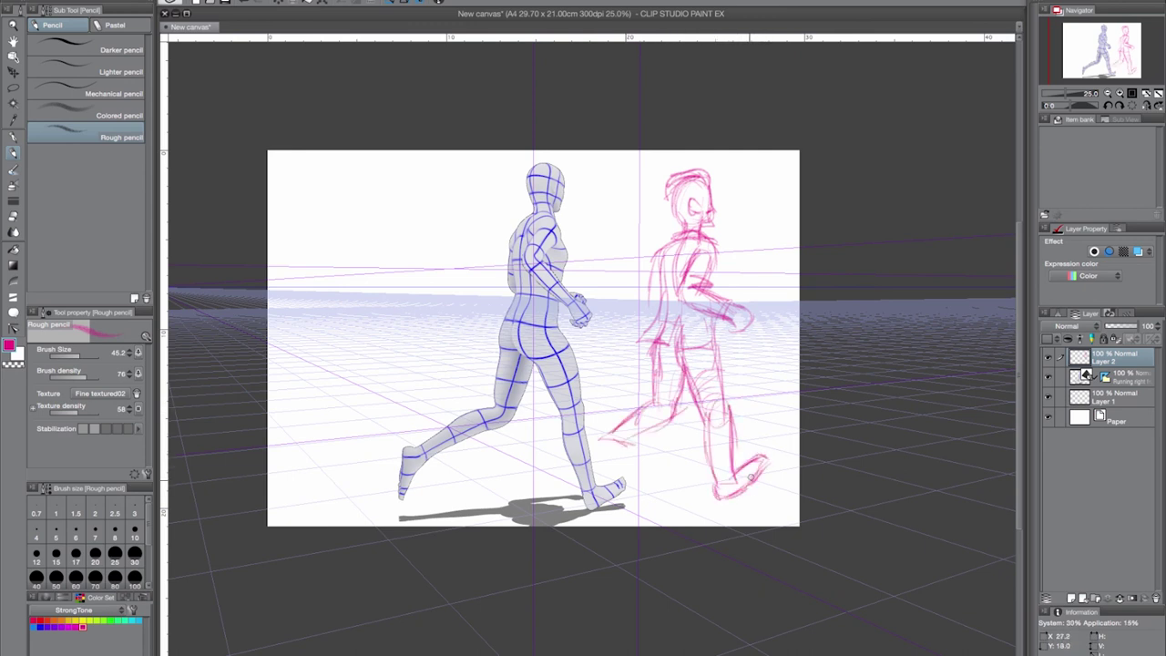
left_click_drag(683, 355, 710, 250)
left_click_drag(665, 215, 649, 305)
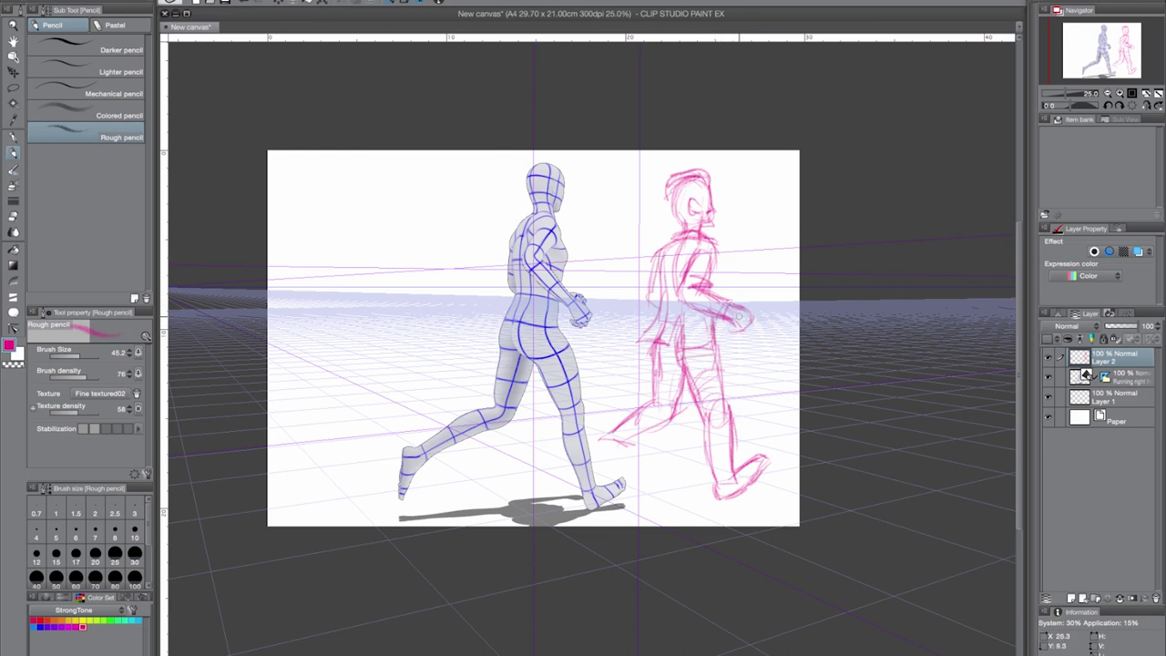
mouse_move(699, 196)
left_mouse_down()
mouse_move(672, 214)
mouse_move(683, 228)
mouse_move(686, 164)
mouse_move(697, 273)
mouse_move(661, 346)
mouse_move(719, 355)
mouse_move(651, 407)
mouse_move(601, 467)
mouse_move(605, 483)
mouse_move(670, 417)
mouse_move(654, 386)
left_mouse_up()
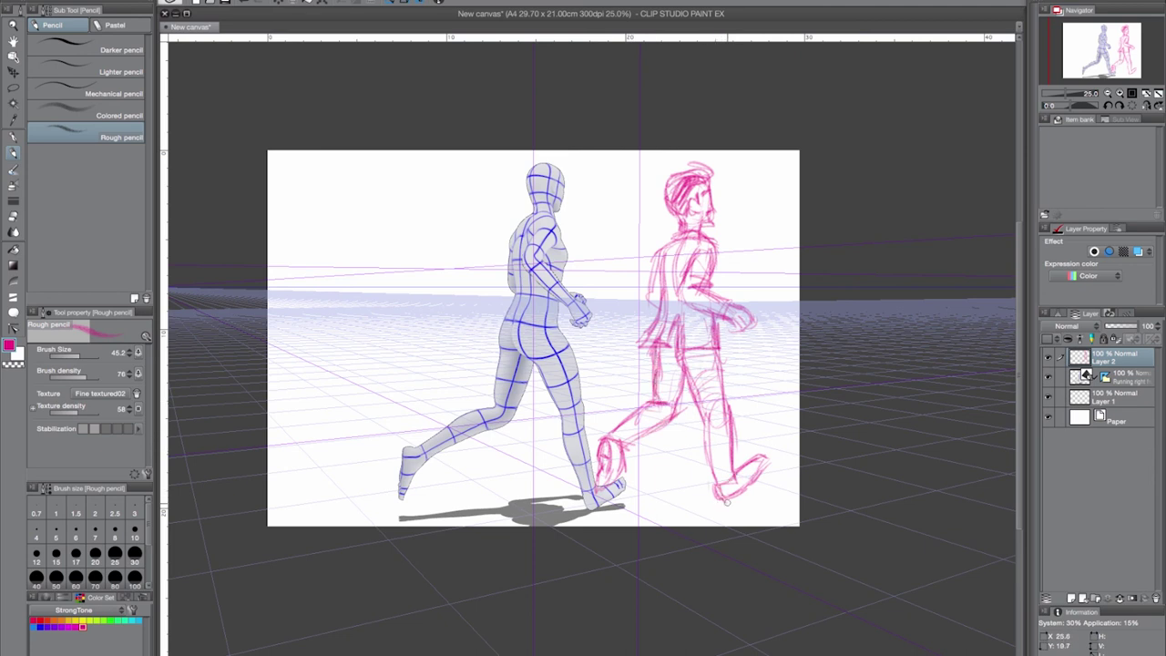